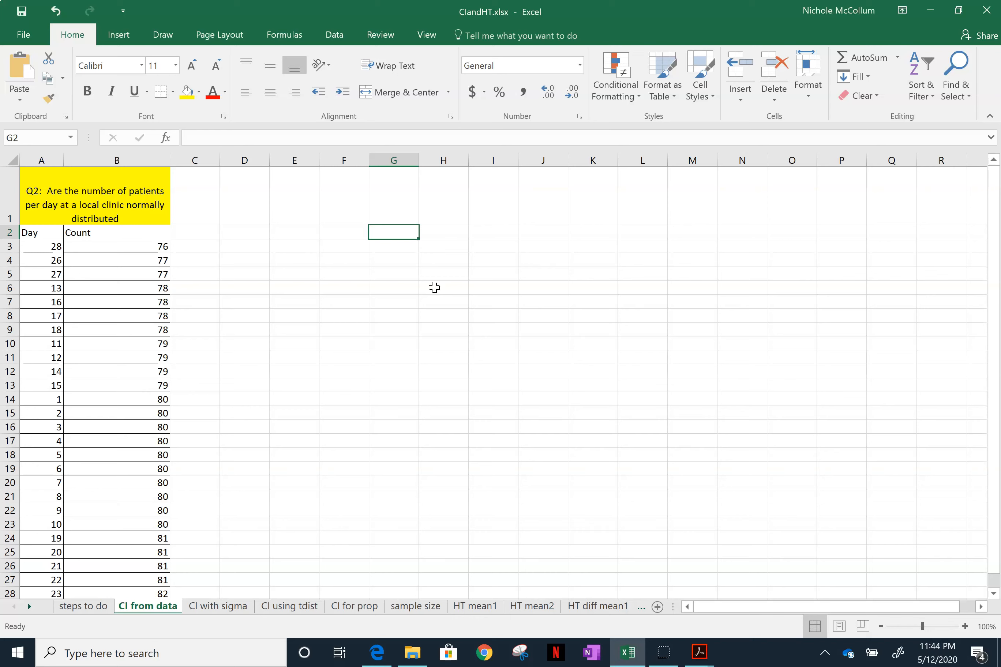
- Switch to Adobe Acrobat to review the confidence interval formulas for the mean in fsheet2020.pdf, and return to the Excel workbook
{"action": "left_click", "coordinate": [696, 658]}
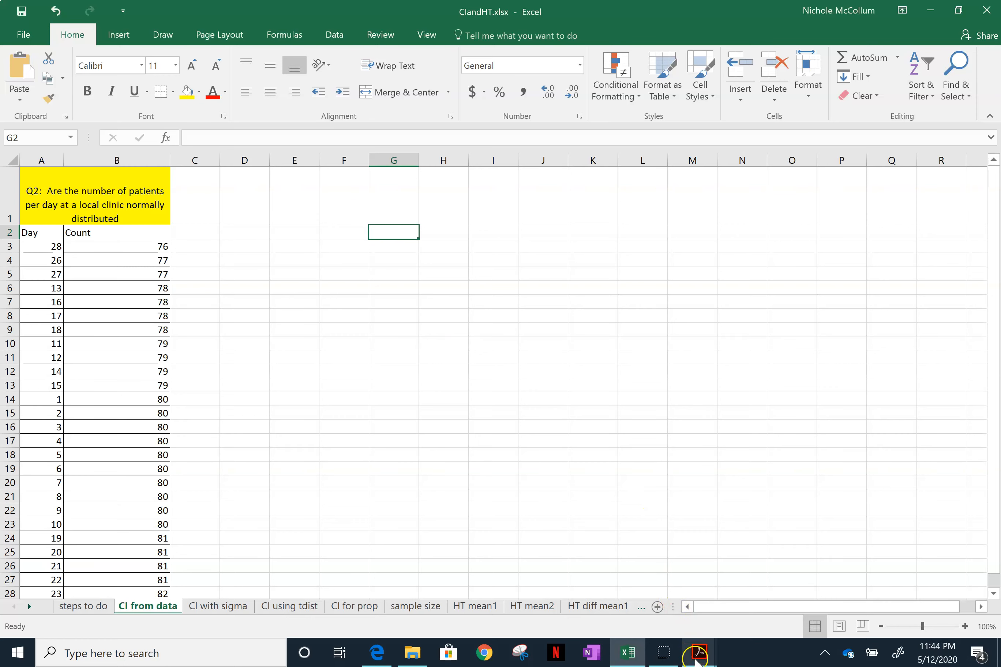
{"action": "left_click", "coordinate": [618, 576]}
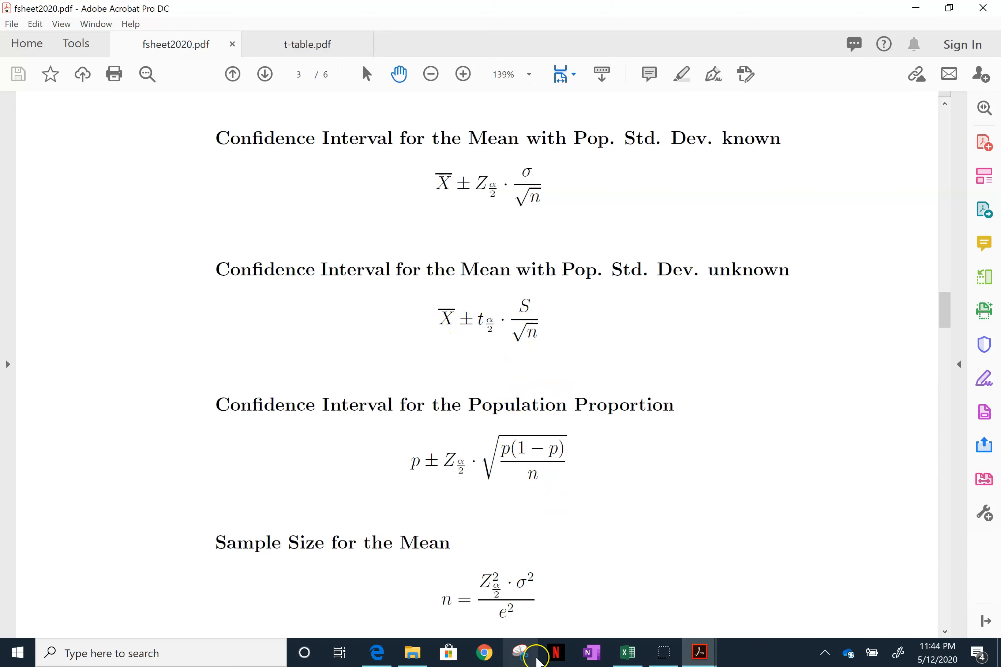
{"action": "left_click", "coordinate": [625, 653]}
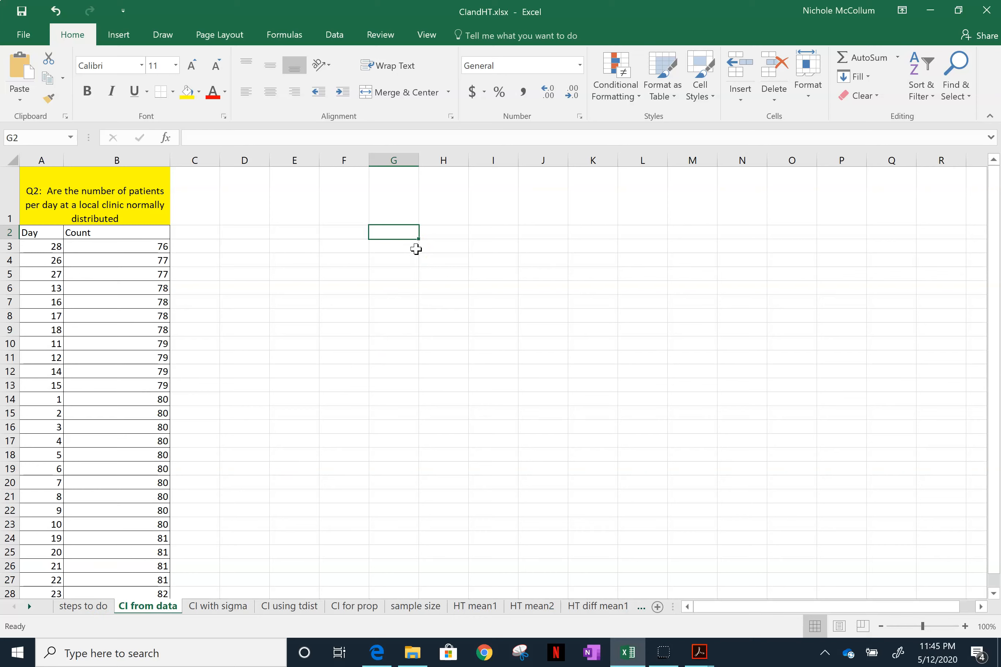
- Enter the labels xbar, n, s and t down cells F2 to F5
{"action": "key", "text": "Left"}
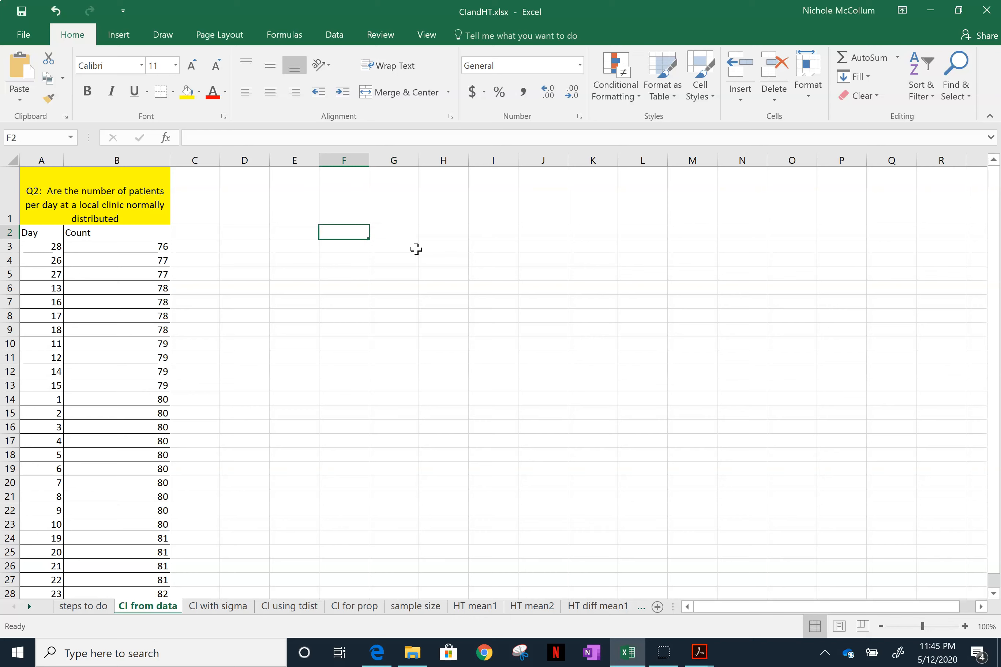
{"action": "type", "text": "xbar"}
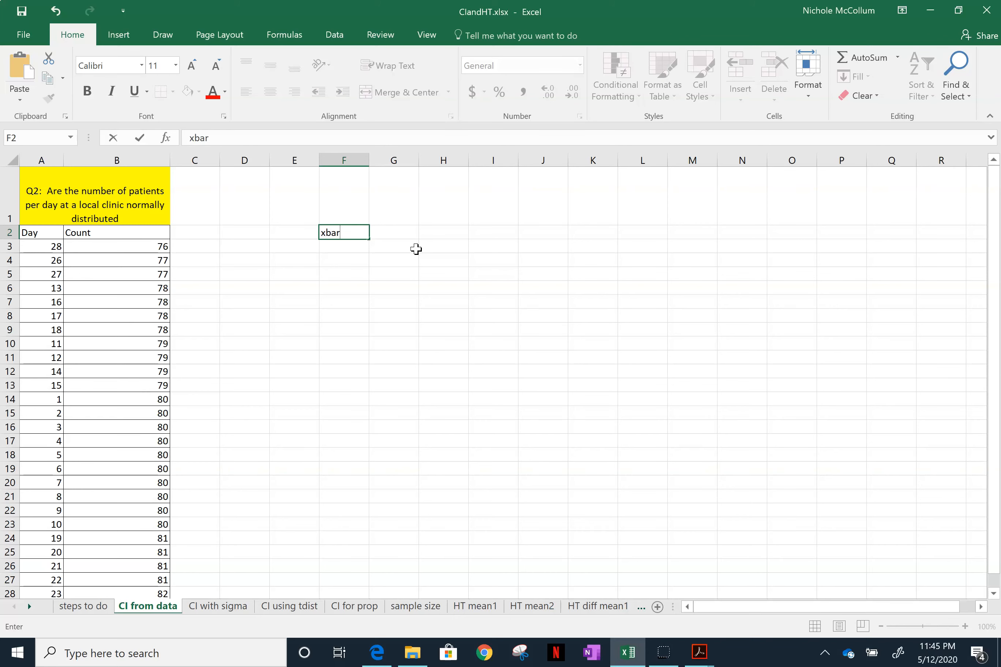
{"action": "key", "text": "Return"}
{"action": "type", "text": "n"}
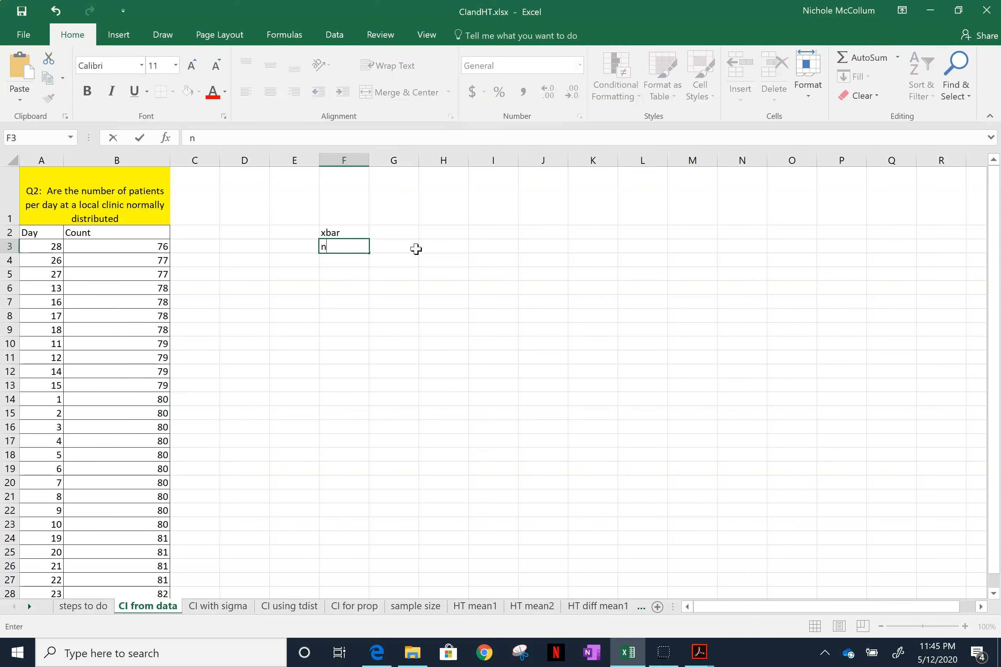
{"action": "key", "text": "Return"}
{"action": "type", "text": "s"}
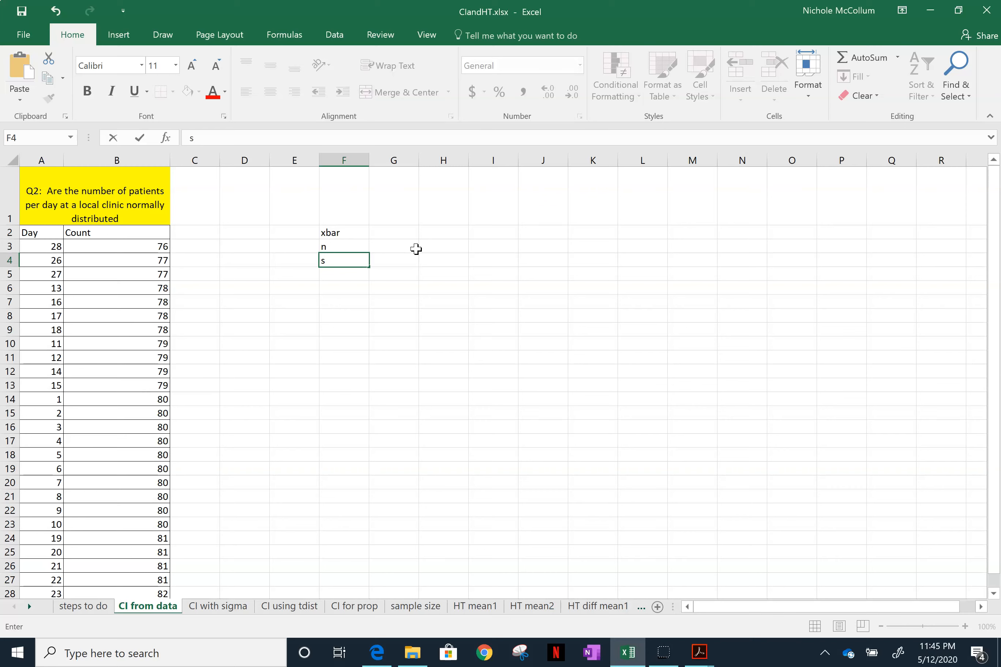
{"action": "key", "text": "Return"}
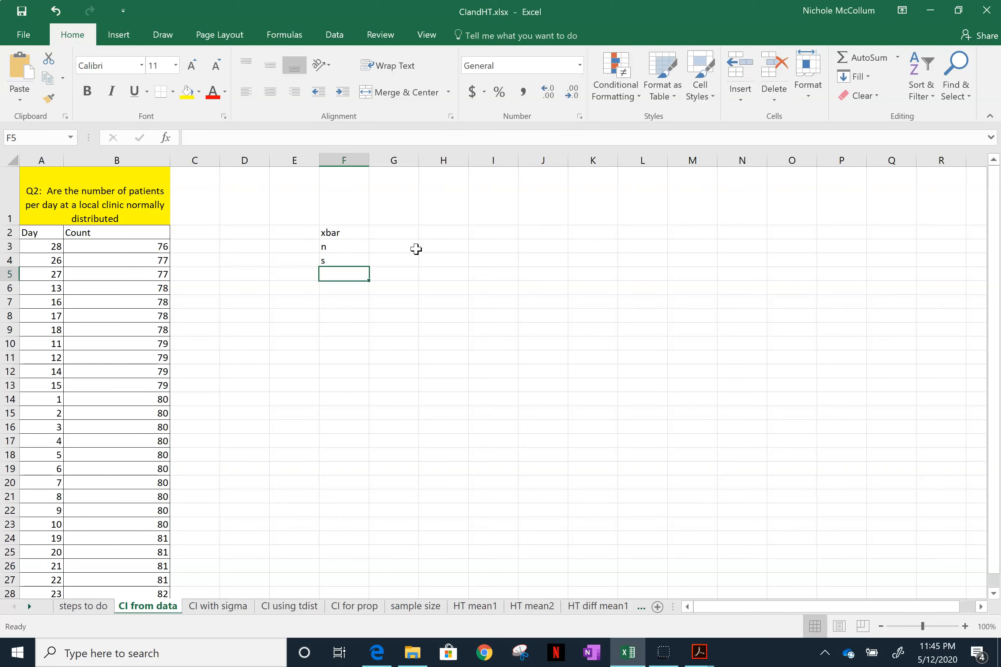
{"action": "type", "text": "t"}
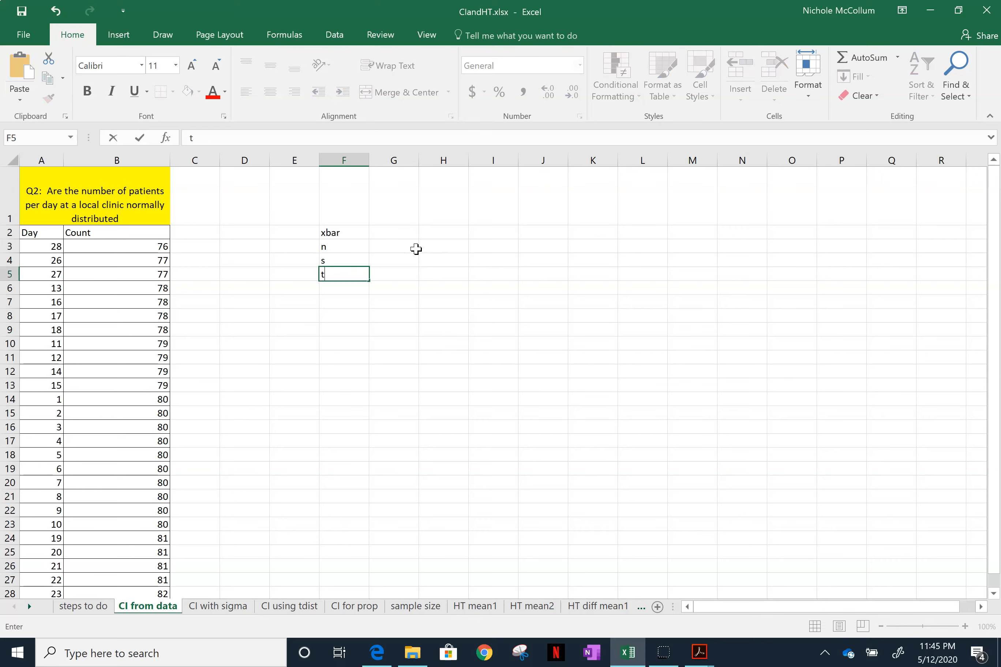
{"action": "key", "text": "Tab"}
{"action": "key", "text": "Return"}
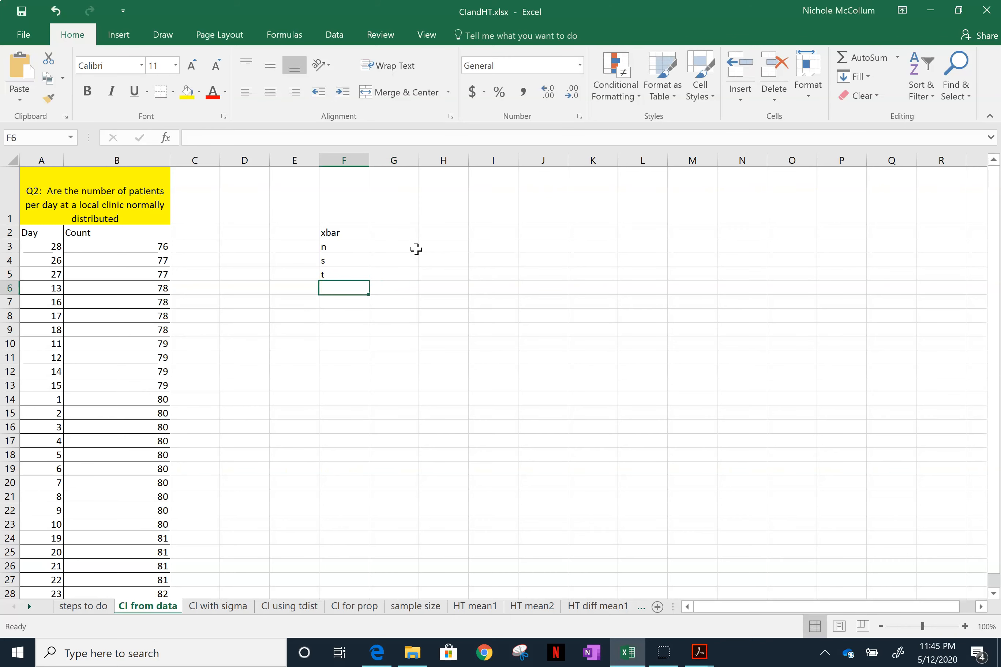
- Add the labels MOE, LB and UB in cells F6 to F8
{"action": "type", "text": "MOE"}
{"action": "key", "text": "Return"}
{"action": "type", "text": "LB"}
{"action": "key", "text": "Return"}
{"action": "type", "text": "B"}
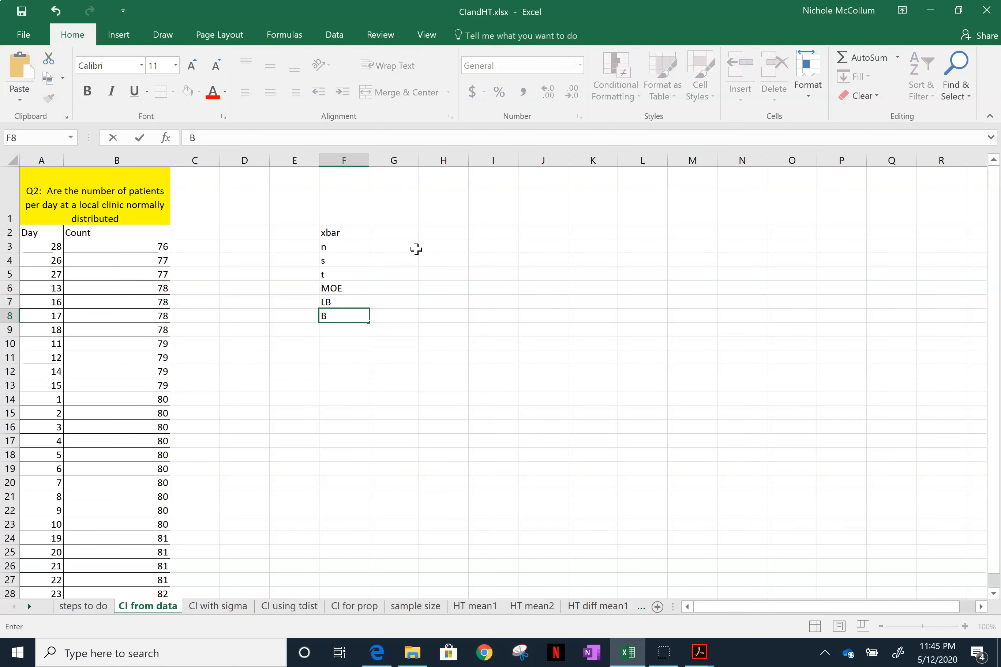
{"action": "key", "text": "BackSpace"}
{"action": "type", "text": "UB"}
- Enter the confidence levels 90%, 95% and 99% as column headings in cells G1 to I1
{"action": "key", "text": "Up"}
{"action": "key", "text": "Up"}
{"action": "key", "text": "Up"}
{"action": "key", "text": "Up"}
{"action": "key", "text": "Up"}
{"action": "key", "text": "Up"}
{"action": "key", "text": "Up"}
{"action": "key", "text": "Right"}
{"action": "type", "text": "90%"}
{"action": "key", "text": "Right"}
{"action": "type", "text": "95%`"}
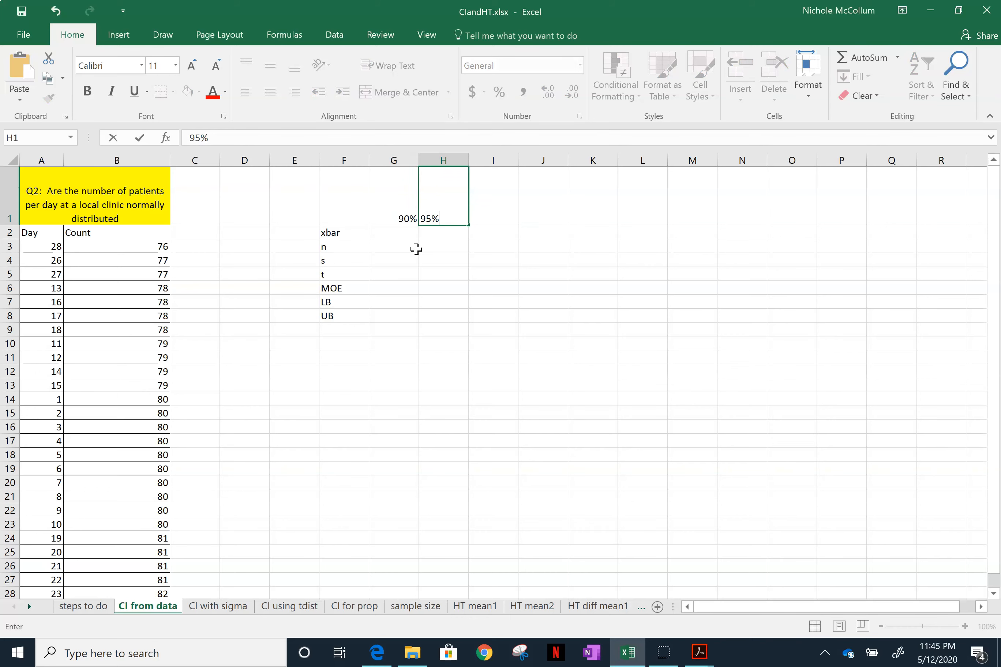
{"action": "key", "text": "Right"}
{"action": "type", "text": "99%"}
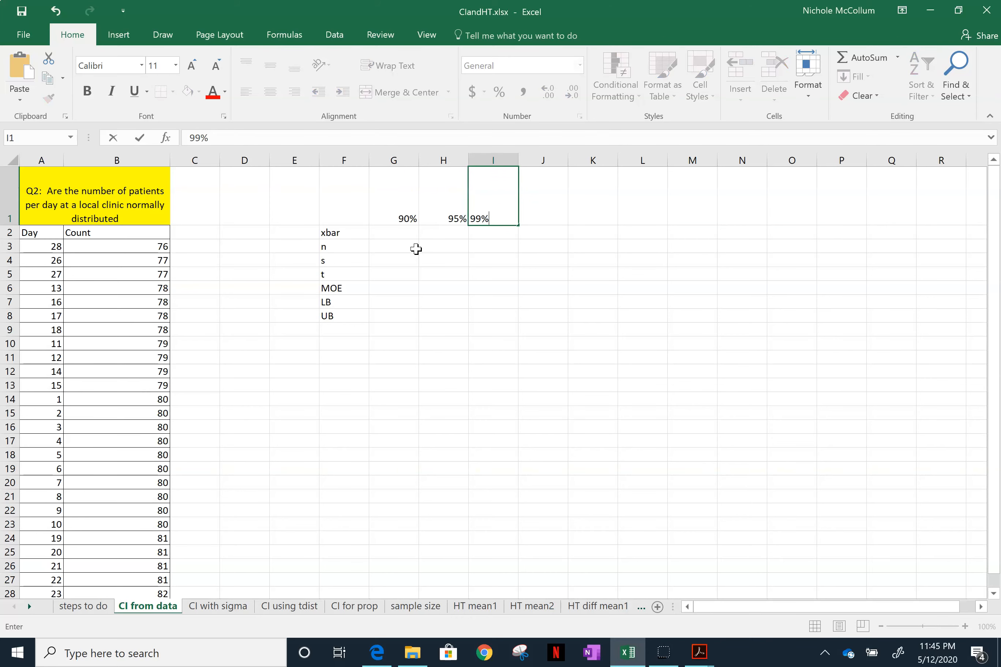
{"action": "key", "text": "Return"}
{"action": "key", "text": "Left"}
{"action": "key", "text": "Left"}
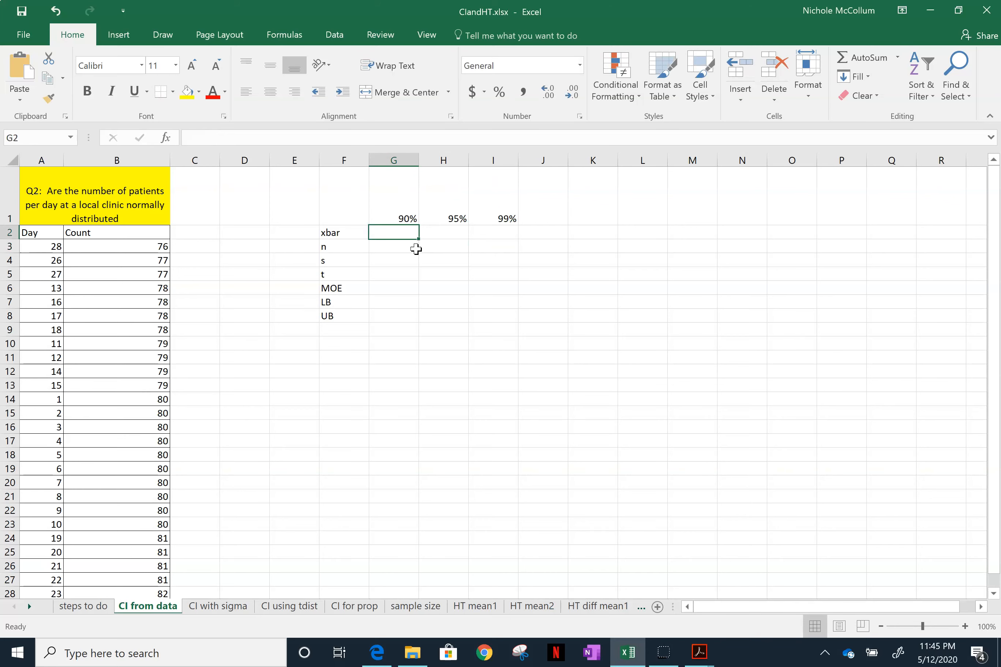
{"action": "key", "text": "Left"}
{"action": "key", "text": "Down"}
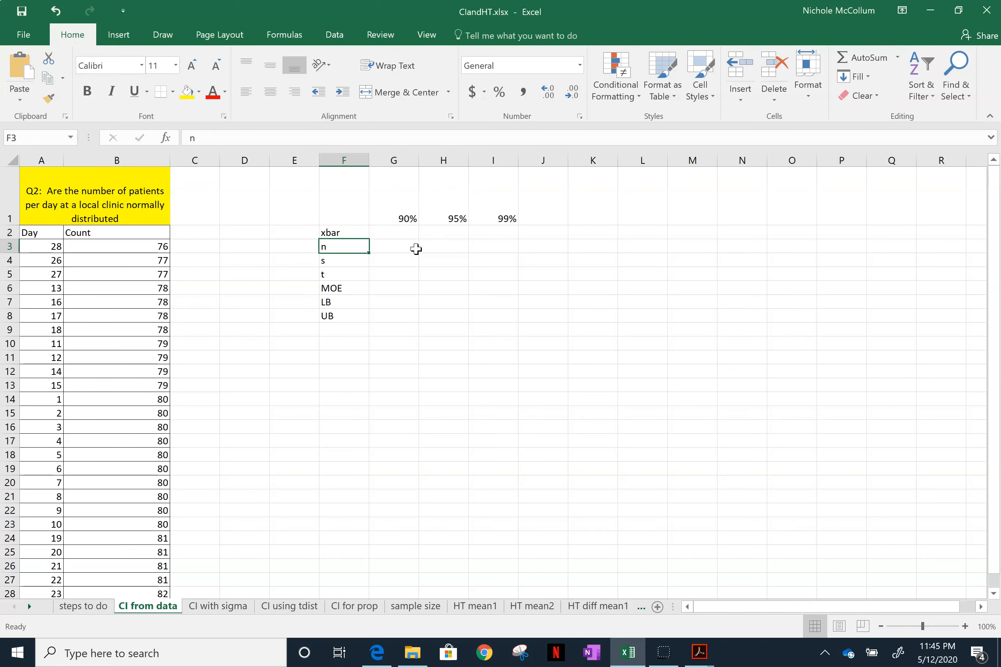
{"action": "key", "text": "Down"}
{"action": "key", "text": "Up"}
{"action": "key", "text": "Up"}
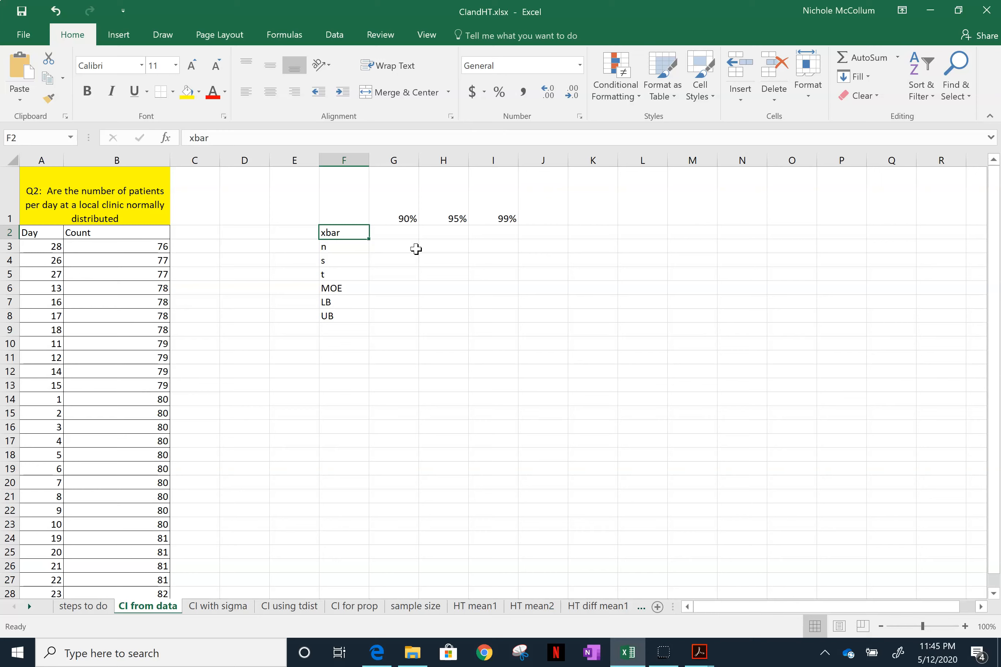
{"action": "key", "text": "Down"}
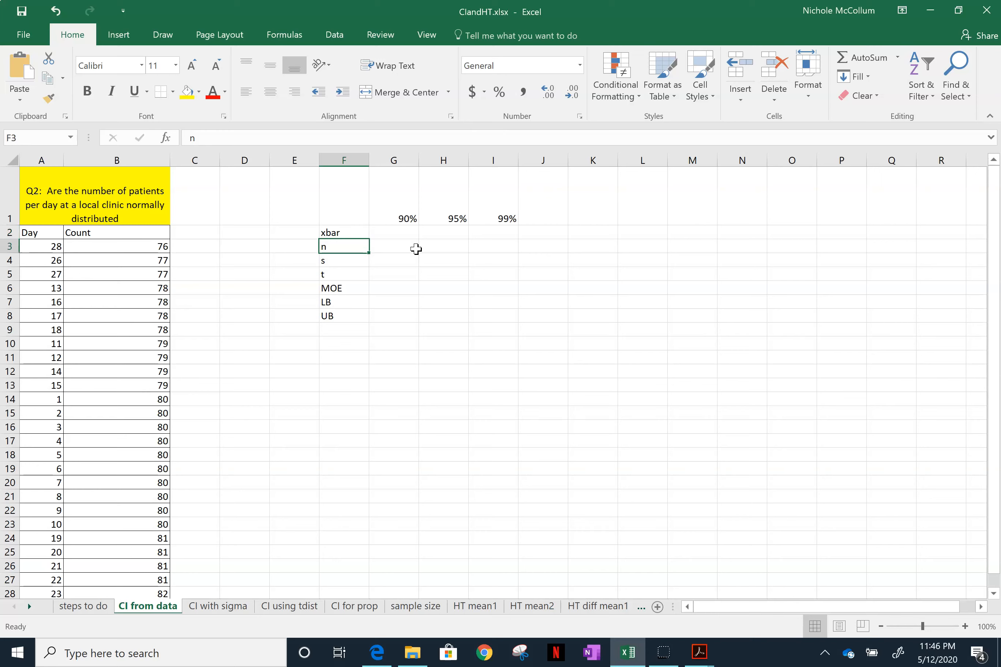
{"action": "key", "text": "Down"}
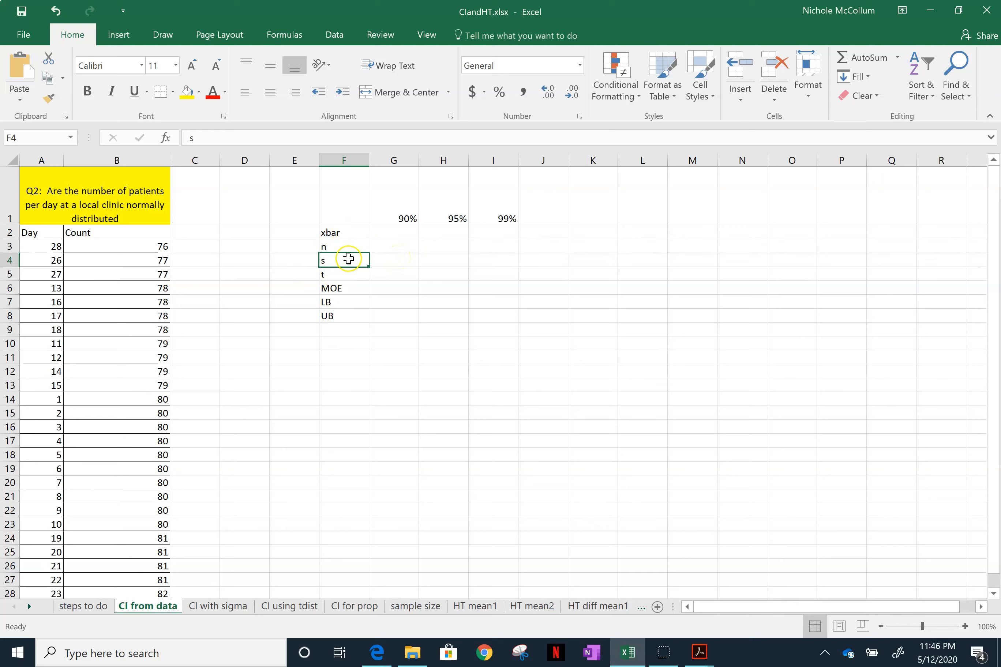
- Delete the empty columns D and E between the patient data and the label table
{"action": "left_click_drag", "start_coordinate": [245, 160], "coordinate": [294, 163]}
{"action": "right_click", "coordinate": [275, 192]}
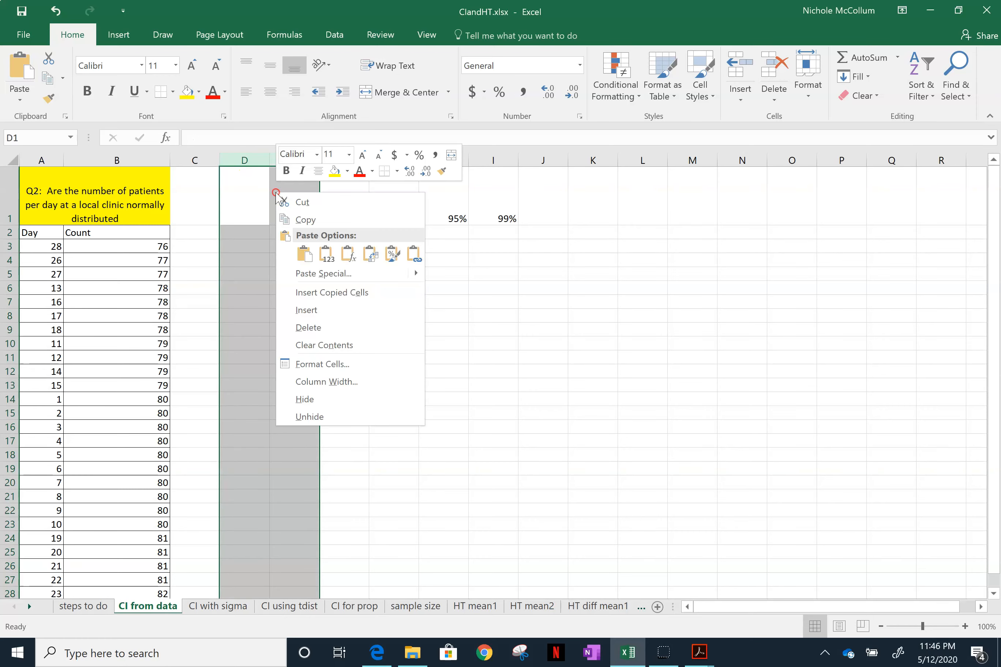
{"action": "left_click", "coordinate": [308, 328]}
{"action": "left_click", "coordinate": [368, 329]}
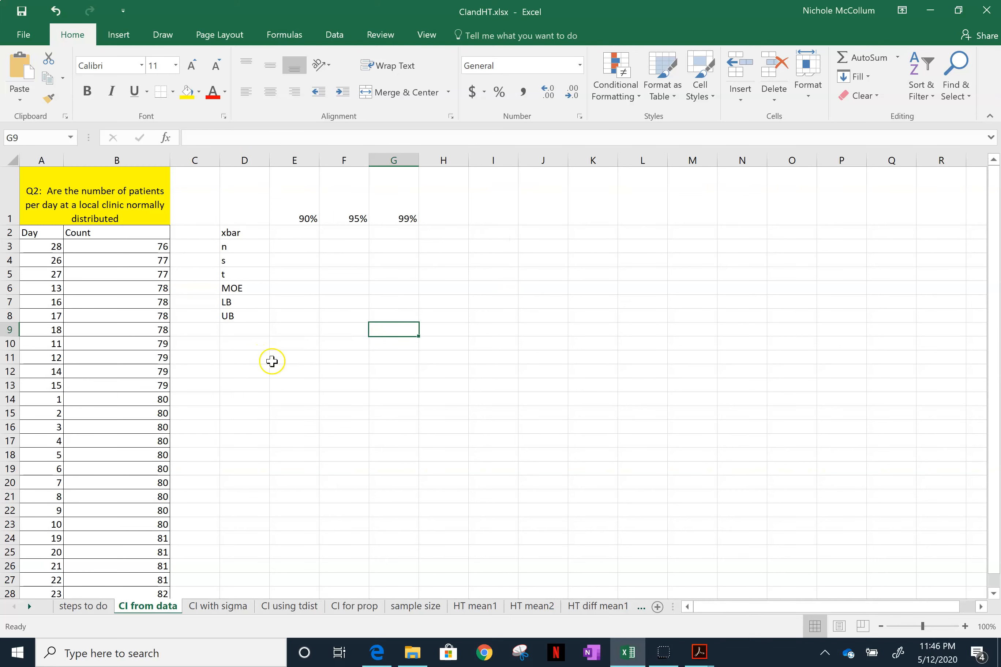
- Start the Descriptive Statistics analysis tool with the patient counts in B3:B32 as its input range
{"action": "left_click", "coordinate": [257, 361]}
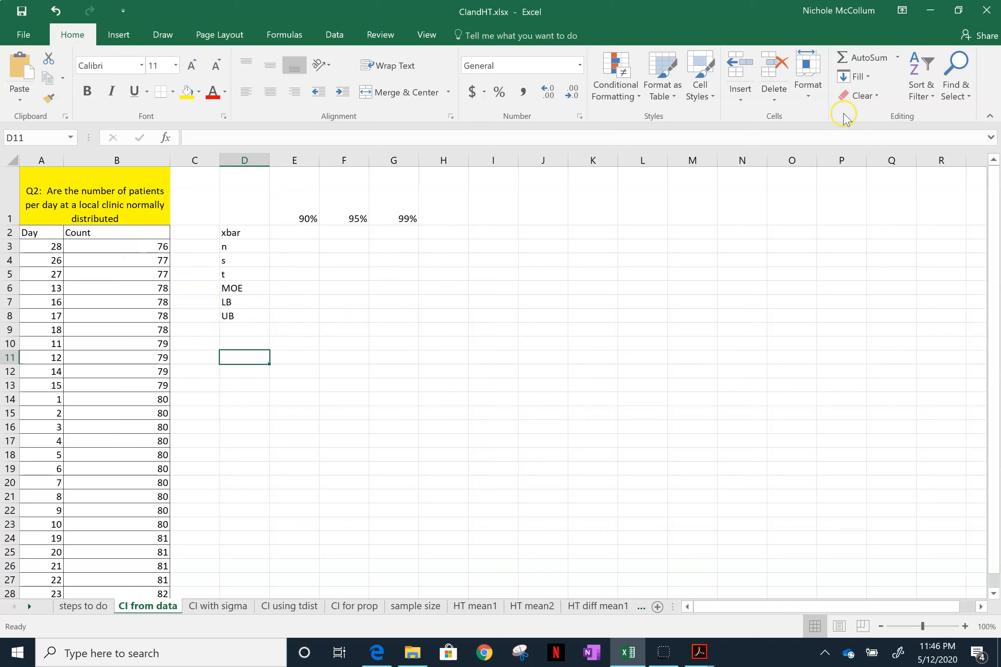
{"action": "left_click", "coordinate": [335, 35]}
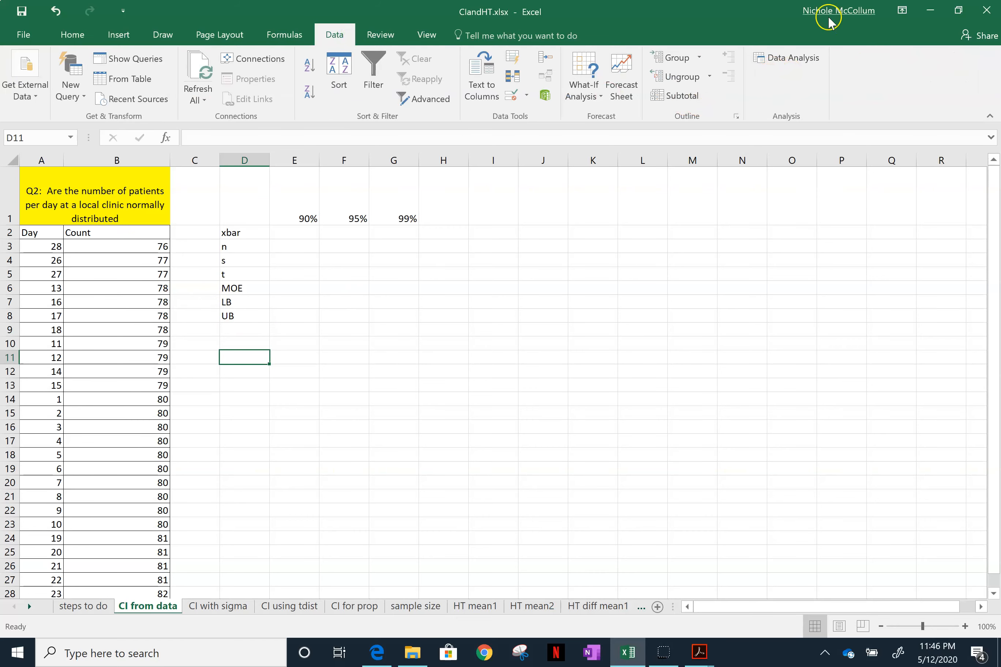
{"action": "left_click", "coordinate": [776, 58]}
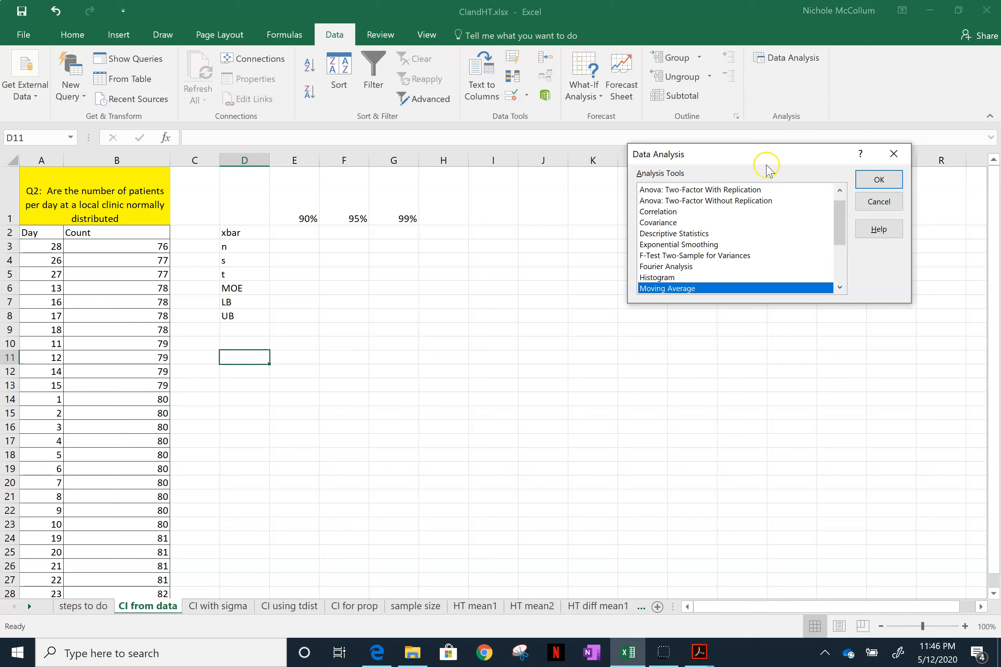
{"action": "left_click", "coordinate": [695, 235]}
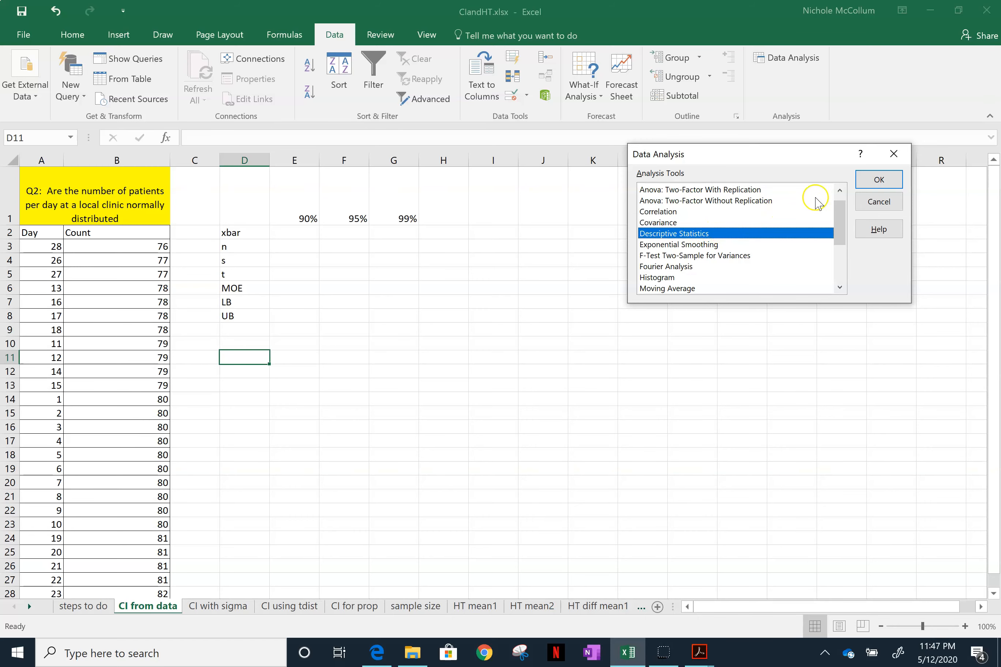
{"action": "left_click", "coordinate": [875, 181]}
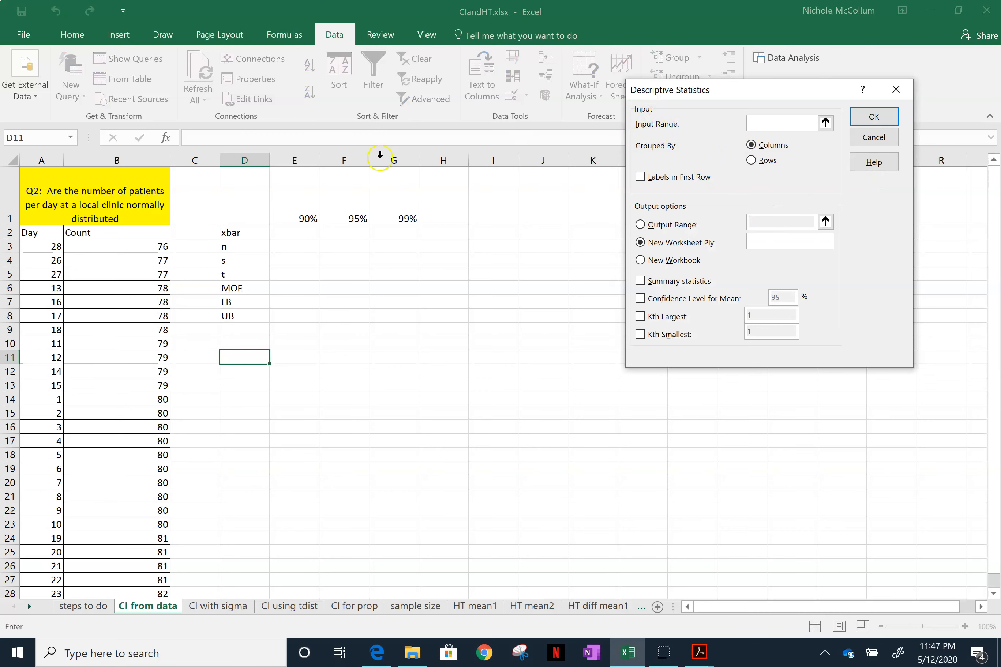
{"action": "left_click_drag", "start_coordinate": [123, 244], "coordinate": [129, 574]}
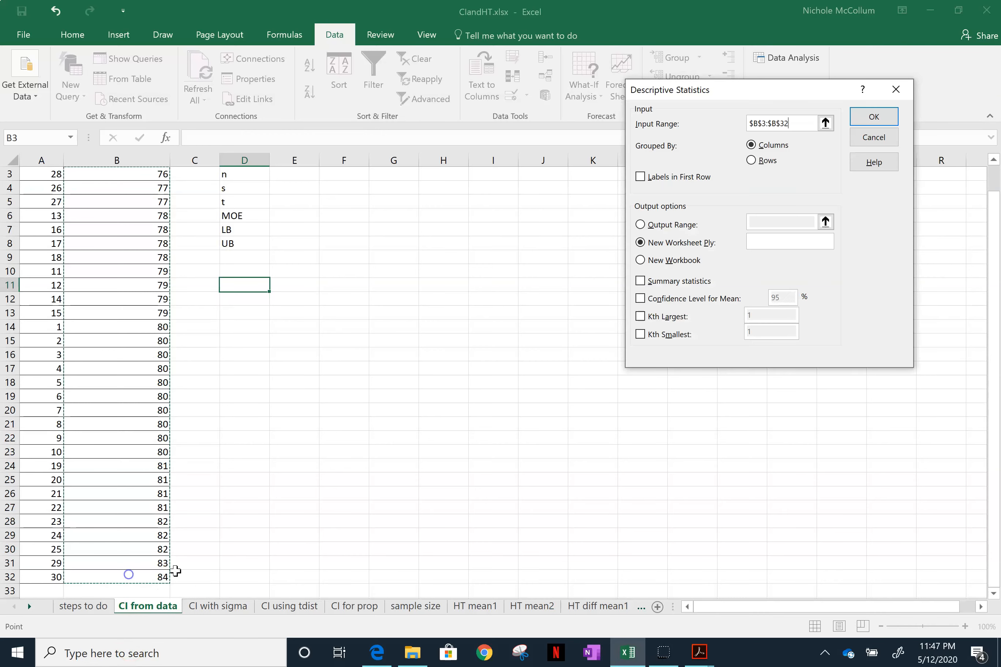
{"action": "scroll", "coordinate": [599, 332], "scroll_direction": "up", "scroll_amount": 1}
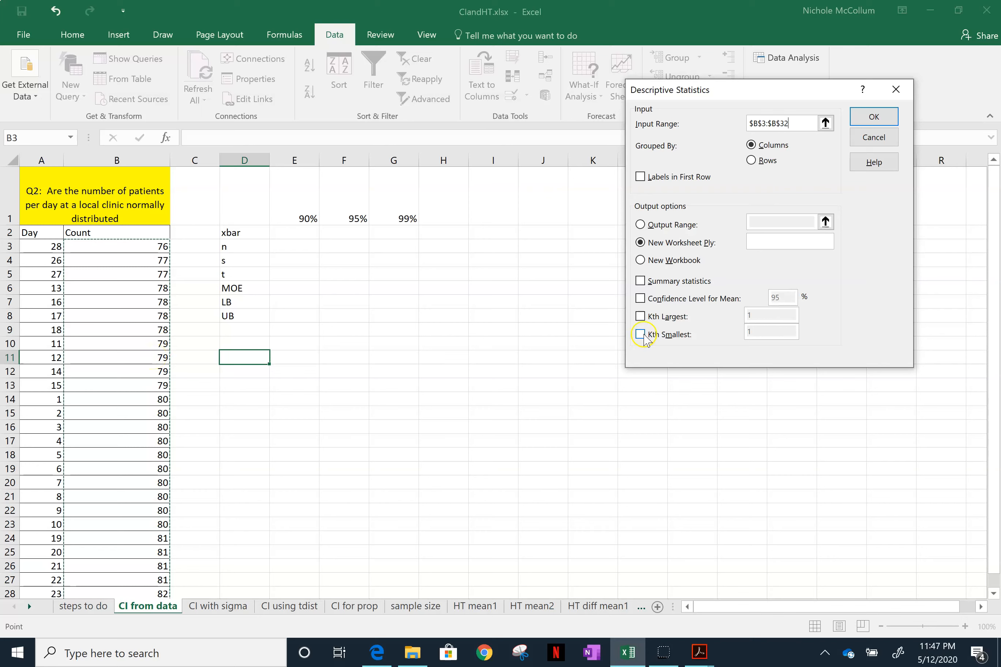
- Generate summary statistics with the output range starting at cell D11
{"action": "left_click", "coordinate": [641, 282]}
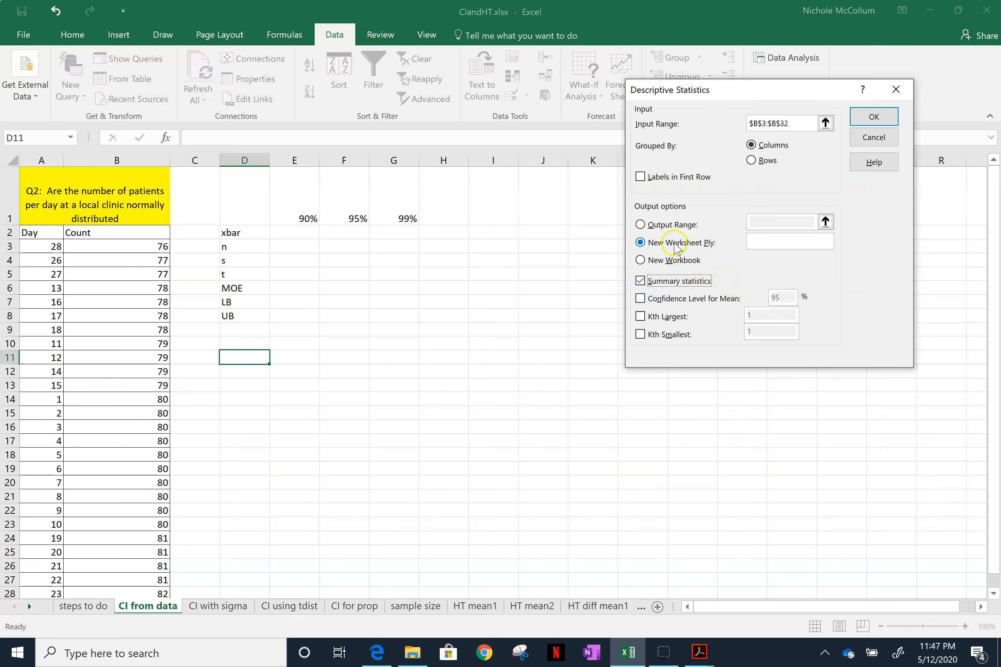
{"action": "left_click", "coordinate": [655, 222]}
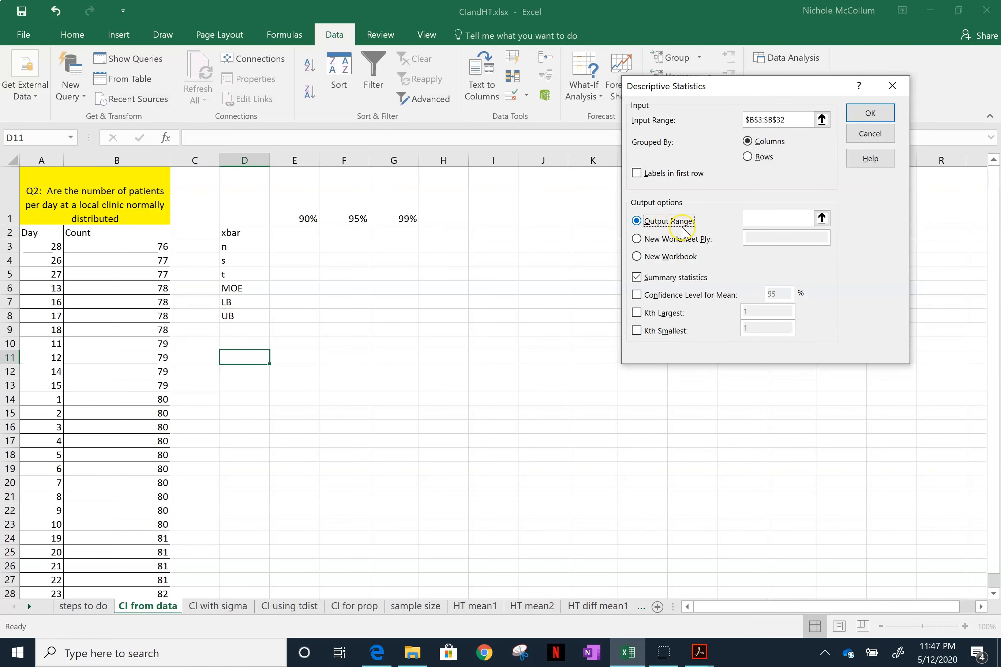
{"action": "left_click", "coordinate": [762, 218]}
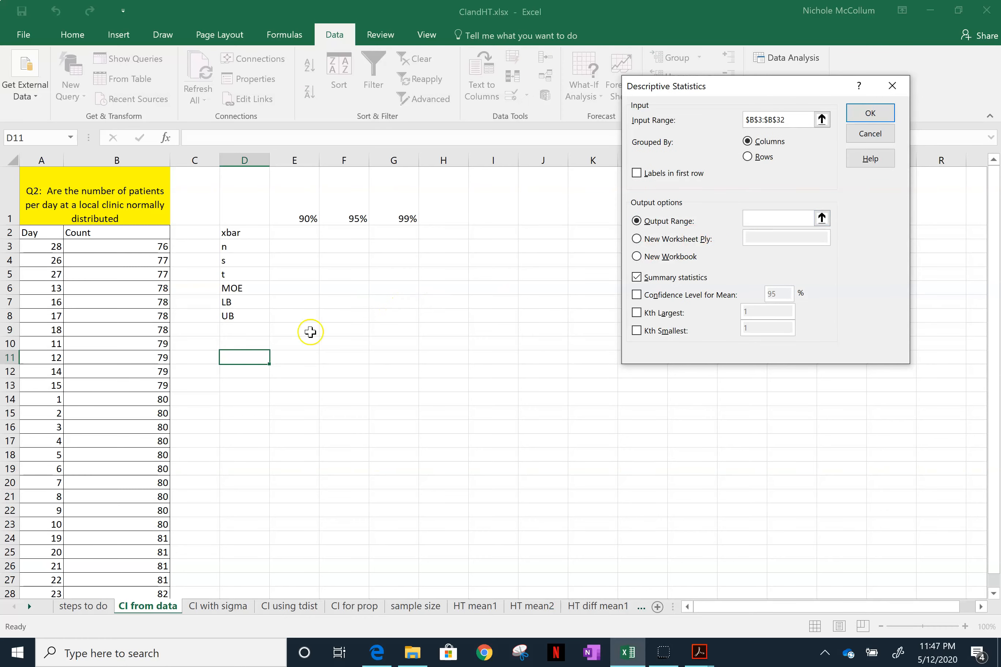
{"action": "left_click", "coordinate": [243, 358]}
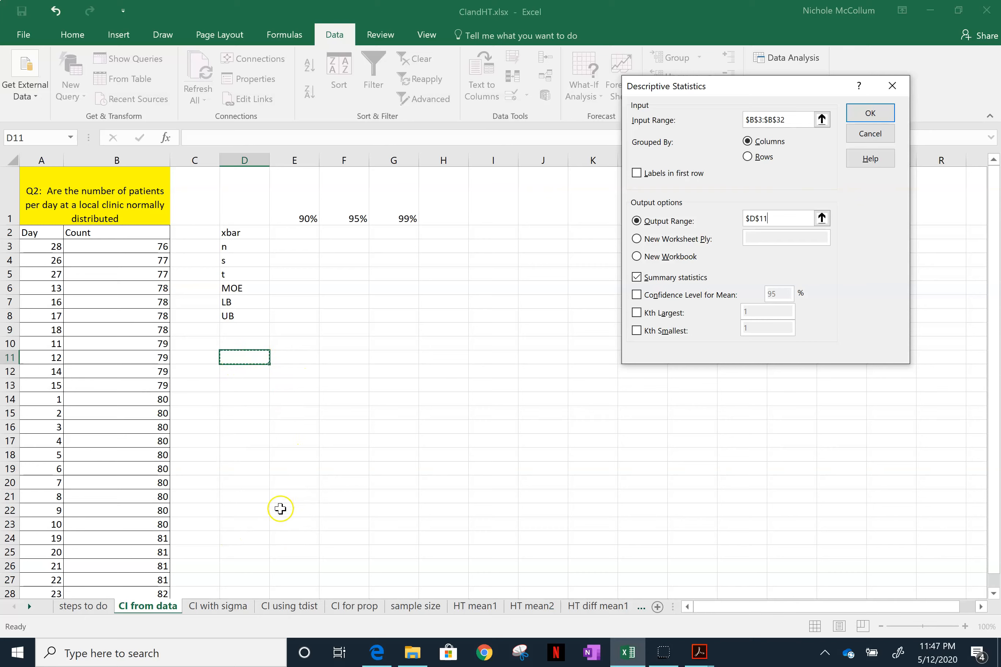
{"action": "left_click", "coordinate": [870, 114]}
- Replace the heading of the statistics output in D11 with "Desc stats"
{"action": "left_click", "coordinate": [254, 360]}
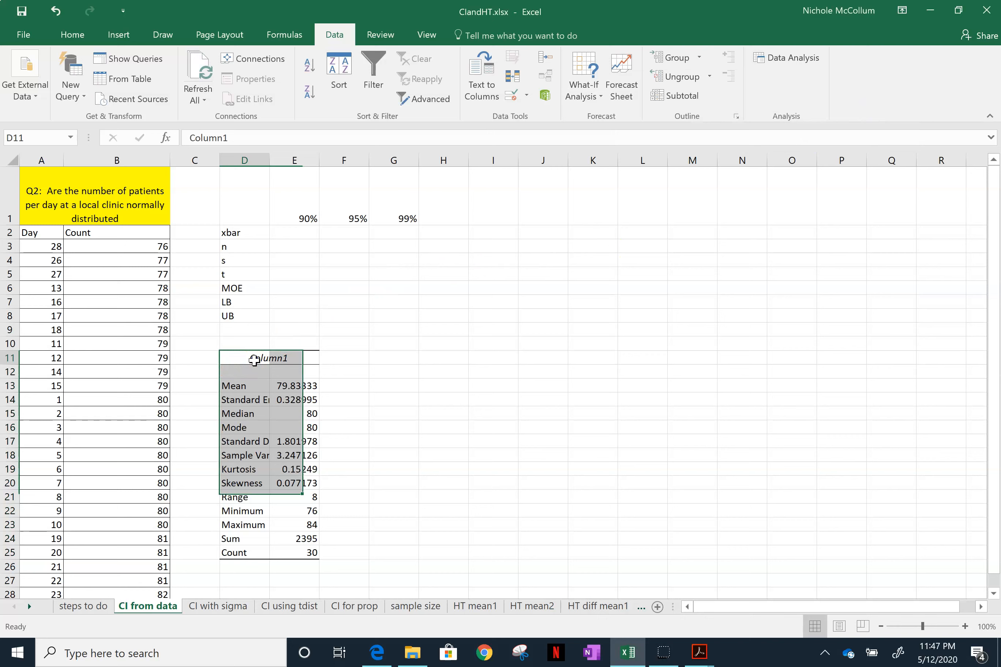
{"action": "double_click", "coordinate": [254, 360]}
{"action": "key", "text": "BackSpace"}
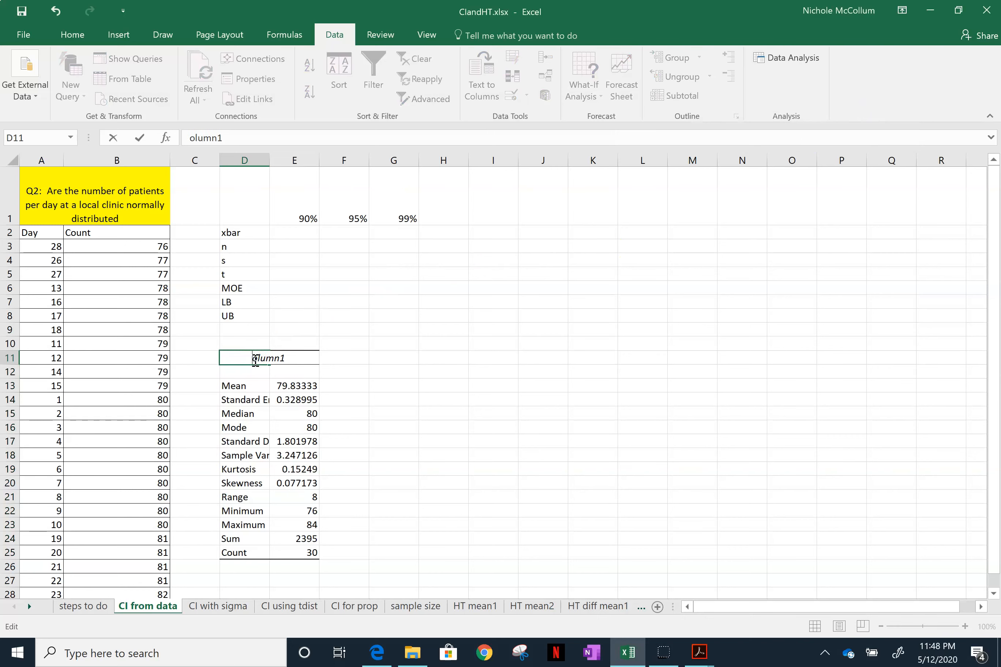
{"action": "key", "text": "Delete"}
{"action": "key", "text": "Delete"}
{"action": "key", "text": "Delete"}
{"action": "key", "text": "Delete"}
{"action": "key", "text": "Delete"}
{"action": "key", "text": "Delete"}
{"action": "type", "text": "Desc stats"}
- Fit the width of column D to its contents so the statistic names show in full
{"action": "double_click", "coordinate": [269, 160]}
{"action": "left_click", "coordinate": [308, 317]}
{"action": "left_click", "coordinate": [309, 552]}
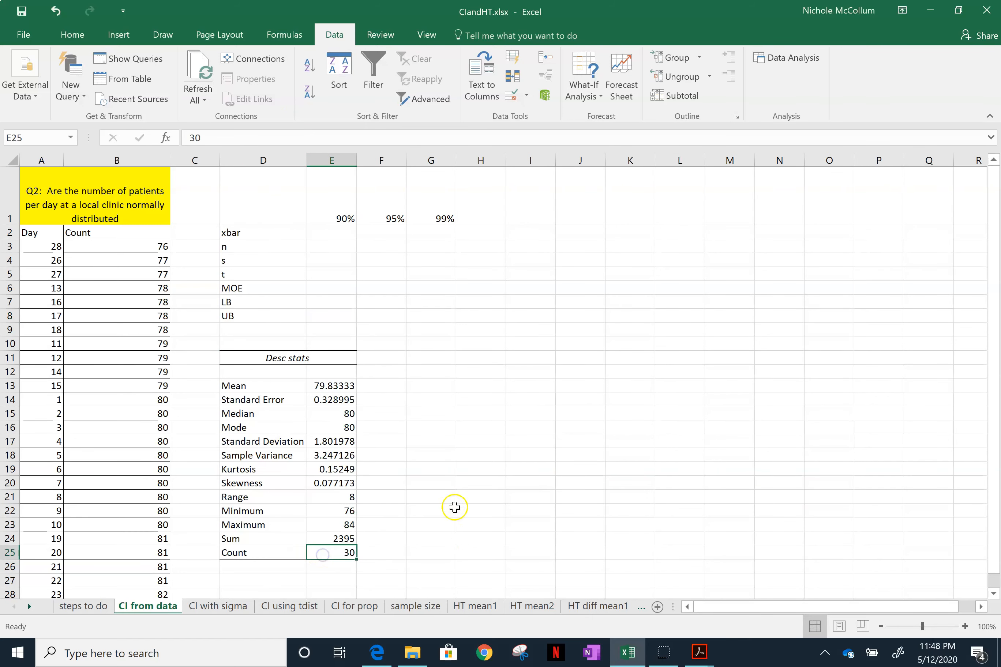
- Enter the sample size n as 30 in cell E3
{"action": "left_click", "coordinate": [333, 249]}
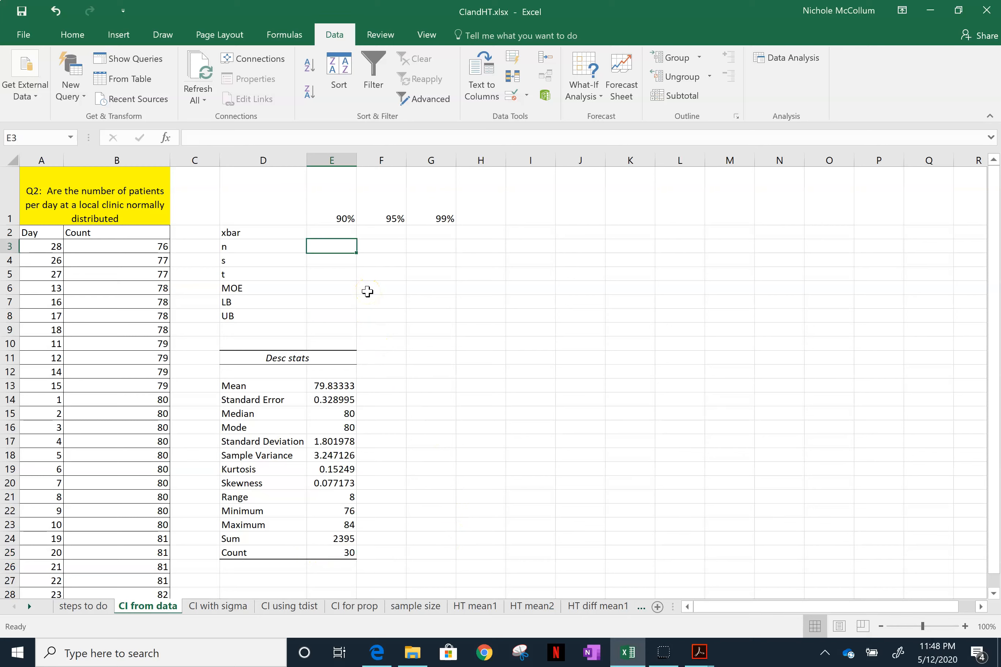
{"action": "type", "text": "30"}
{"action": "key", "text": "Return"}
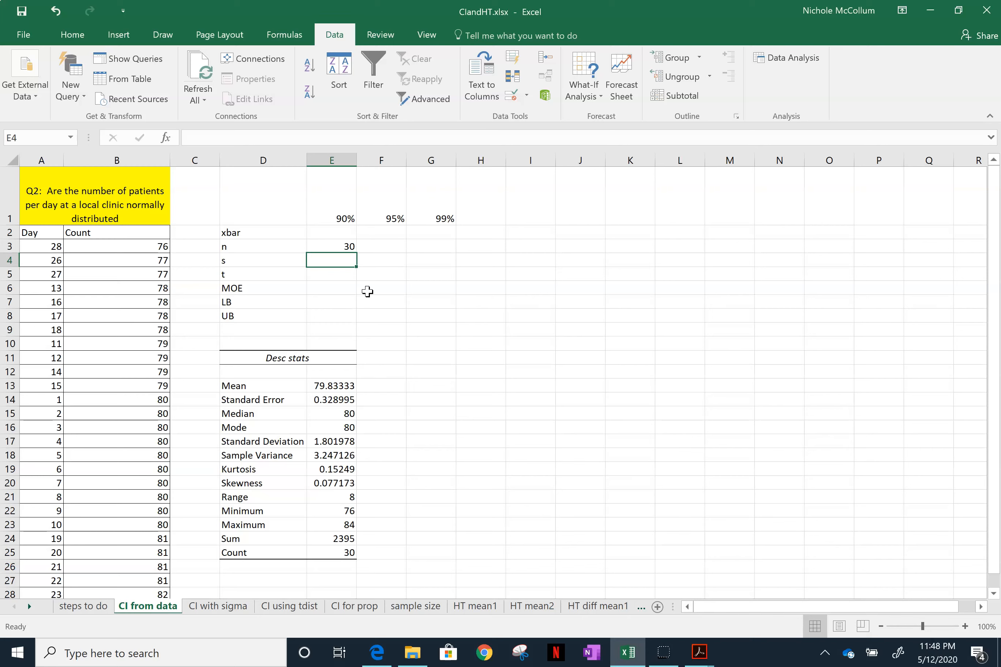
{"action": "key", "text": "Up"}
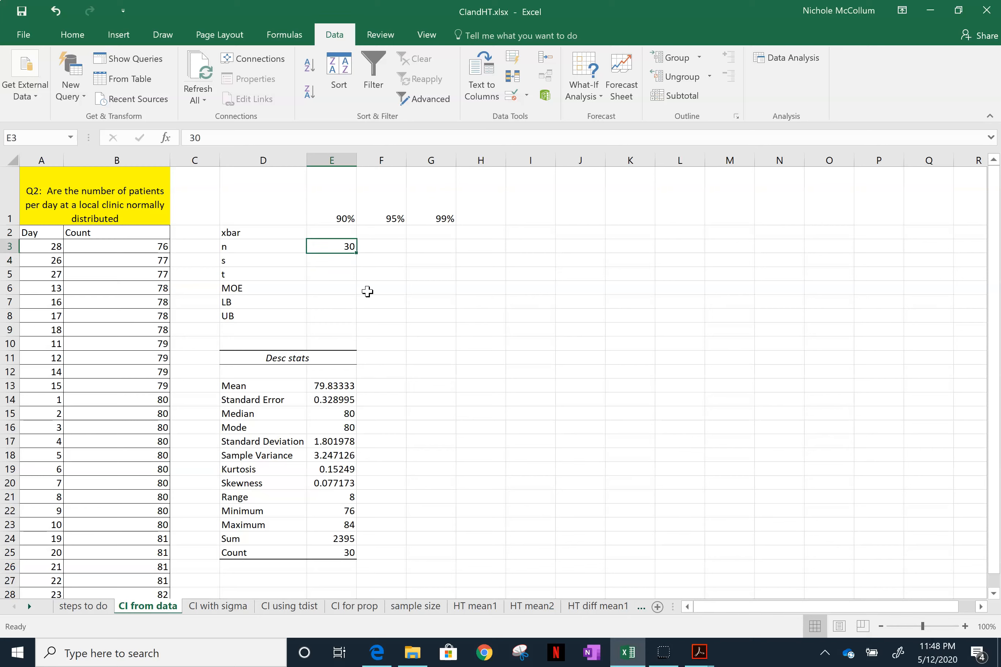
{"action": "key", "text": "Down"}
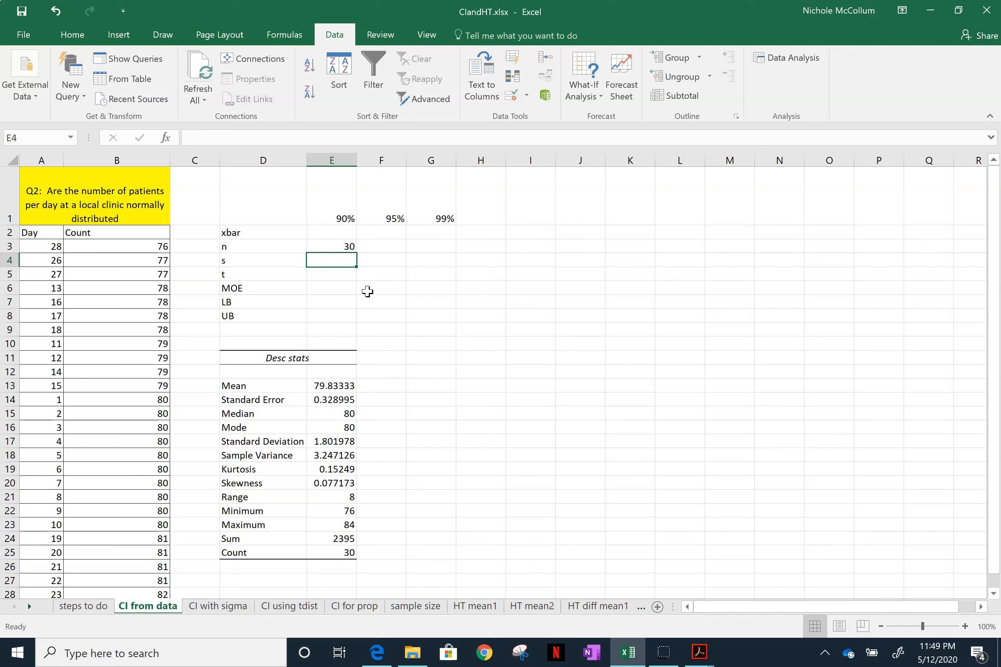
- Link the sample standard deviation s in E4 to the Standard Deviation value with =E17
{"action": "type", "text": "="}
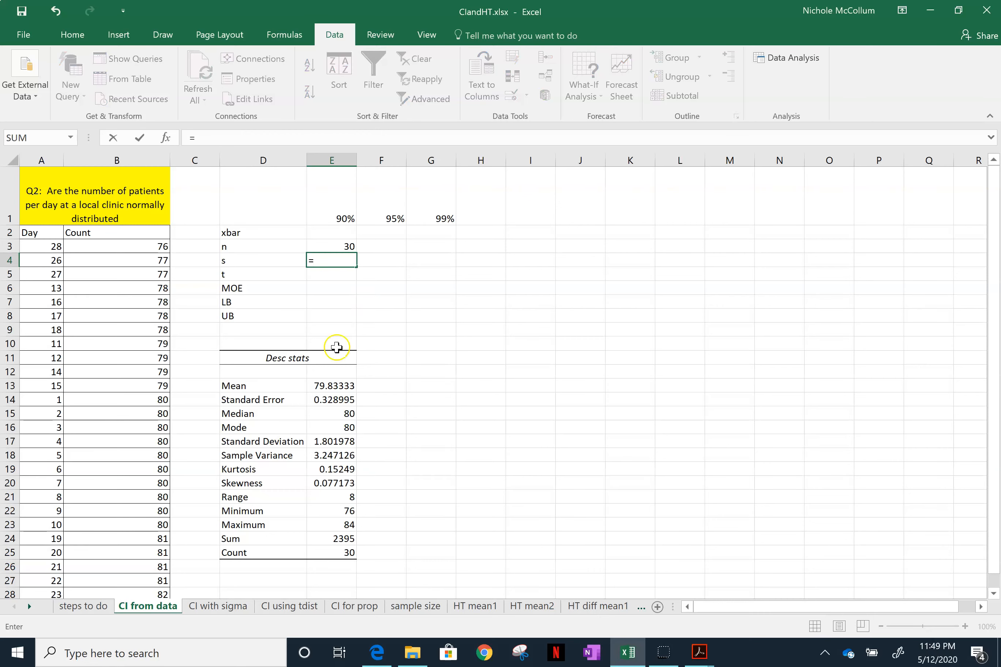
{"action": "left_click", "coordinate": [323, 442]}
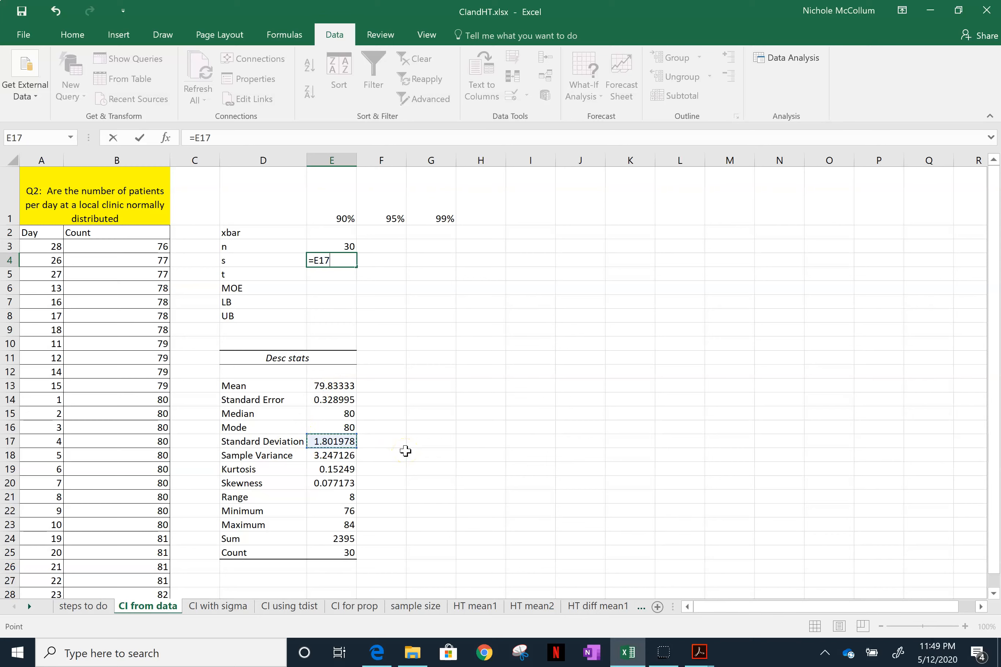
{"action": "key", "text": "Return"}
- Link xbar in E2 to the Mean value of the descriptive statistics with =E13
{"action": "key", "text": "Up"}
{"action": "key", "text": "Up"}
{"action": "key", "text": "Up"}
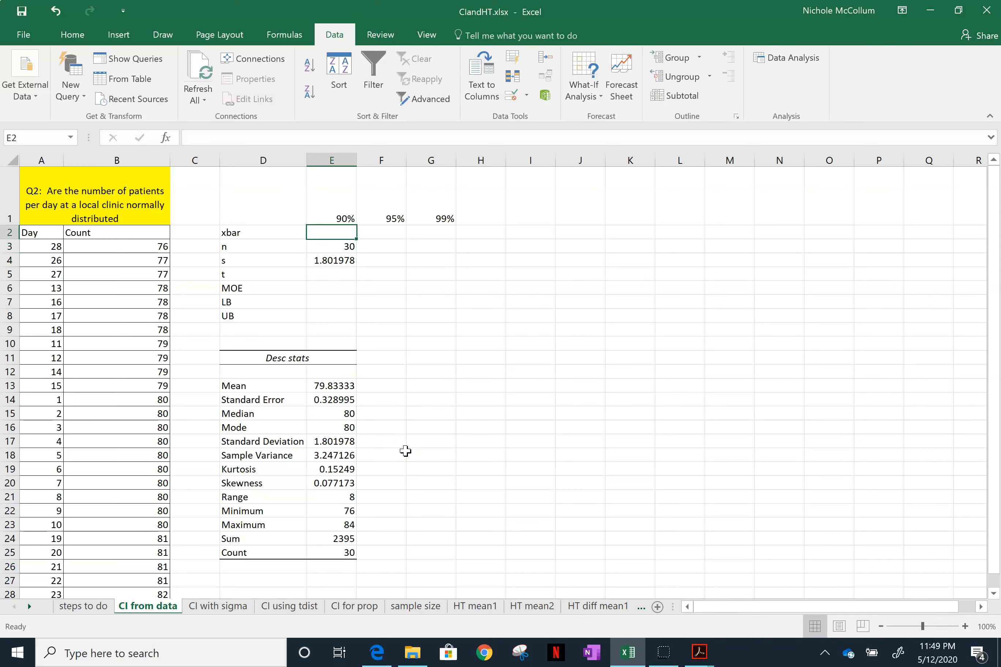
{"action": "type", "text": "="}
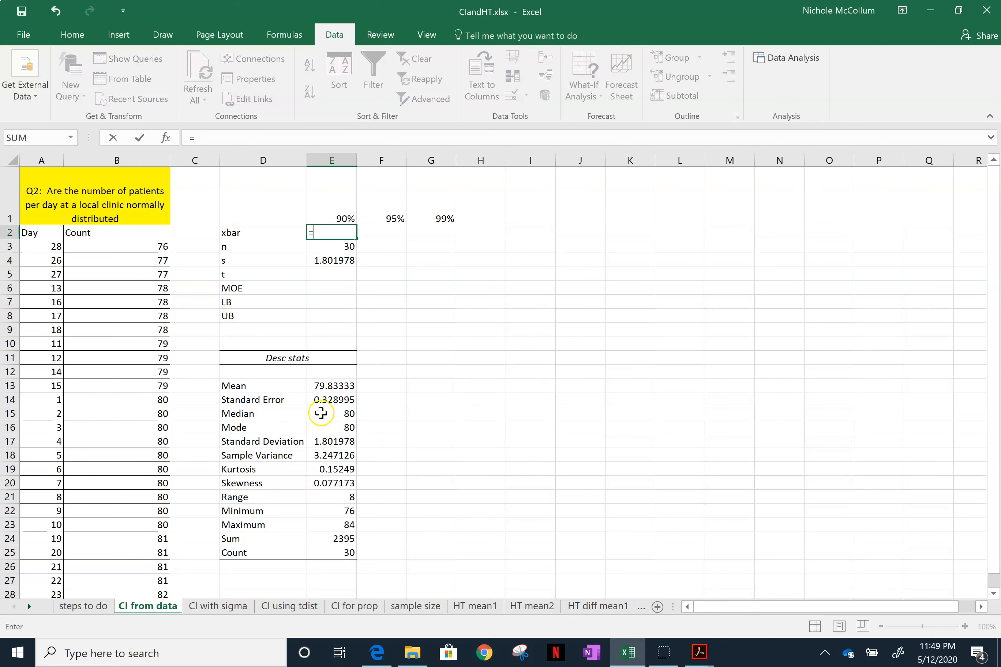
{"action": "left_click", "coordinate": [338, 385]}
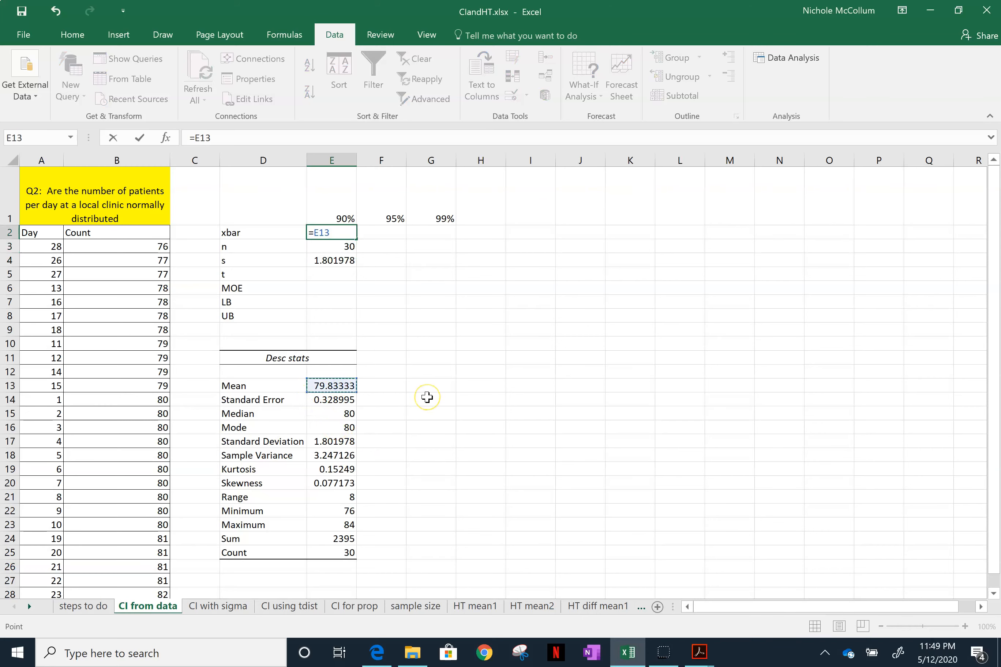
{"action": "key", "text": "Return"}
{"action": "key", "text": "Up"}
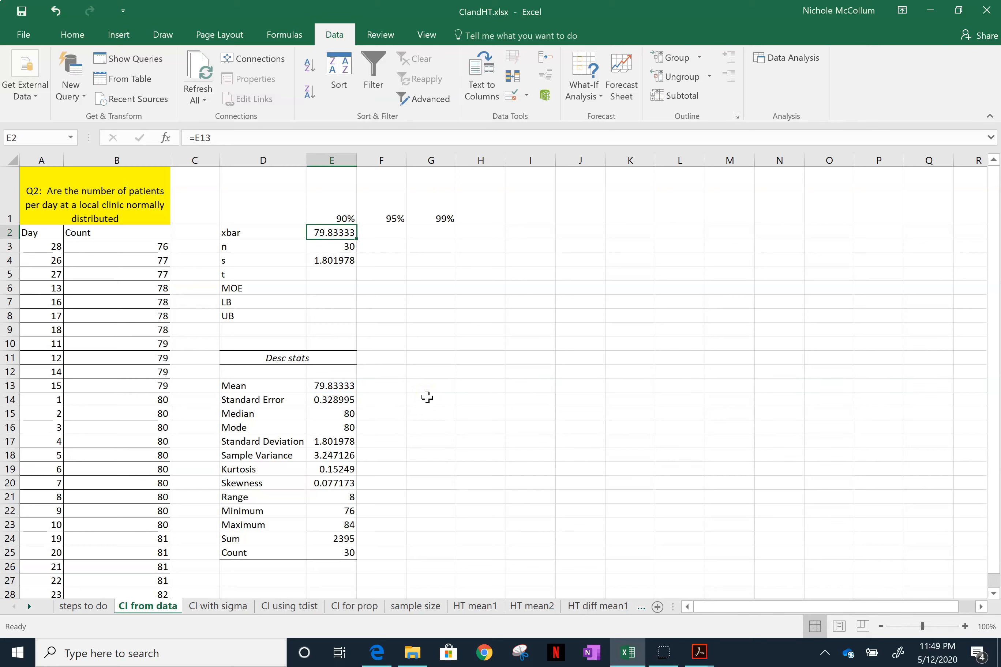
{"action": "key", "text": "Down"}
{"action": "key", "text": "Down"}
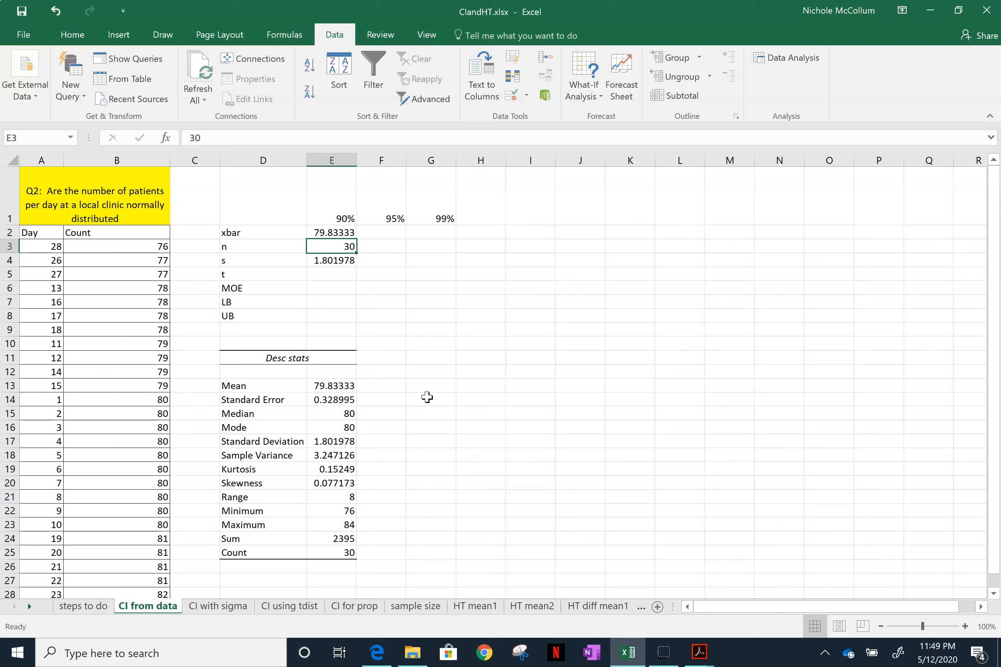
{"action": "key", "text": "Up"}
{"action": "key", "text": "Up"}
{"action": "key", "text": "Right"}
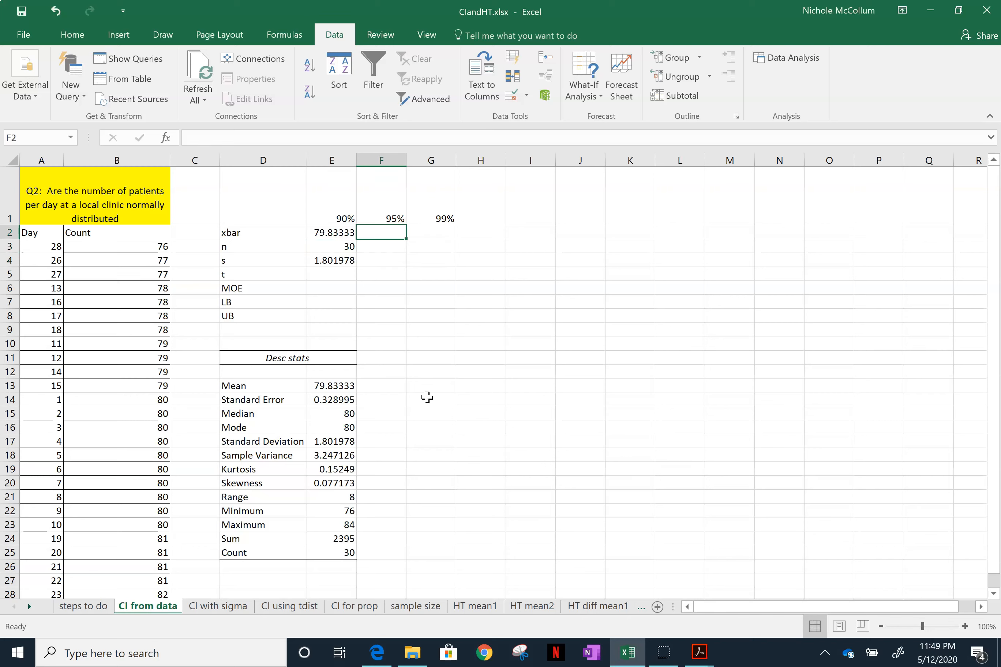
{"action": "key", "text": "Right"}
{"action": "key", "text": "Left"}
{"action": "key", "text": "Left"}
{"action": "key", "text": "Down"}
{"action": "key", "text": "Down"}
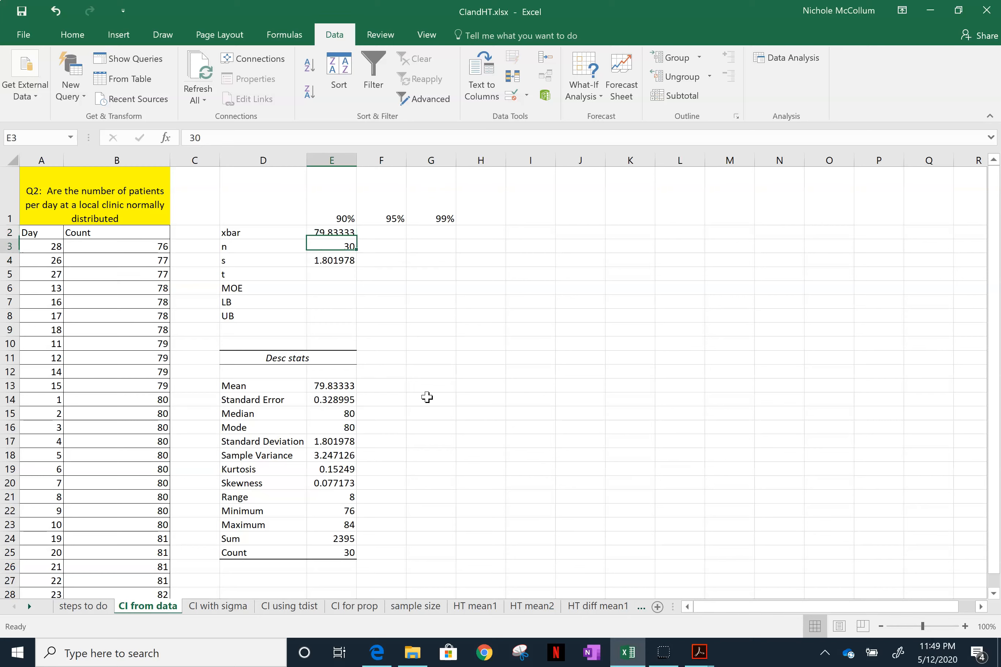
{"action": "key", "text": "Right"}
{"action": "key", "text": "Right"}
{"action": "key", "text": "Up"}
{"action": "key", "text": "Up"}
{"action": "key", "text": "Left"}
{"action": "key", "text": "Down"}
{"action": "key", "text": "Down"}
{"action": "key", "text": "Left"}
{"action": "key", "text": "Down"}
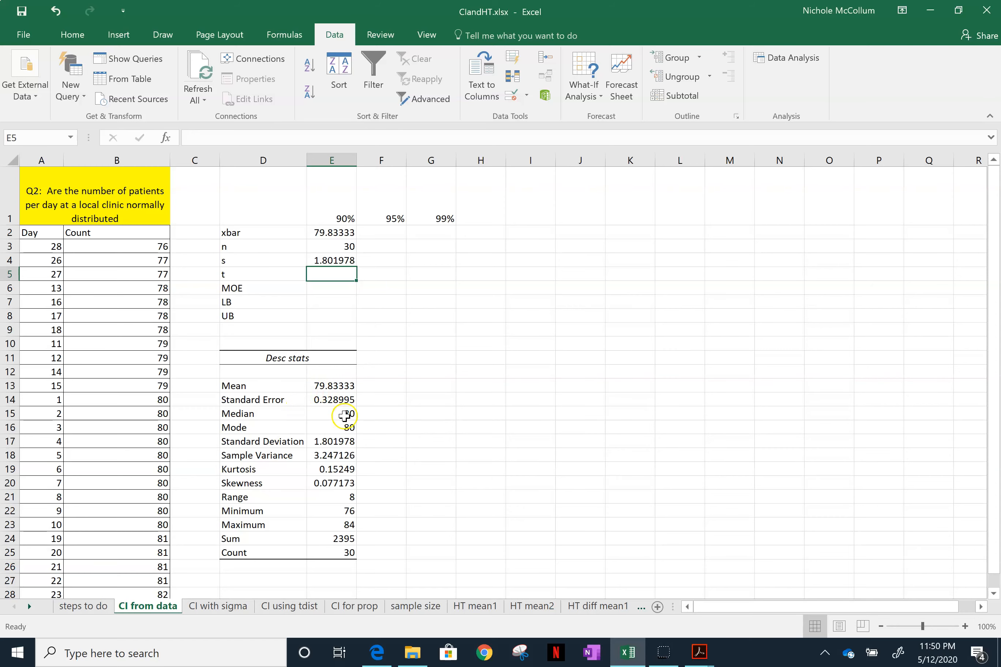
- Highlight the Mean value in E13 and the Median value in E15 with a yellow fill
{"action": "left_click", "coordinate": [333, 390]}
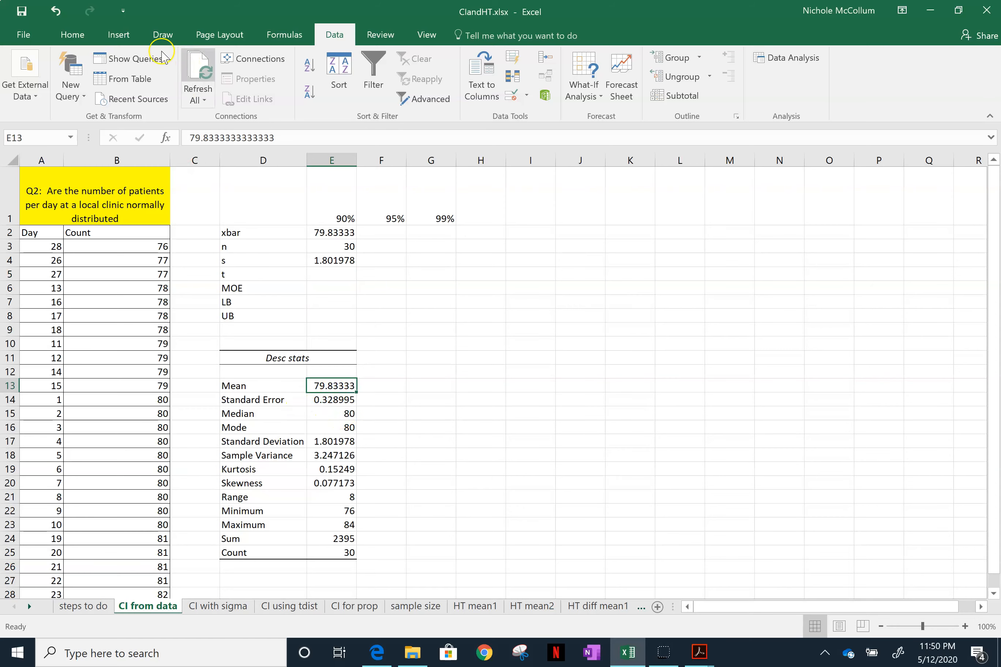
{"action": "left_click", "coordinate": [65, 35]}
{"action": "left_click", "coordinate": [188, 91]}
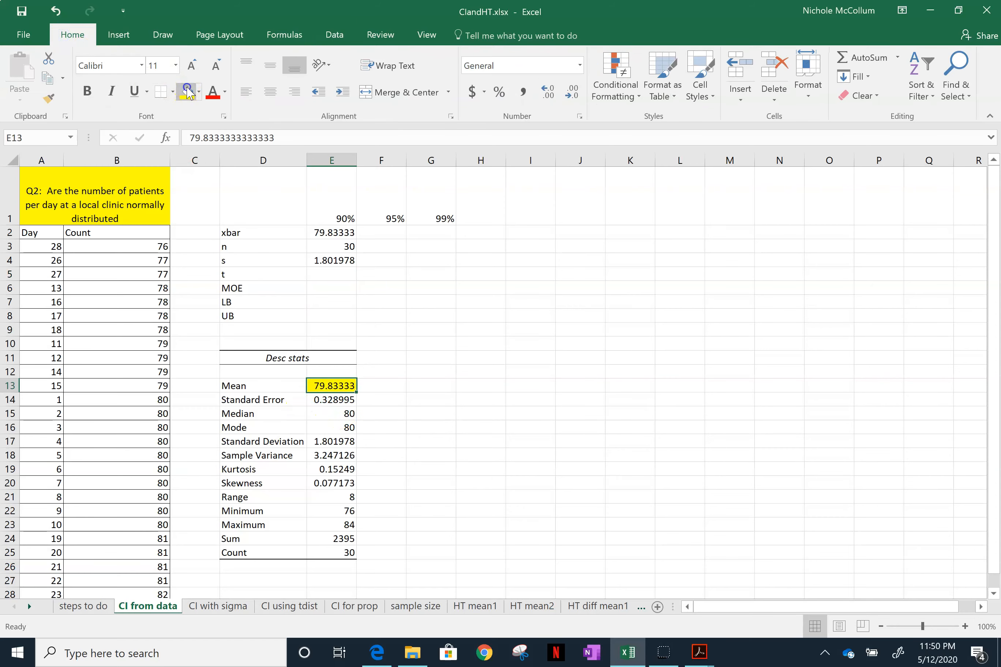
{"action": "left_click", "coordinate": [345, 418]}
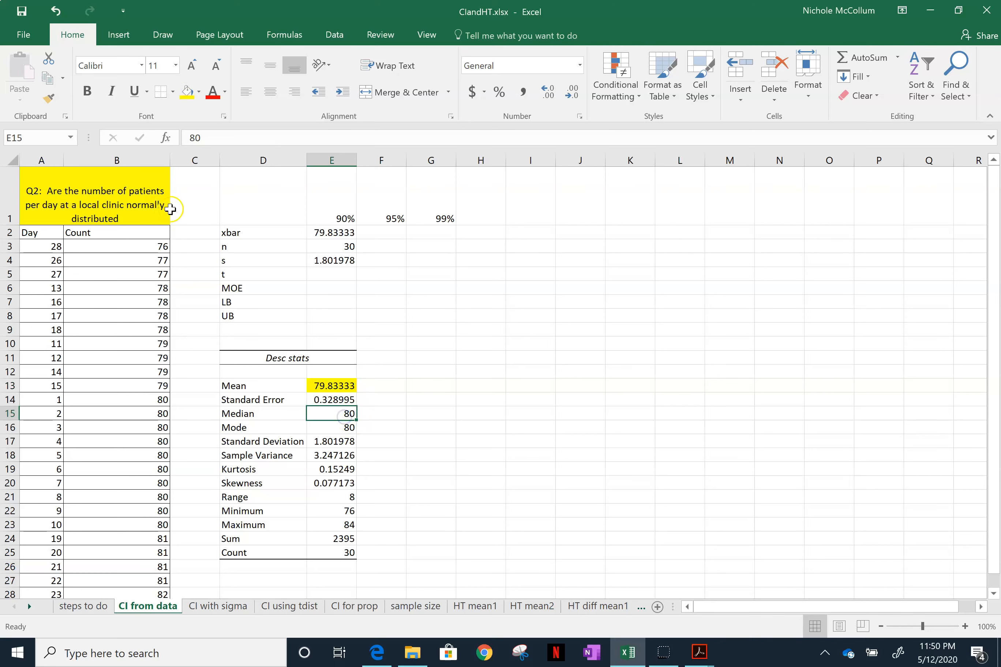
{"action": "left_click", "coordinate": [187, 92]}
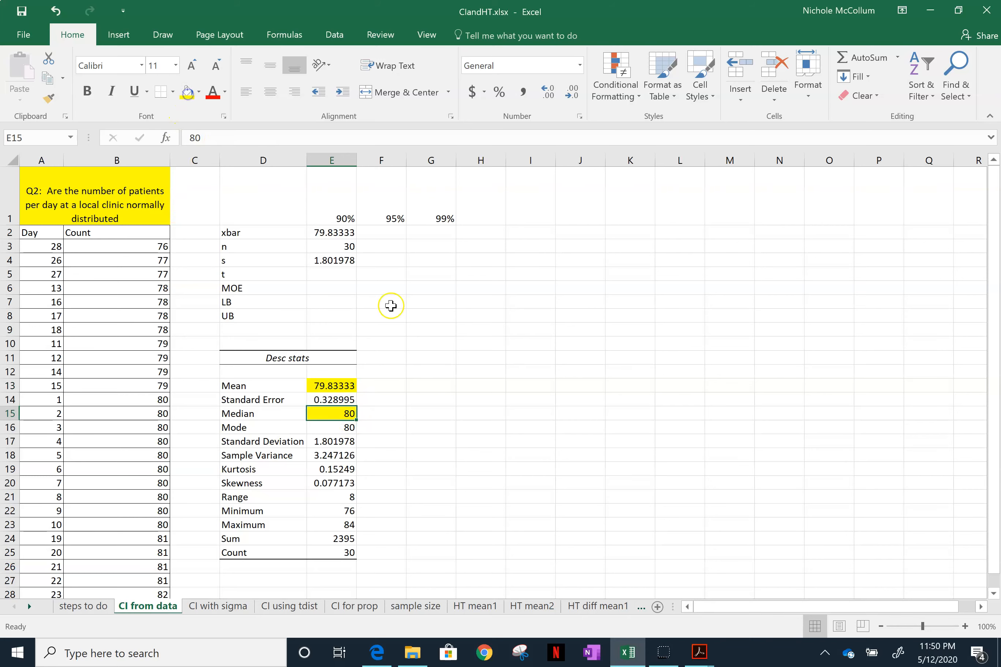
{"action": "left_click", "coordinate": [433, 371]}
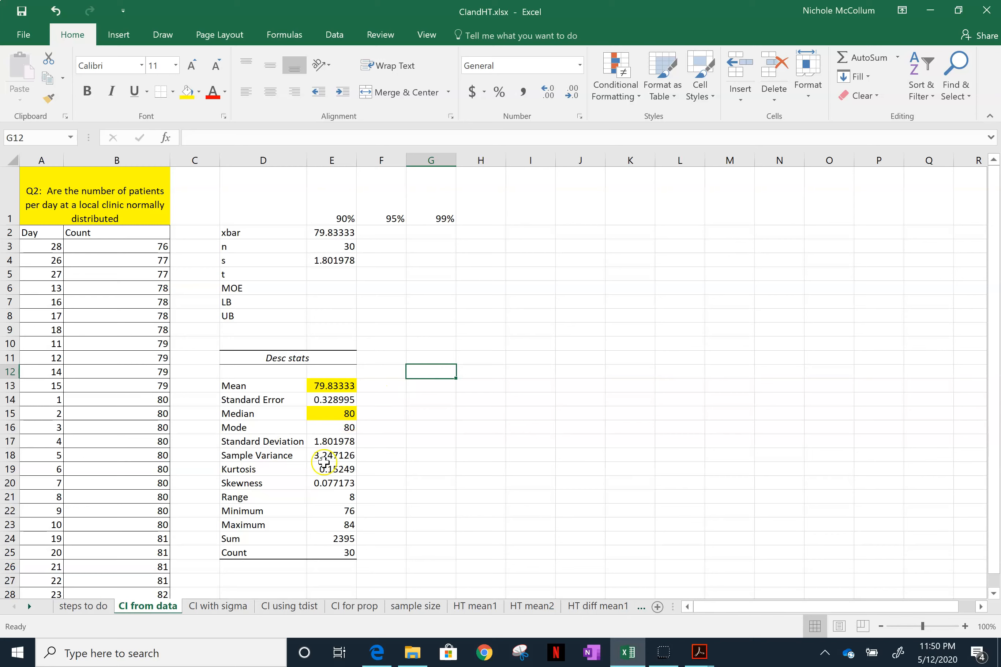
- Highlight the Skewness value in E20 with an orange fill
{"action": "left_click", "coordinate": [332, 482]}
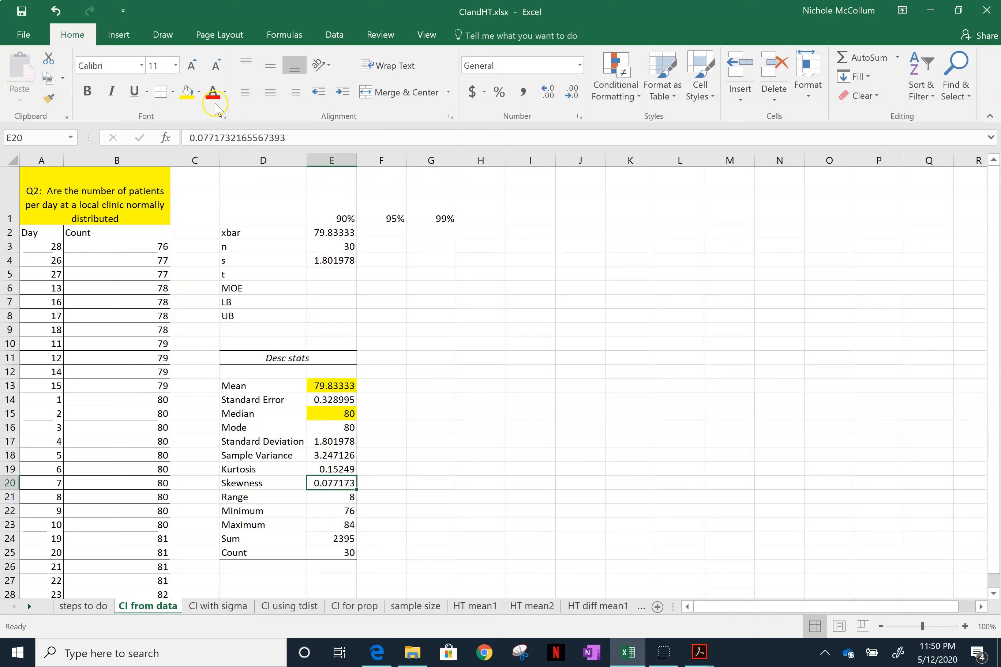
{"action": "left_click", "coordinate": [199, 92]}
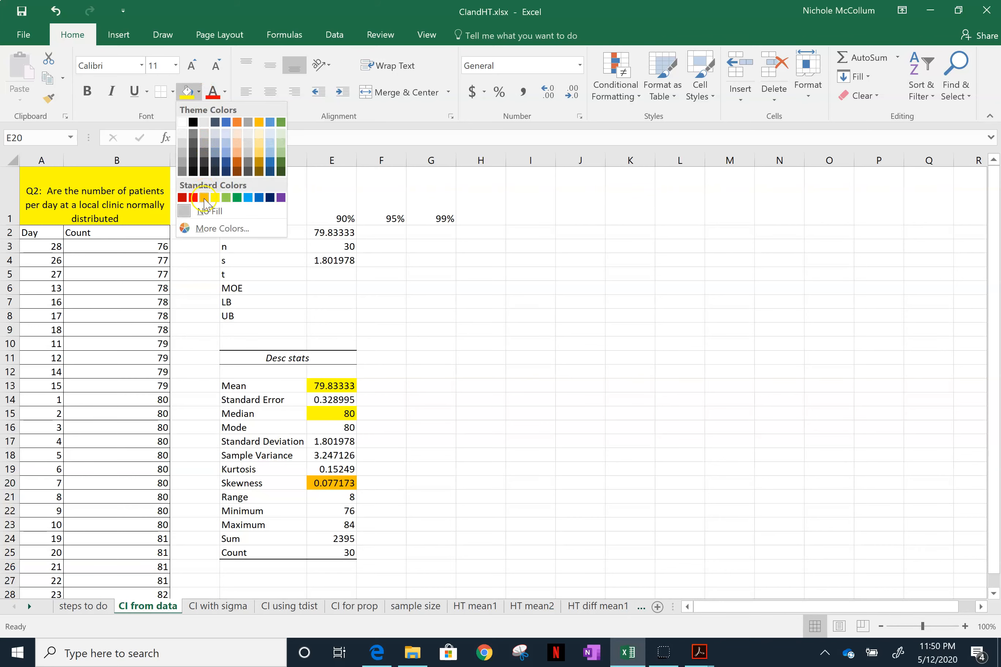
{"action": "left_click", "coordinate": [204, 198]}
{"action": "left_click", "coordinate": [292, 485]}
{"action": "left_click", "coordinate": [332, 482]}
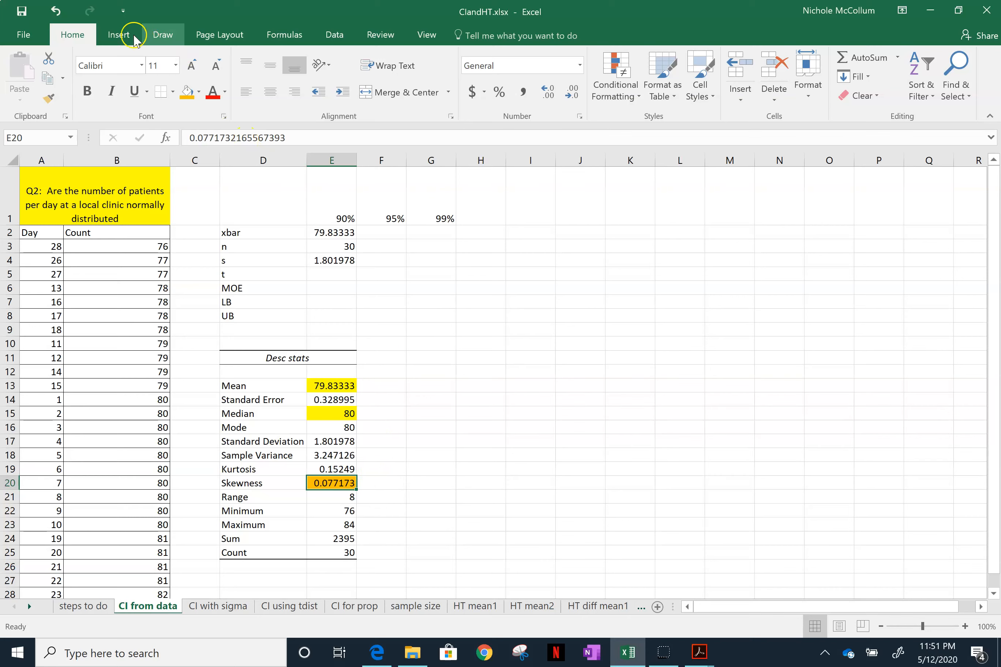
- Insert a Box and Whisker chart of the patient counts in B3:B32
{"action": "mouse_move", "coordinate": [129, 247]}
{"action": "left_mouse_down"}
{"action": "mouse_move", "coordinate": [150, 602]}
{"action": "mouse_move", "coordinate": [153, 577]}
{"action": "left_mouse_up"}
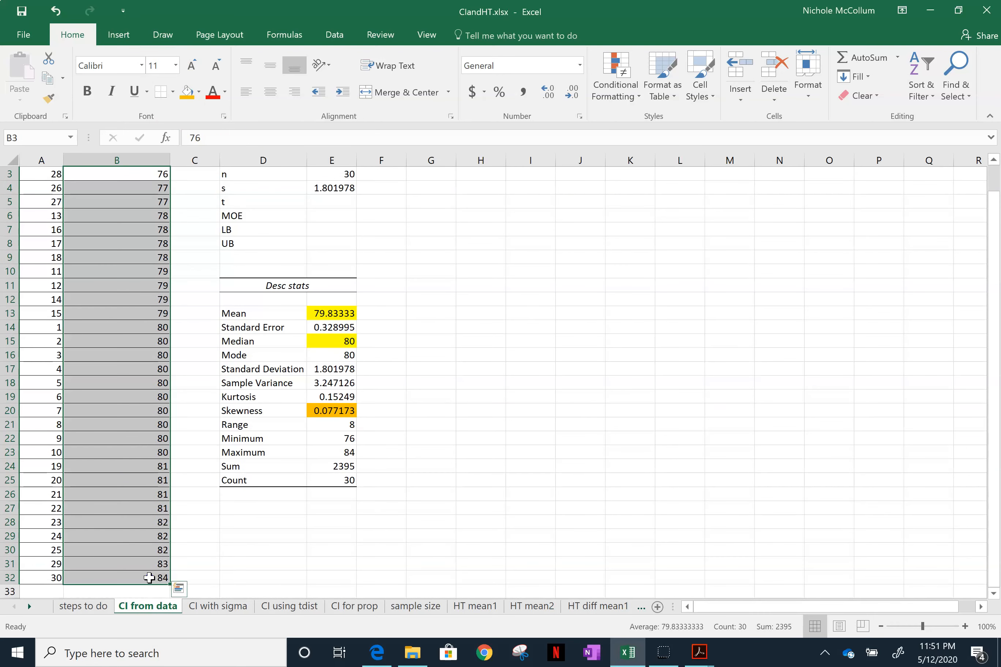
{"action": "left_click", "coordinate": [118, 37]}
{"action": "left_click", "coordinate": [347, 97]}
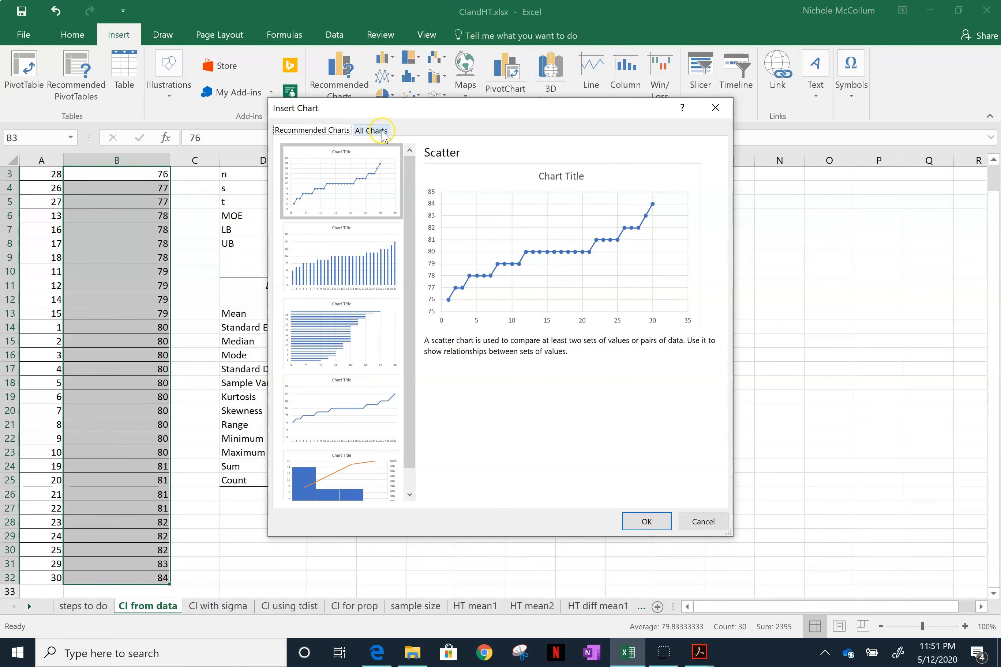
{"action": "left_click", "coordinate": [372, 129]}
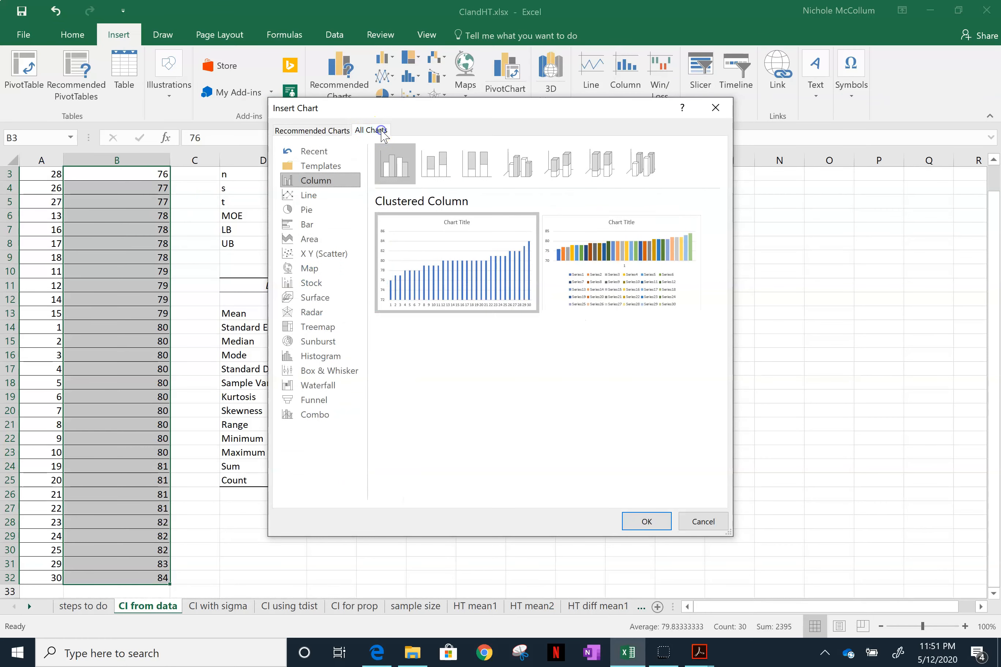
{"action": "left_click", "coordinate": [318, 369]}
{"action": "left_click", "coordinate": [476, 269]}
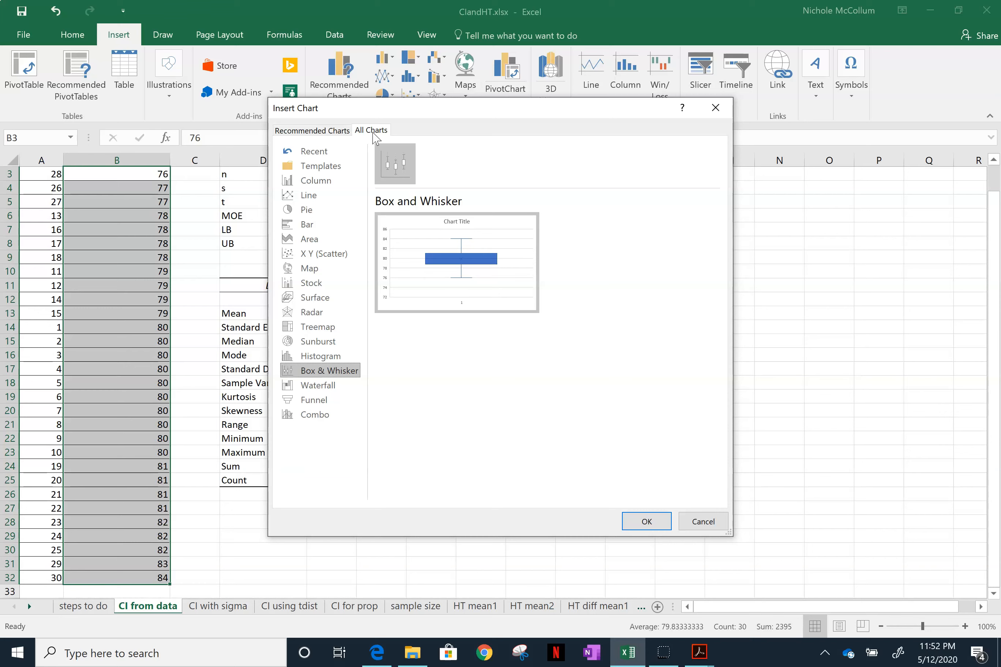
{"action": "left_click", "coordinate": [352, 372]}
{"action": "left_click", "coordinate": [346, 371]}
{"action": "left_click", "coordinate": [659, 527]}
- Position the box plot beside the descriptive statistics and enlarge it slightly in width and height
{"action": "left_click_drag", "start_coordinate": [435, 297], "coordinate": [489, 295]}
{"action": "left_click", "coordinate": [734, 404]}
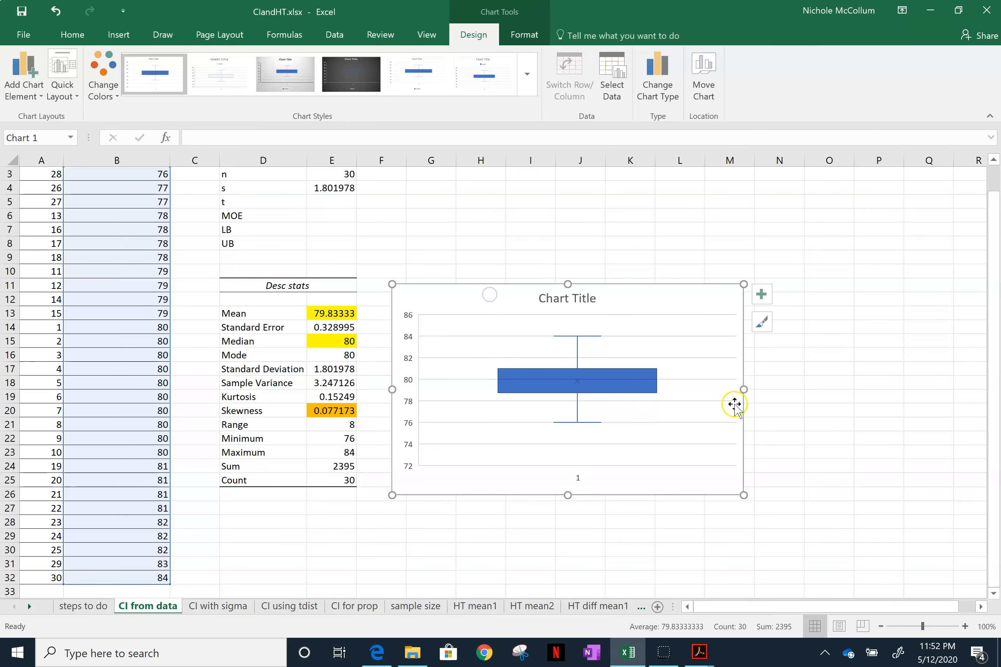
{"action": "left_click_drag", "start_coordinate": [743, 390], "coordinate": [783, 397]}
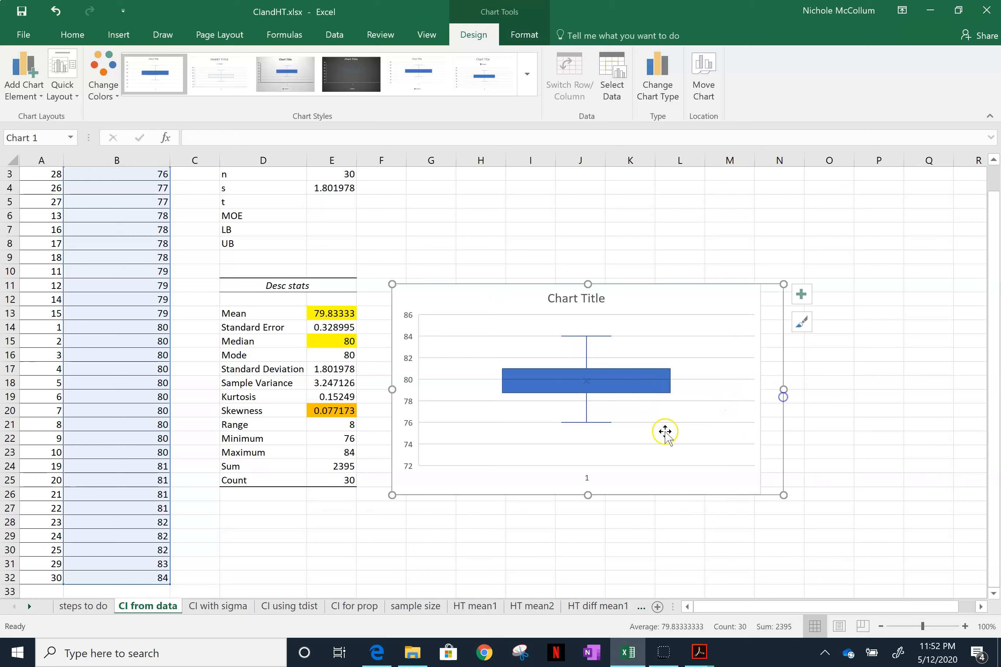
{"action": "left_click_drag", "start_coordinate": [588, 495], "coordinate": [588, 513]}
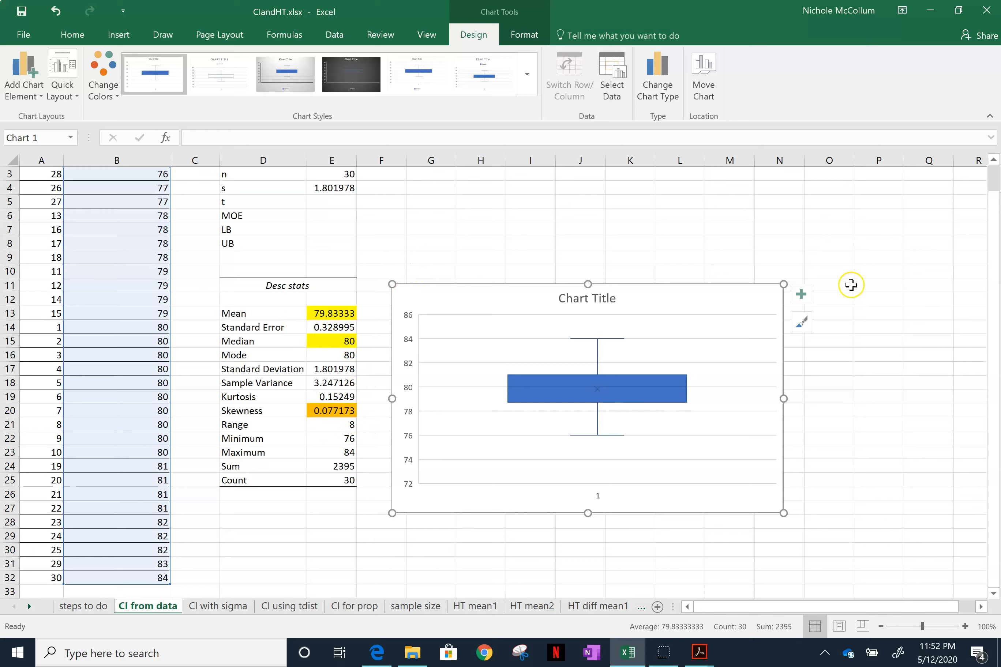
- Add data labels to the box plot and deselect the chart
{"action": "left_click", "coordinate": [801, 295]}
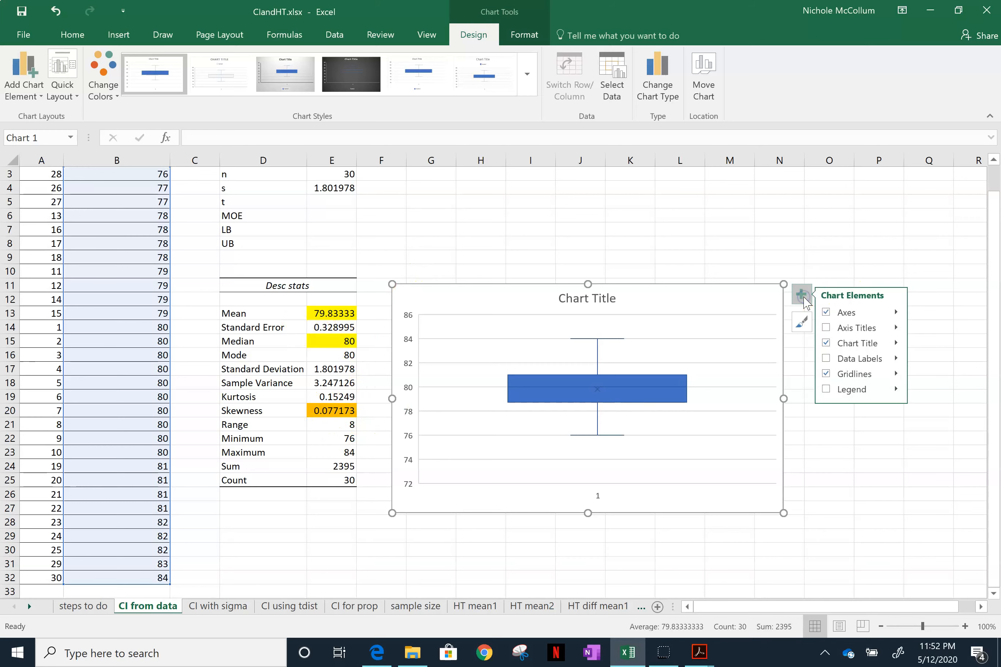
{"action": "left_click", "coordinate": [829, 358]}
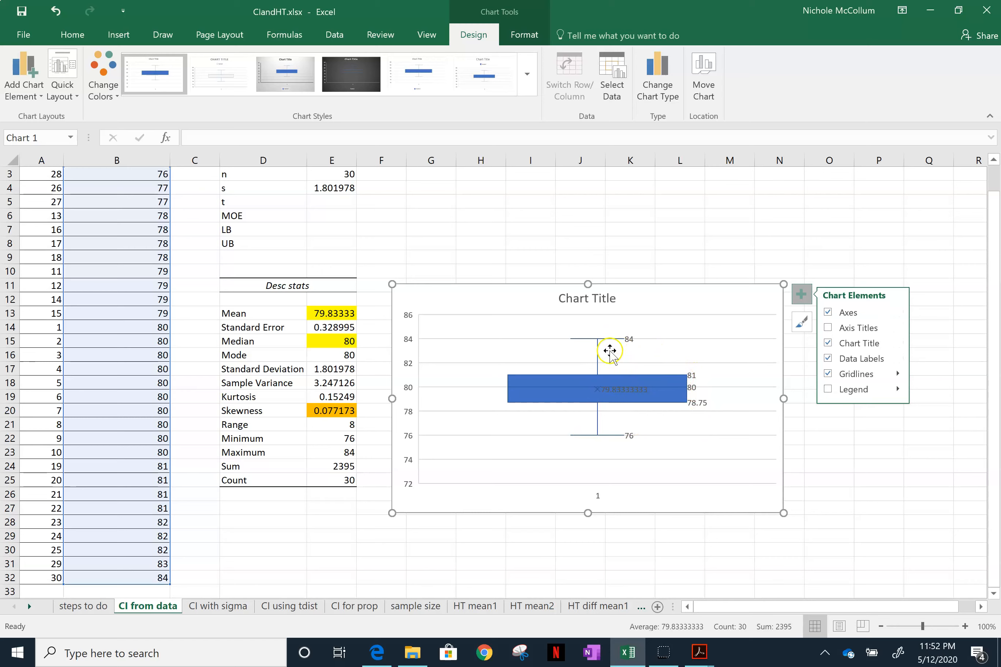
{"action": "left_click", "coordinate": [874, 254]}
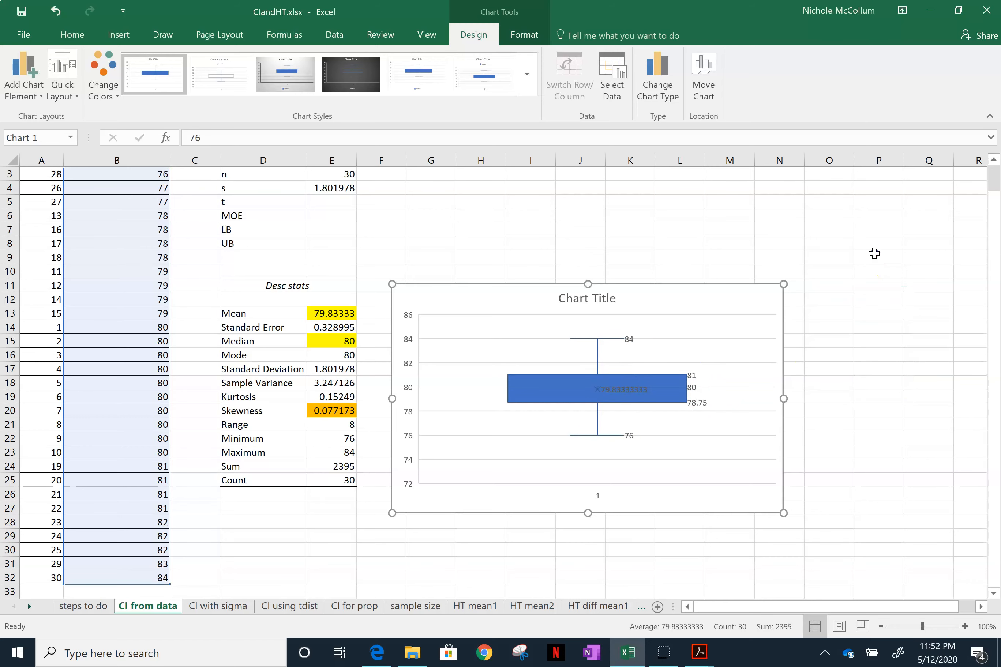
{"action": "left_click", "coordinate": [874, 253]}
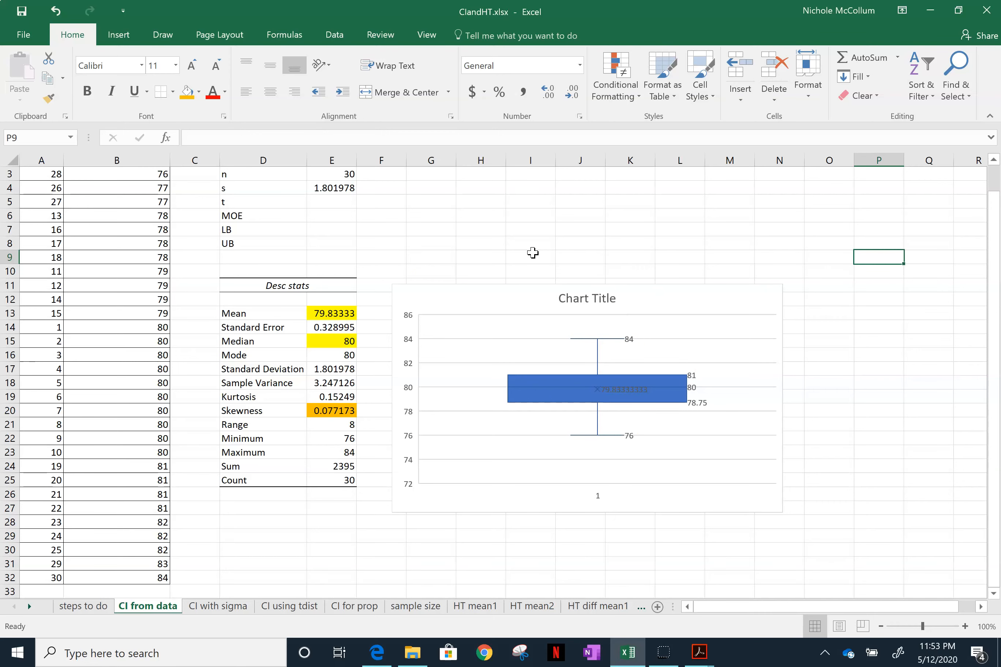
{"action": "scroll", "coordinate": [533, 253], "scroll_direction": "up", "scroll_amount": 1}
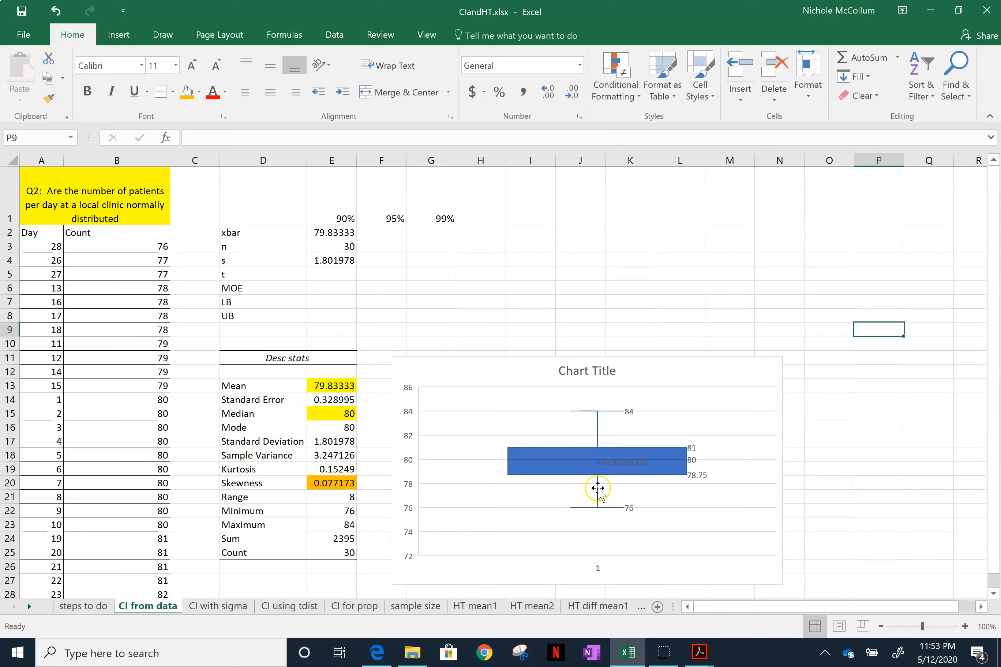
- Calculate the 90% critical t value in E5 with =T.INV(0.95,29)
{"action": "left_click", "coordinate": [330, 275]}
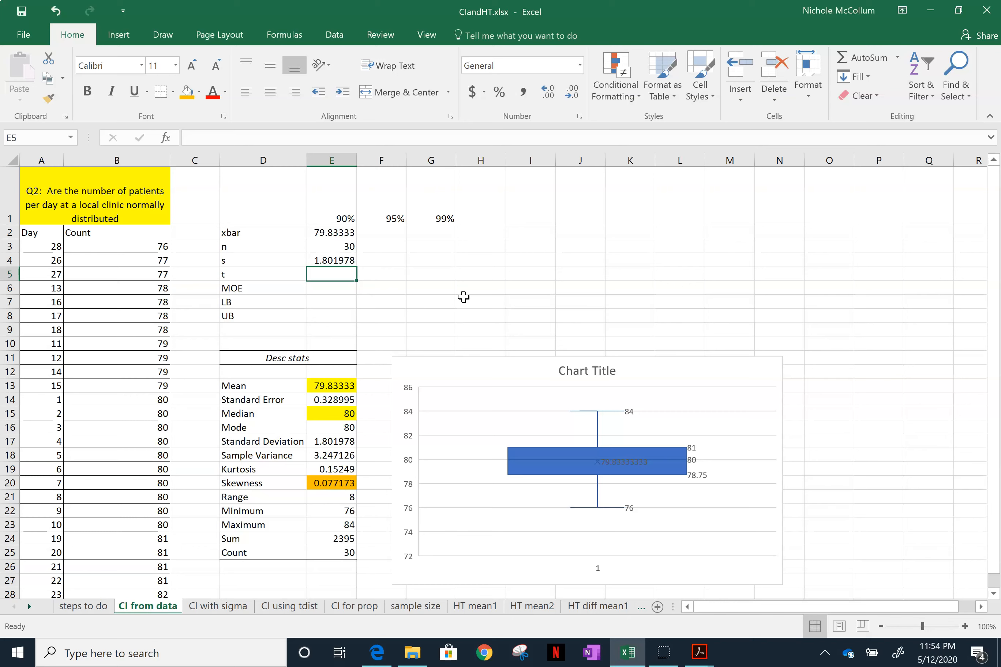
{"action": "type", "text": "="}
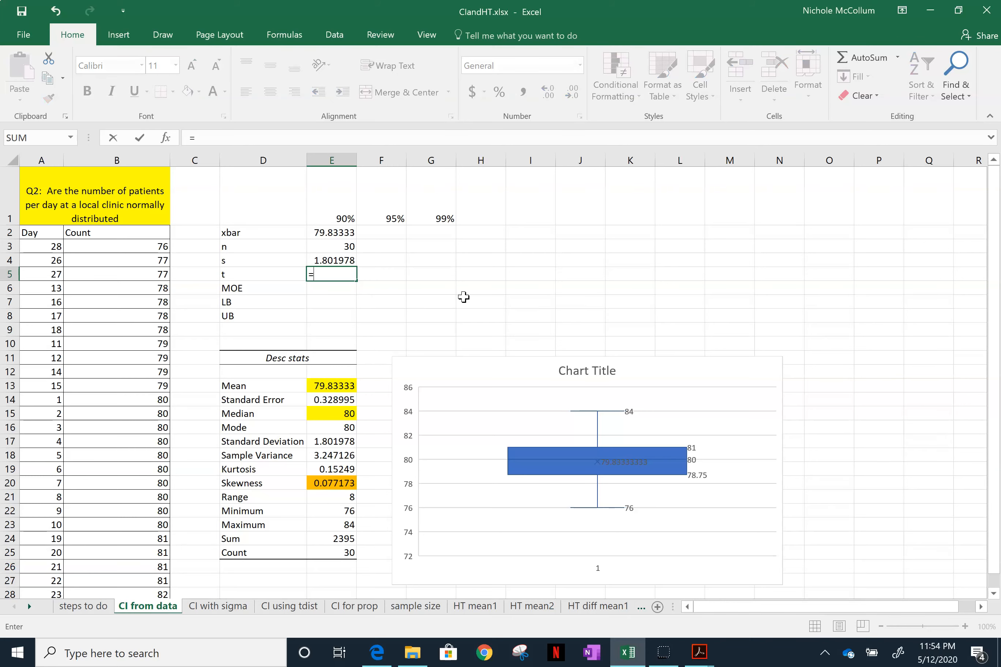
{"action": "type", "text": "."}
{"action": "key", "text": "BackSpace"}
{"action": "type", "text": "t.inv("}
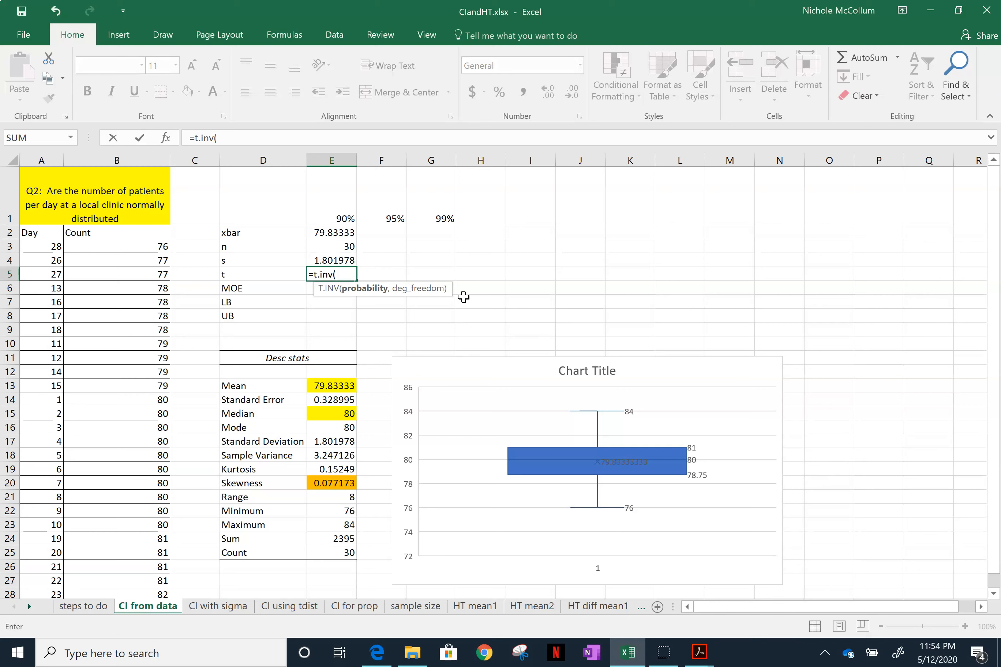
{"action": "type", "text": ".95,"}
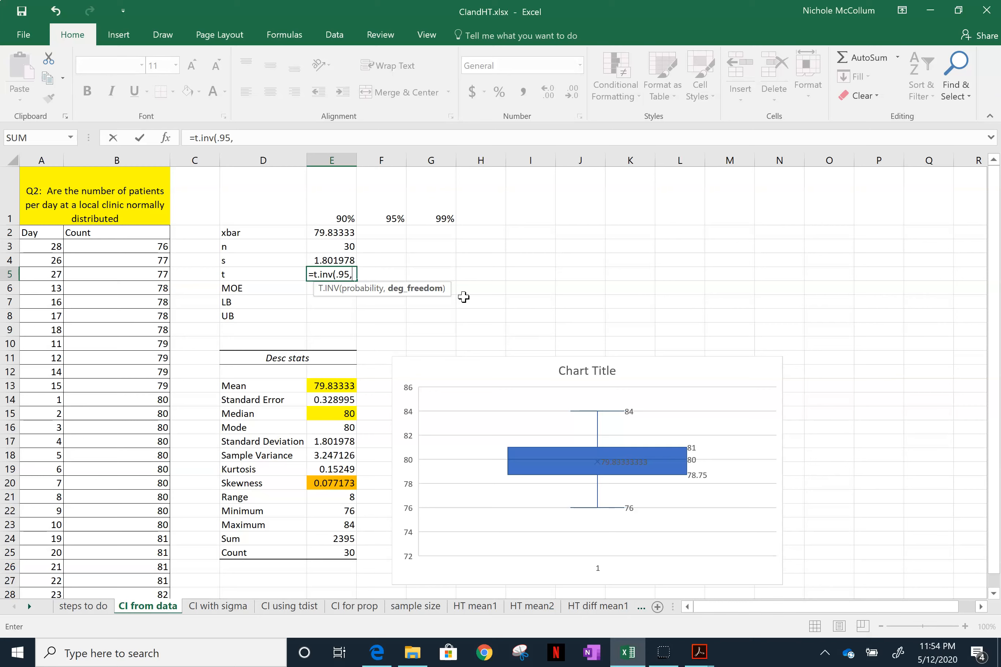
{"action": "type", "text": "29)"}
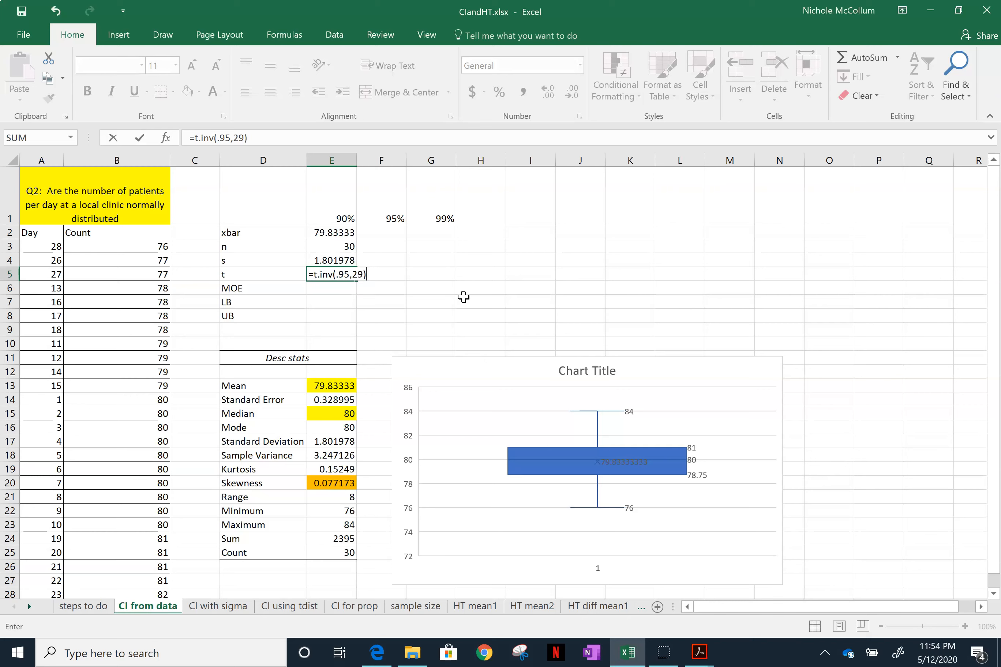
{"action": "key", "text": "Return"}
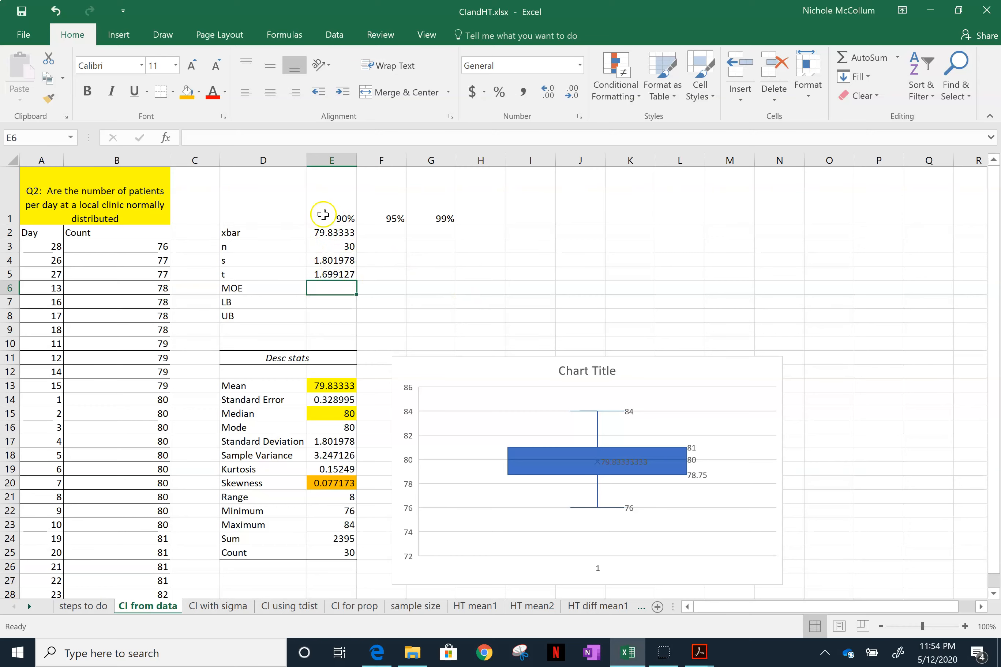
- Review the confidence interval formula for a mean with unknown population standard deviation in fsheet2020.pdf, and return to the Excel workbook
{"action": "mouse_move", "coordinate": [699, 653]}
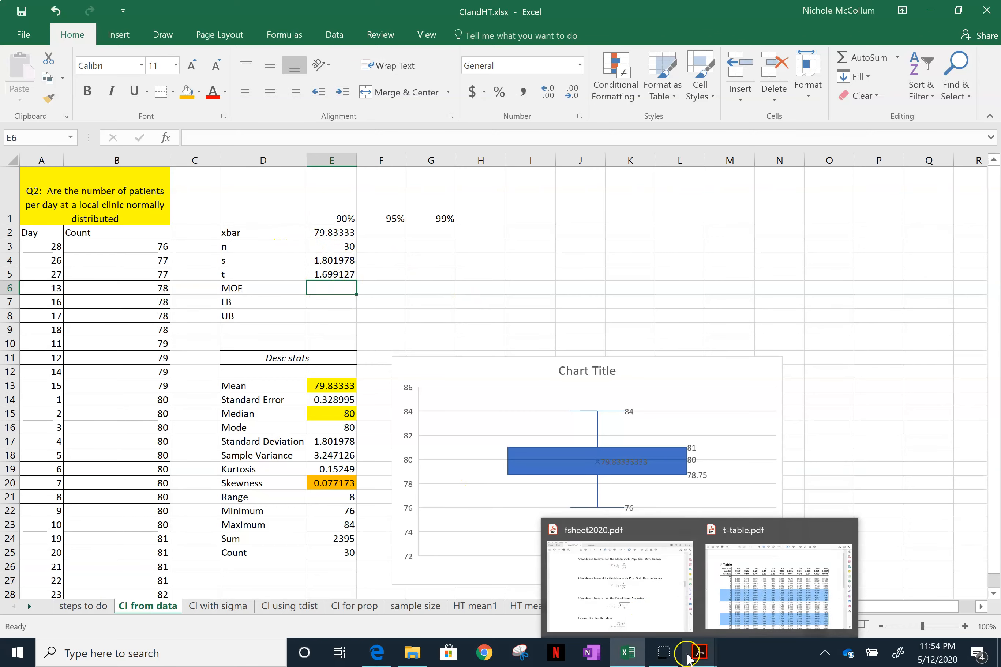
{"action": "left_click", "coordinate": [629, 595]}
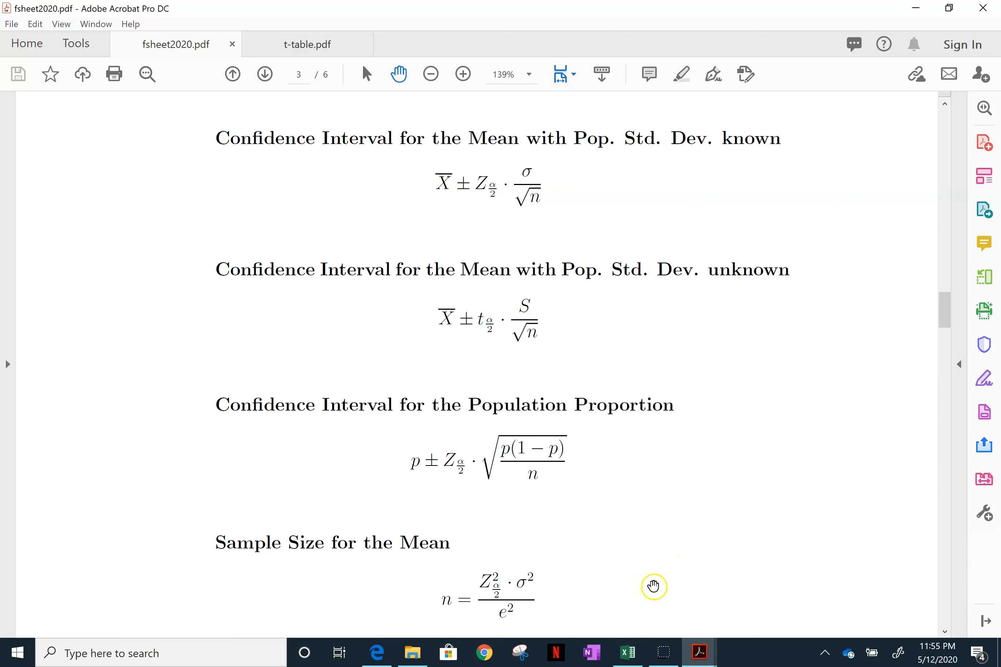
{"action": "mouse_move", "coordinate": [633, 663]}
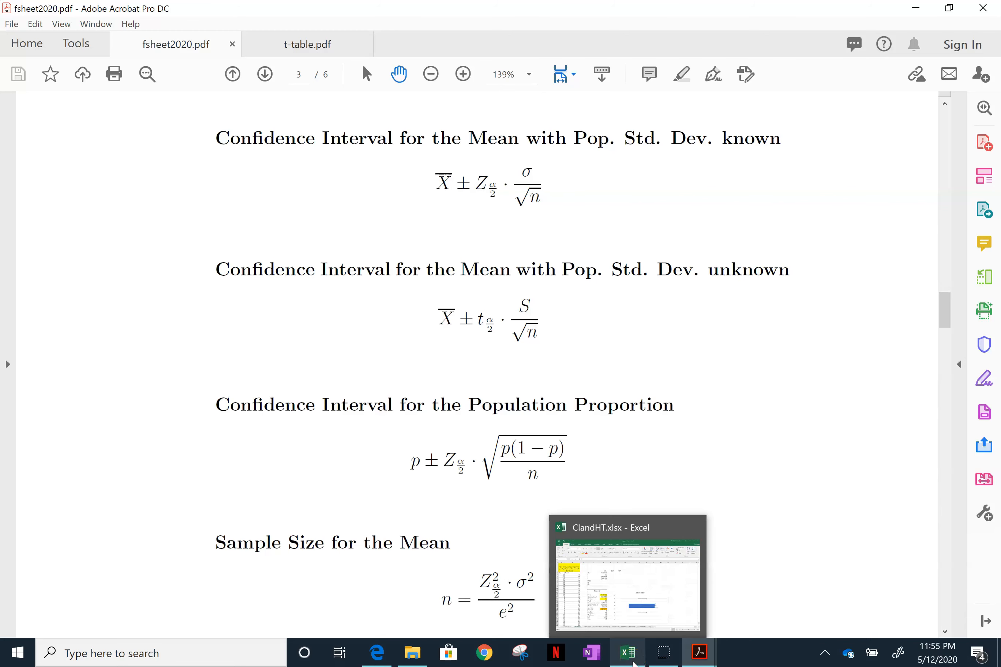
{"action": "left_click", "coordinate": [637, 664]}
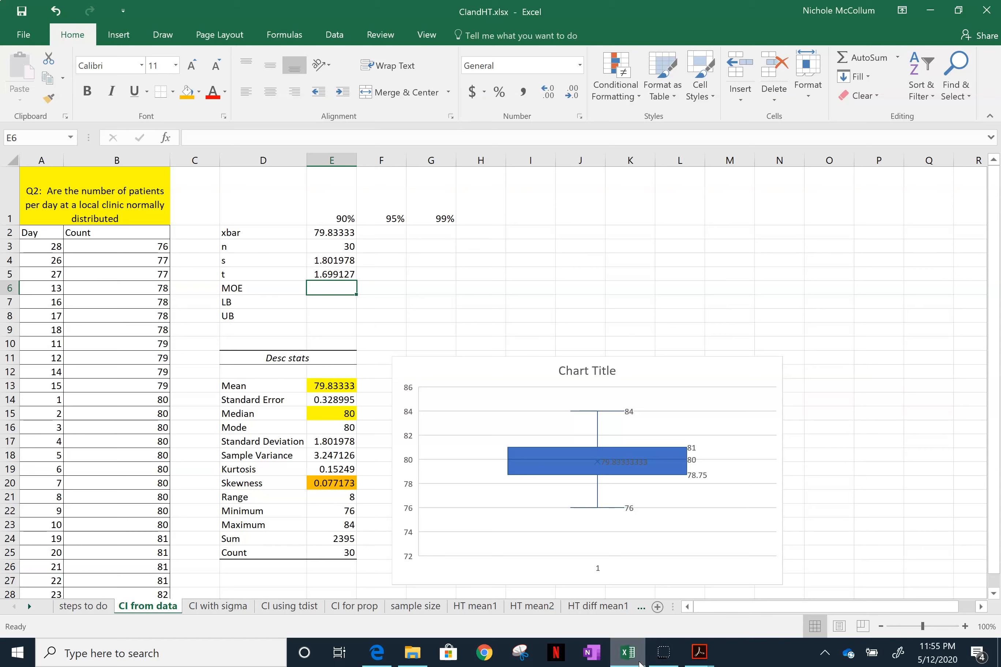
- Look up the 90% confidence t value for 29 degrees of freedom in t-table.pdf and compare it with E5 in Excel
{"action": "mouse_move", "coordinate": [699, 652]}
{"action": "left_click", "coordinate": [749, 611]}
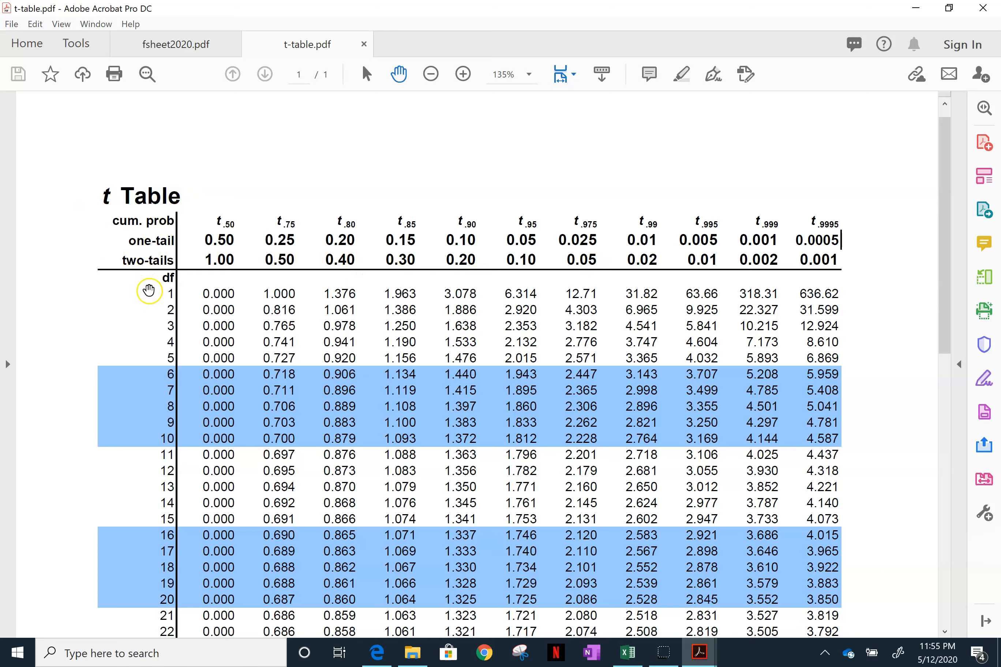
{"action": "scroll", "coordinate": [158, 290], "scroll_direction": "down", "scroll_amount": 3}
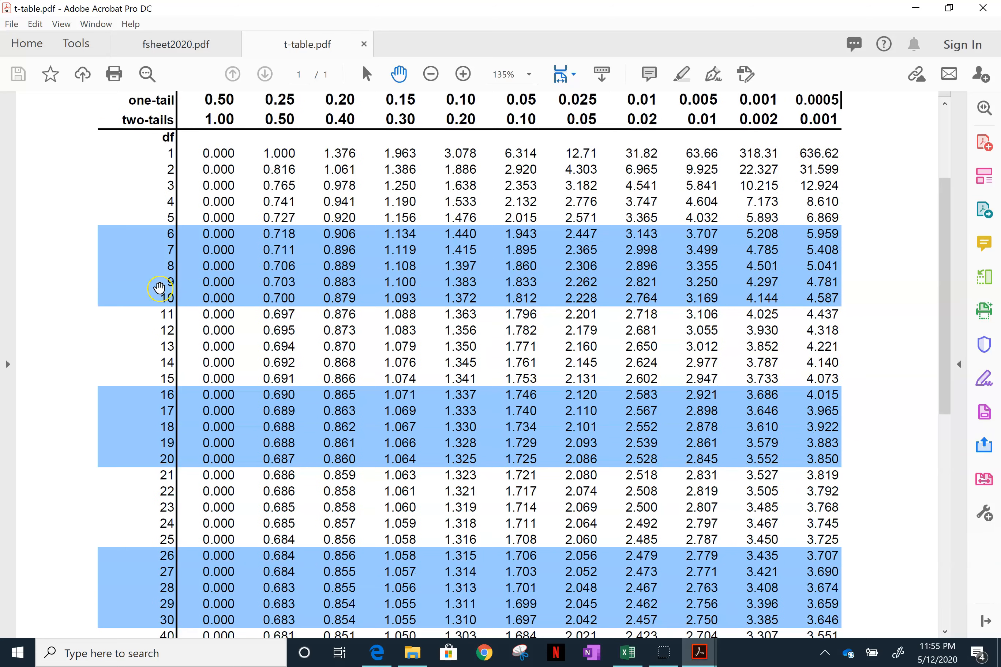
{"action": "scroll", "coordinate": [159, 287], "scroll_direction": "down", "scroll_amount": 4}
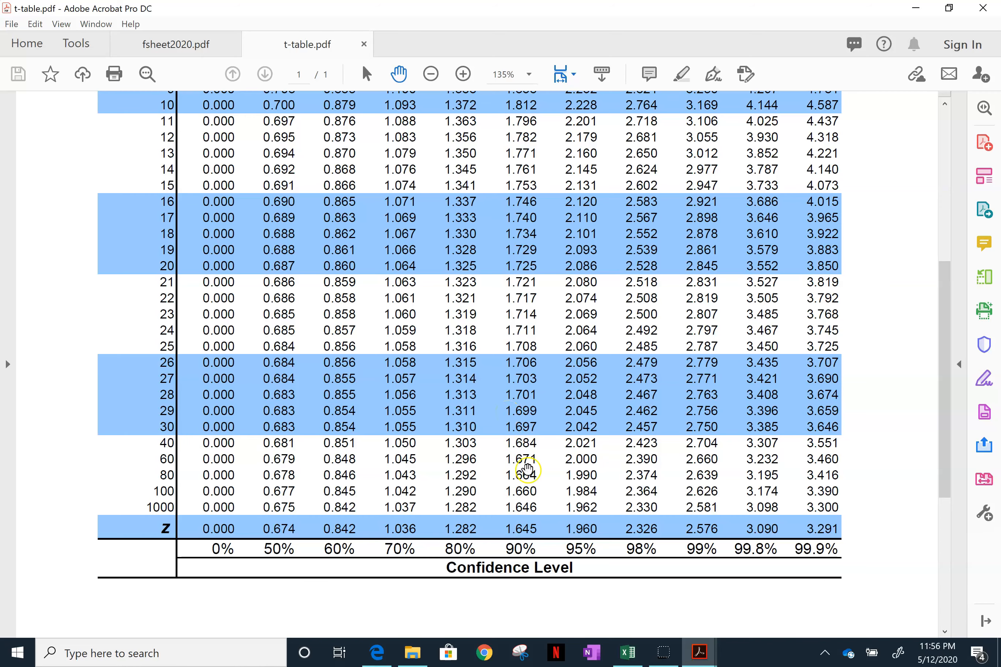
{"action": "left_click", "coordinate": [628, 653]}
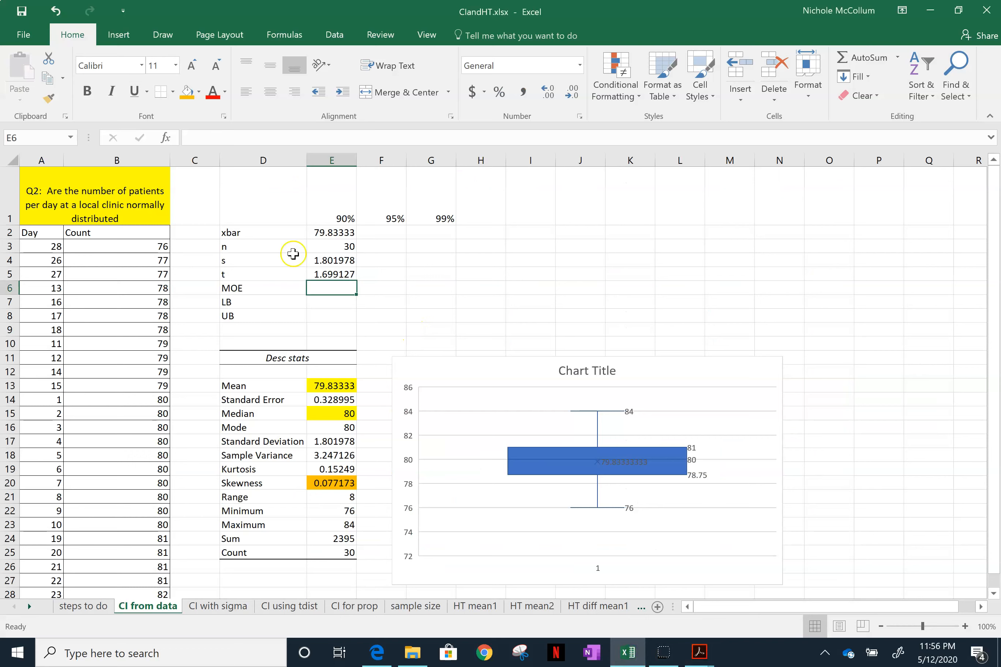
{"action": "left_click", "coordinate": [317, 274]}
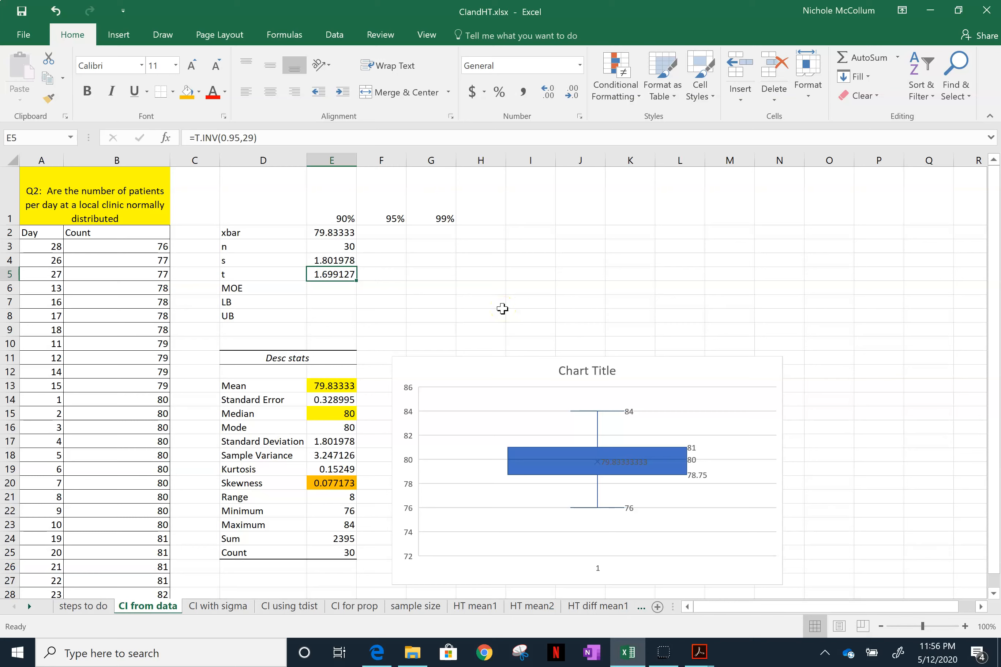
- Calculate the 90% margin of error in E6 with =E5*E4/SQRT(E3)
{"action": "key", "text": "Down"}
{"action": "type", "text": "="}
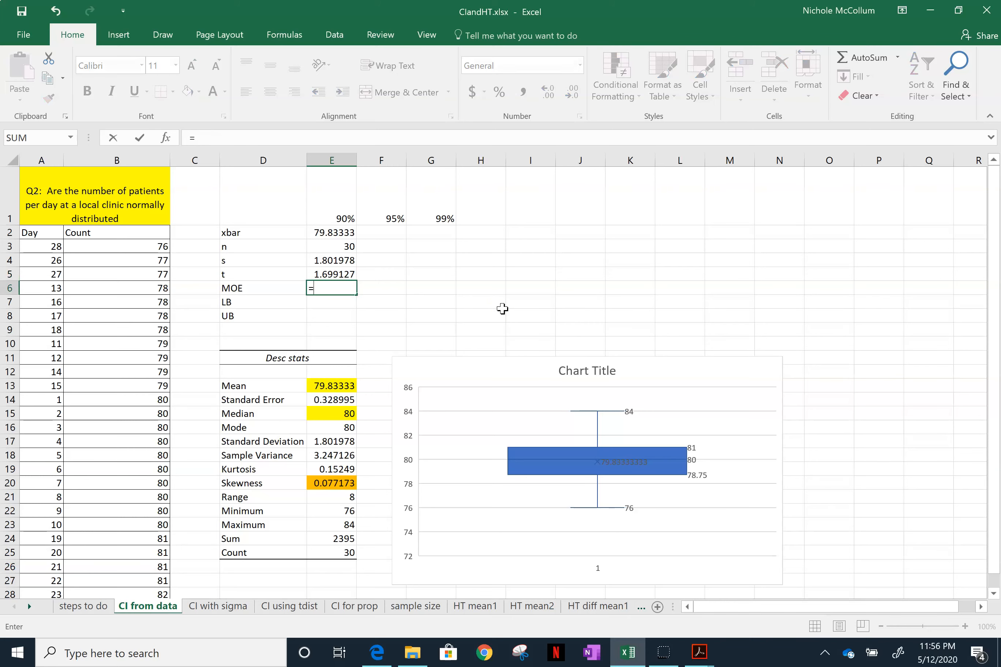
{"action": "left_click", "coordinate": [330, 272]}
{"action": "type", "text": "*"}
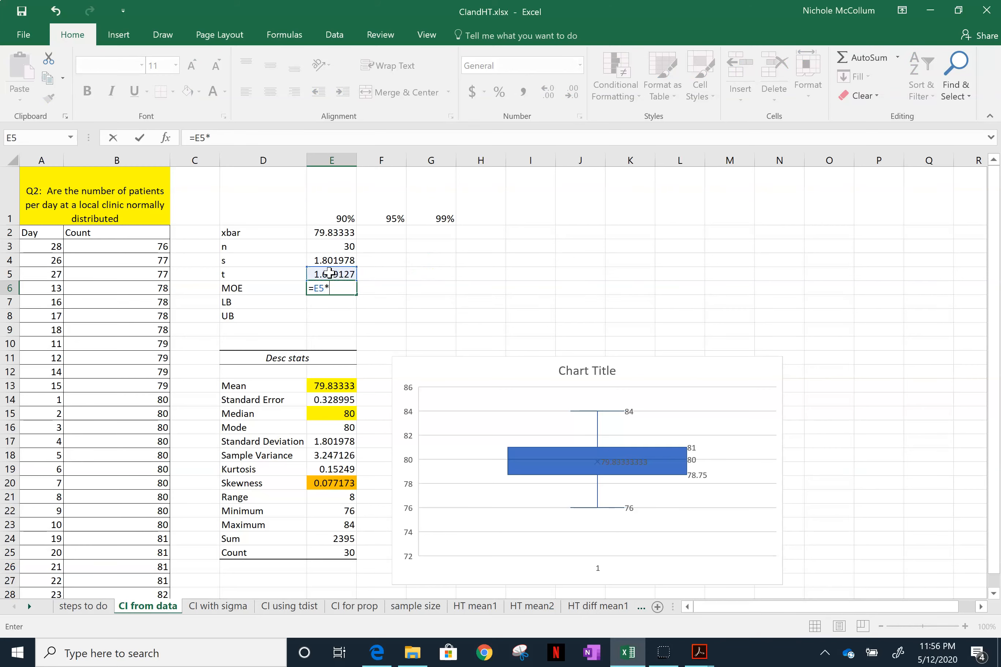
{"action": "left_click", "coordinate": [322, 258]}
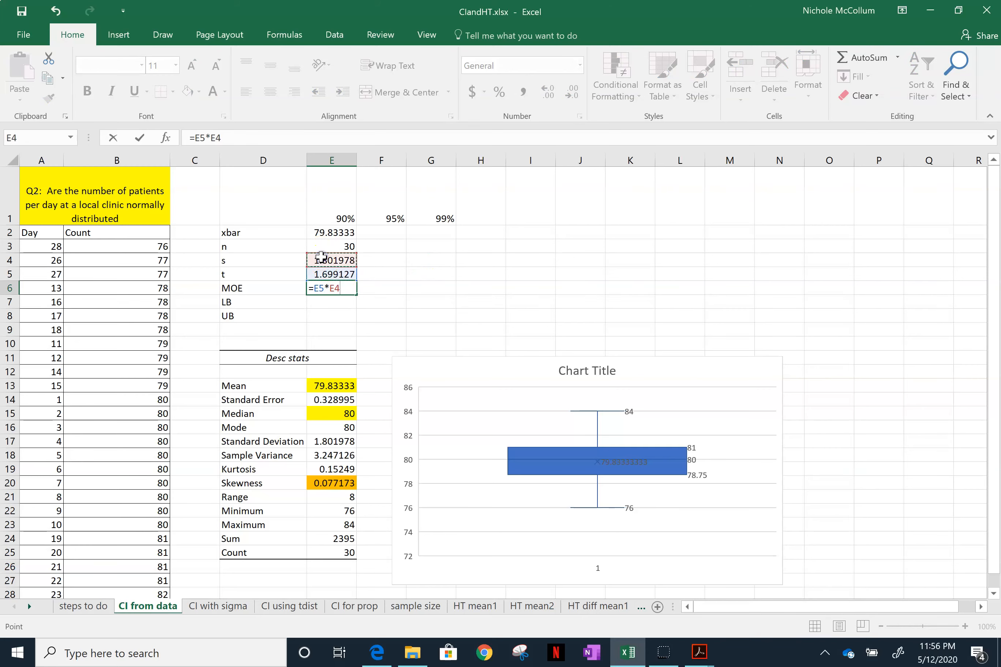
{"action": "type", "text": "/sq"}
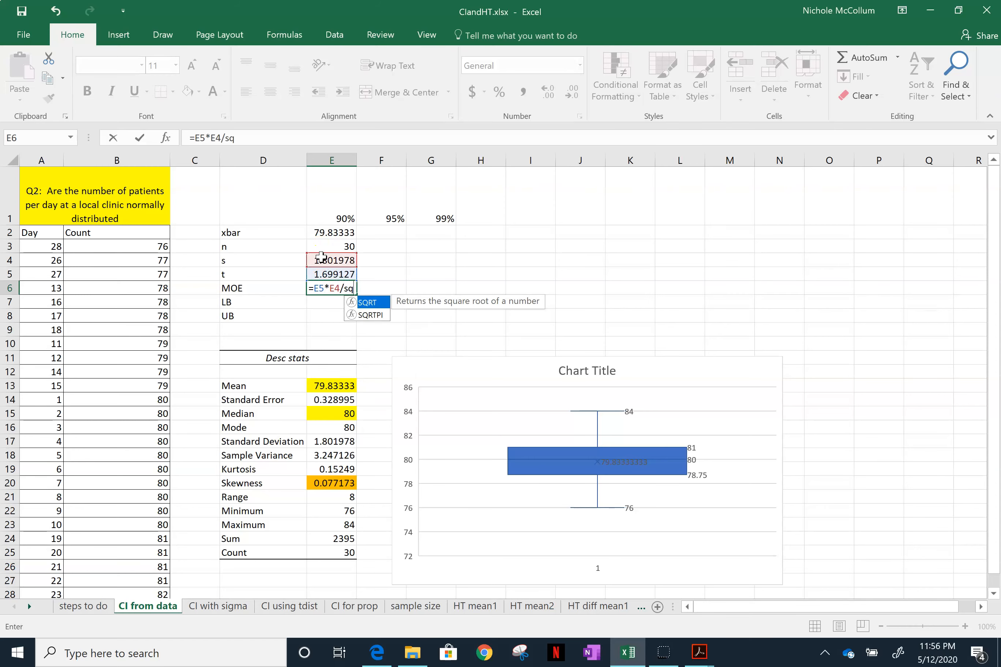
{"action": "type", "text": "rt("}
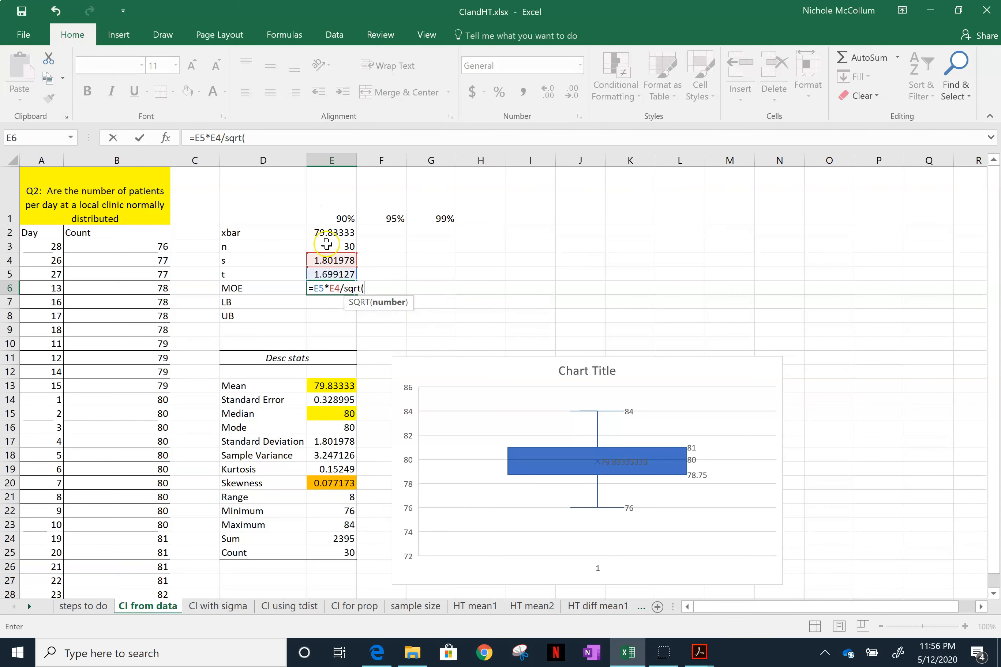
{"action": "left_click", "coordinate": [328, 246]}
{"action": "type", "text": ")"}
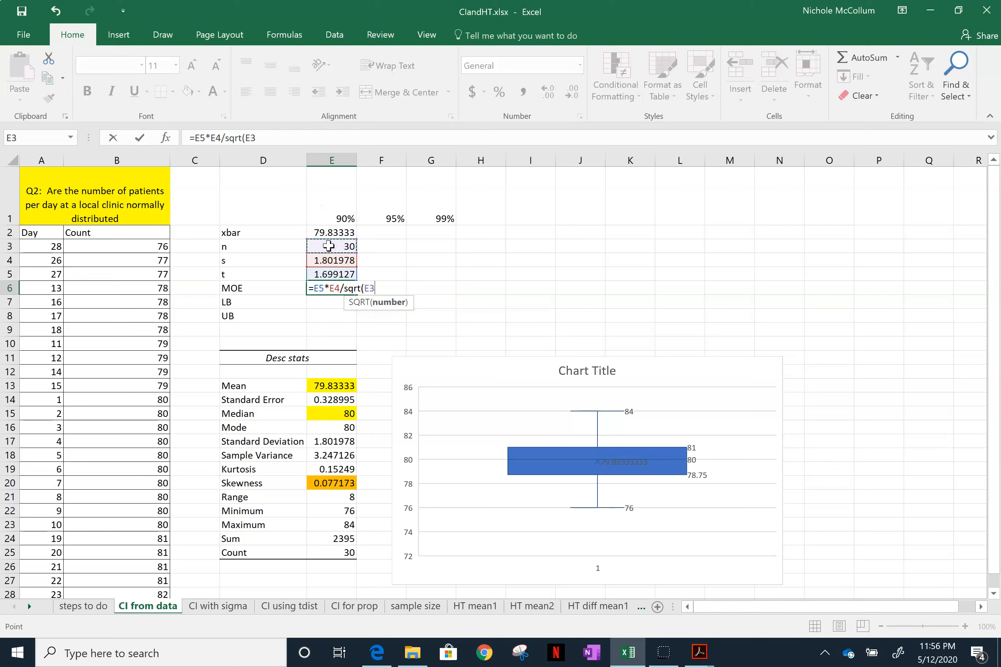
{"action": "key", "text": "Return"}
{"action": "key", "text": "Up"}
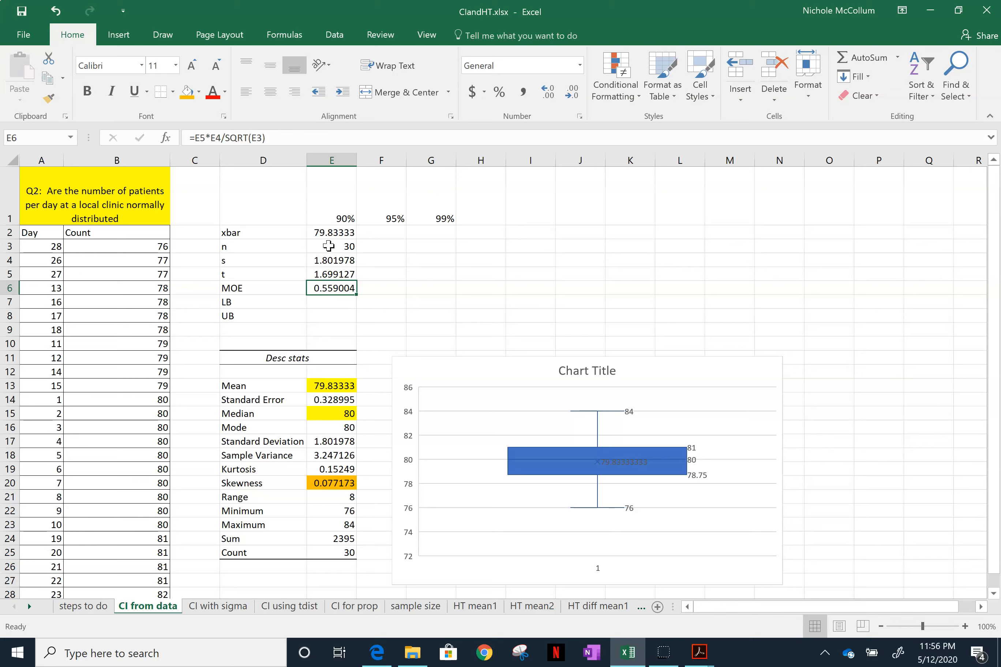
- Calculate the lower bound of the 90% interval in E7 with =E2-E6
{"action": "key", "text": "Return"}
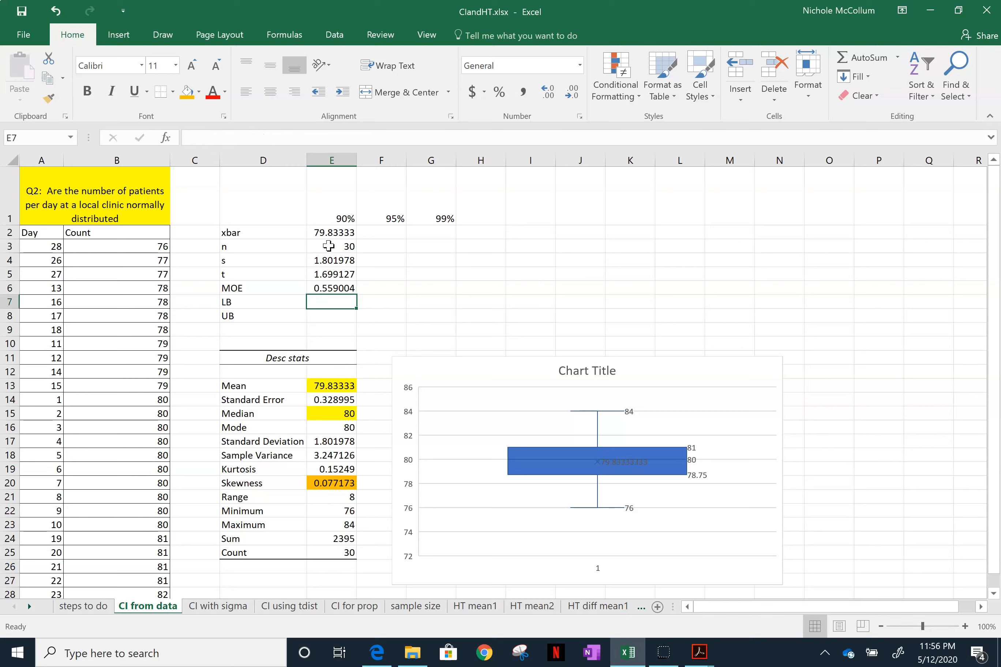
{"action": "type", "text": "="}
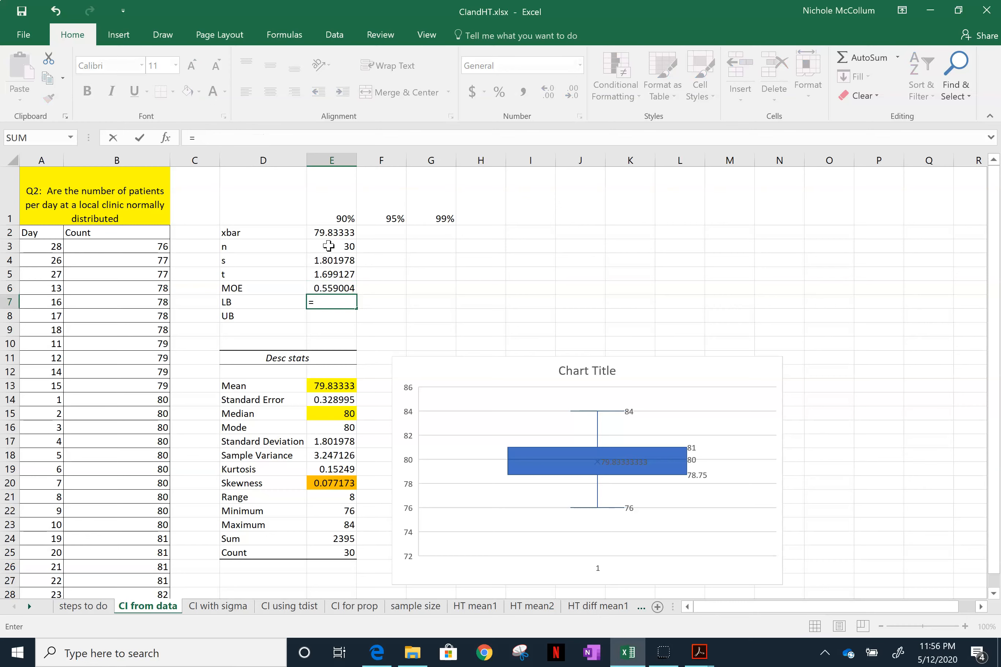
{"action": "left_click", "coordinate": [317, 233]}
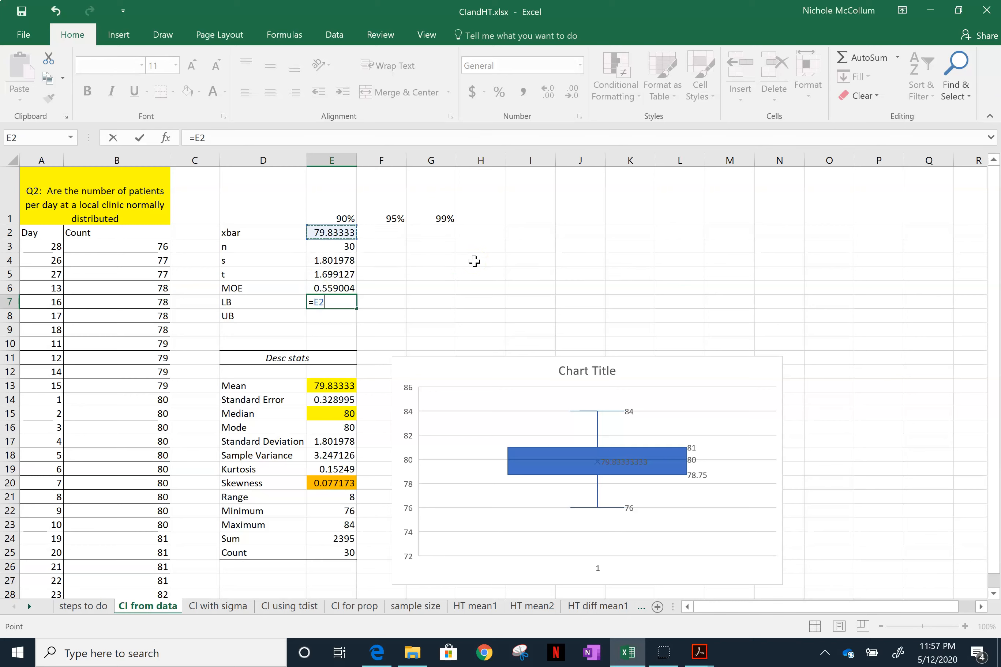
{"action": "type", "text": "-"}
{"action": "left_click", "coordinate": [342, 286]}
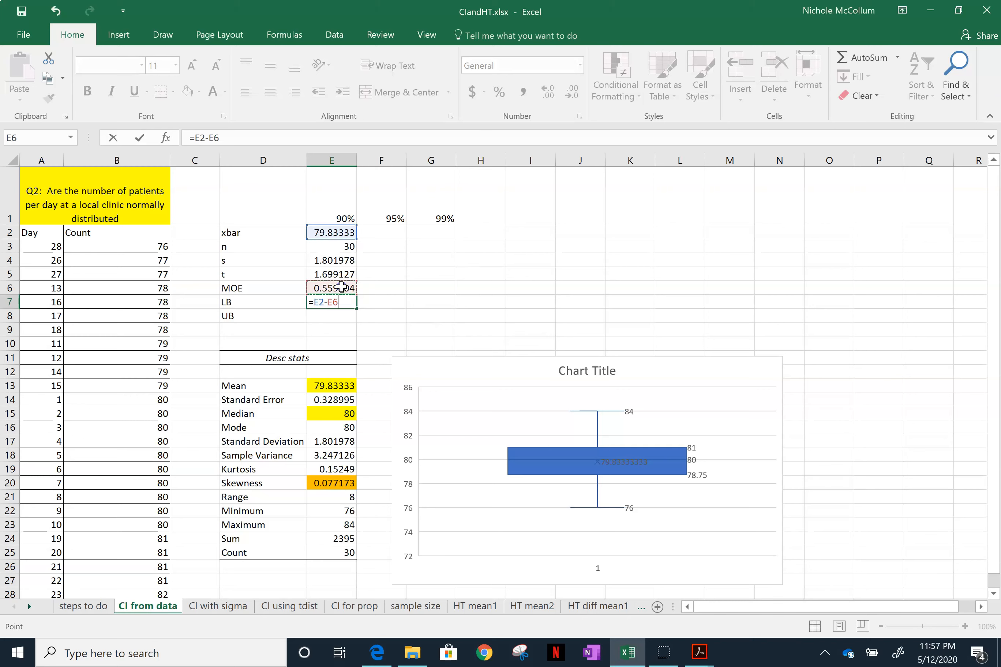
{"action": "key", "text": "Return"}
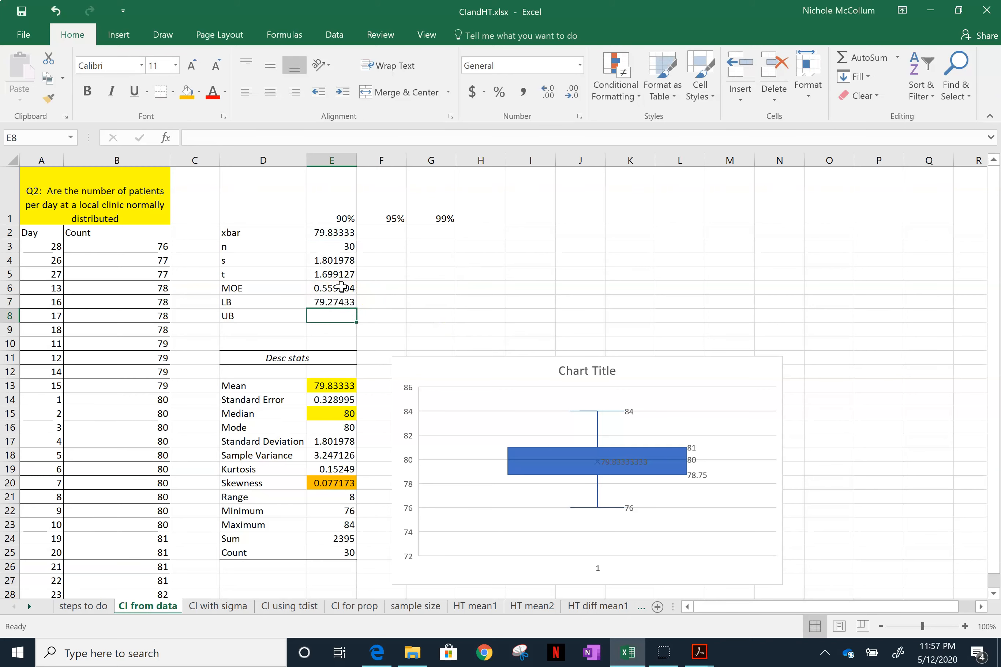
- Calculate the upper bound of the 90% interval in E8 with =E2+E6
{"action": "type", "text": "="}
{"action": "left_click", "coordinate": [337, 232]}
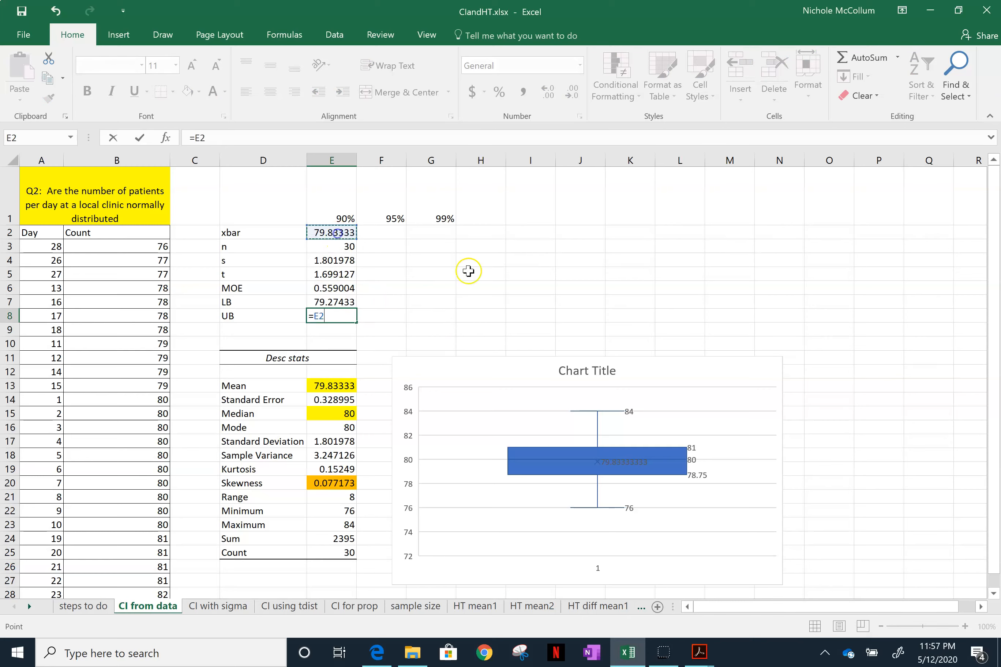
{"action": "type", "text": "+"}
{"action": "left_click", "coordinate": [333, 285]}
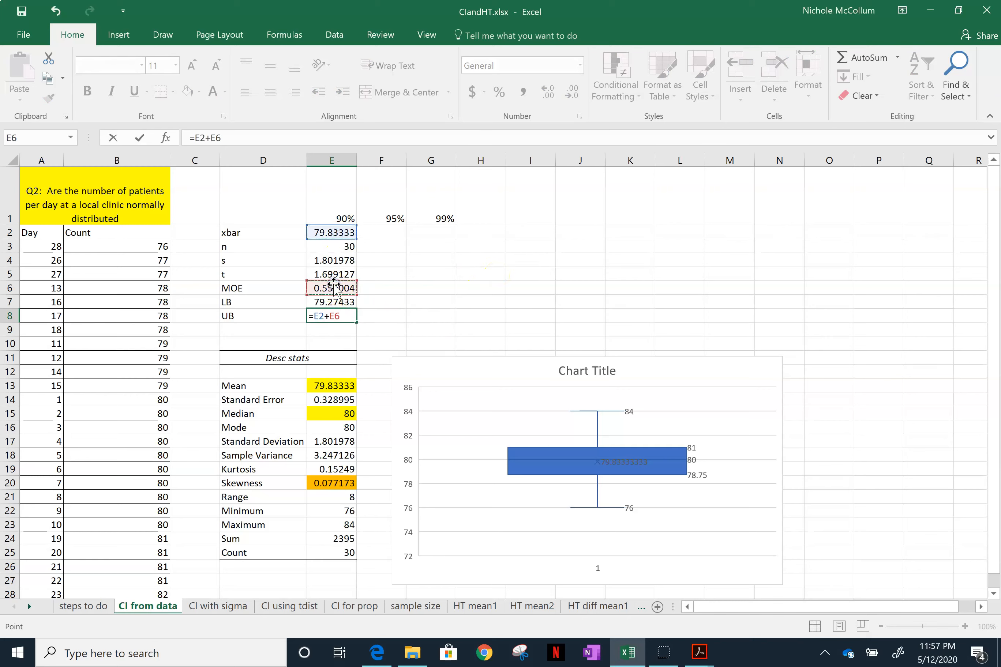
{"action": "key", "text": "Return"}
- Review the margin of error, lower bound and upper bound of the 90% interval in E6:E8
{"action": "key", "text": "Up"}
{"action": "key", "text": "Up"}
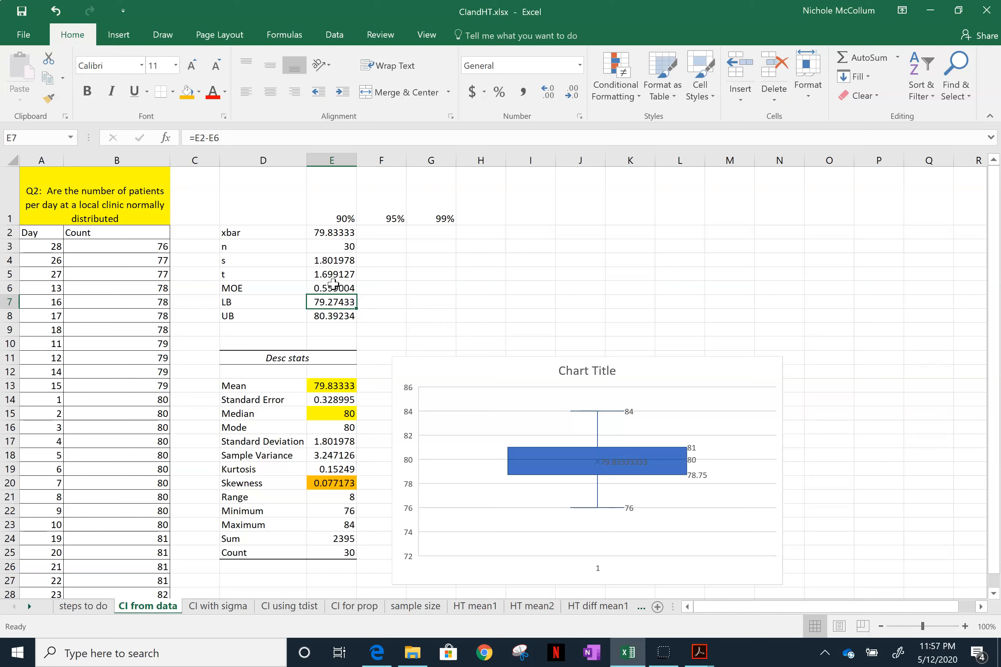
{"action": "key", "text": "Down"}
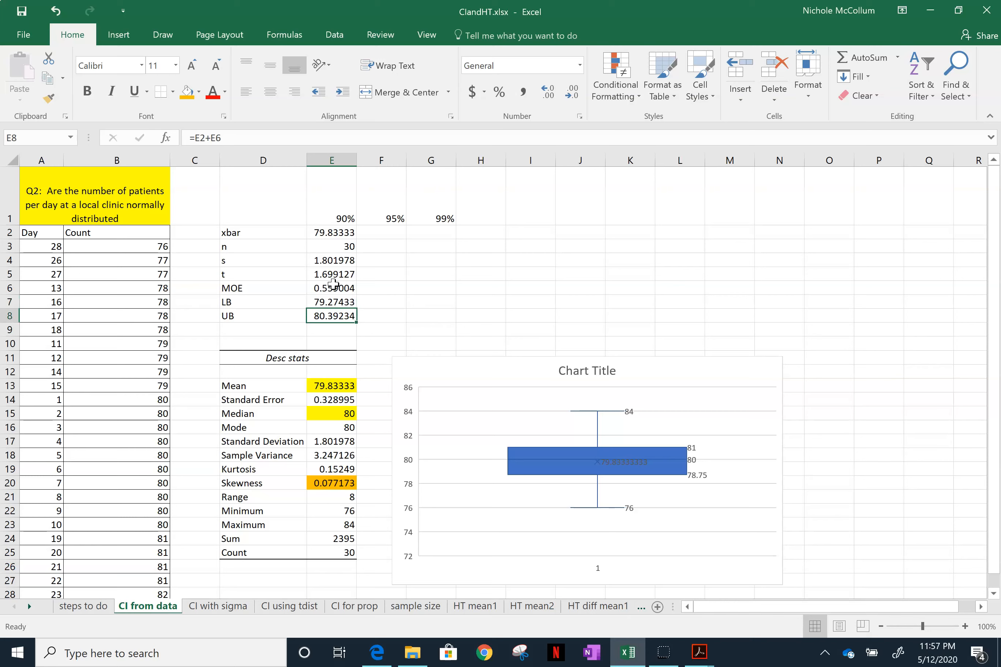
{"action": "key", "text": "Up"}
{"action": "key", "text": "Down"}
{"action": "key", "text": "Up"}
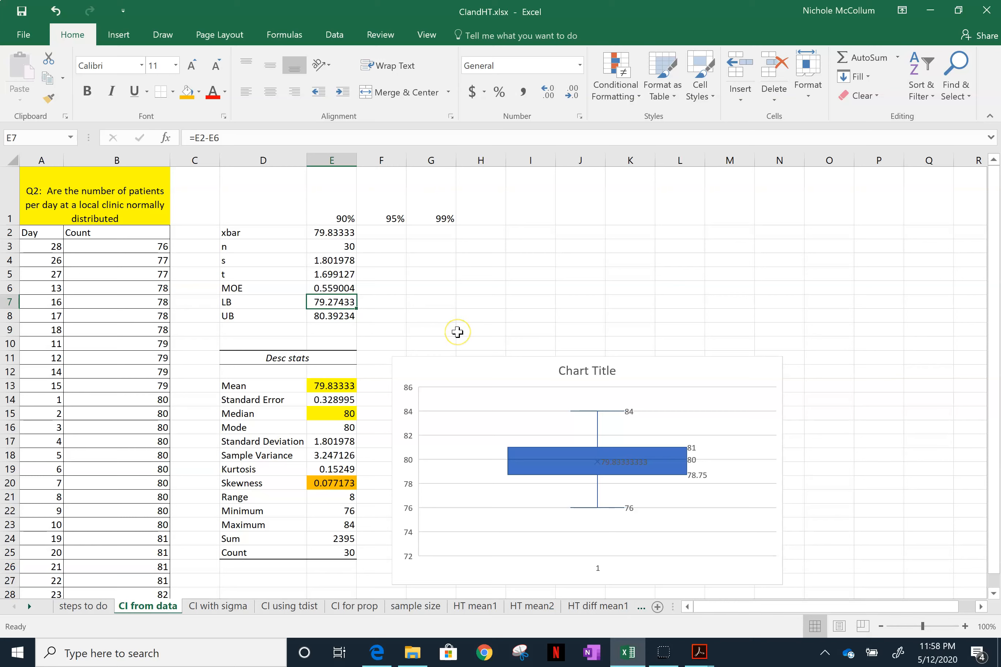
{"action": "key", "text": "Up"}
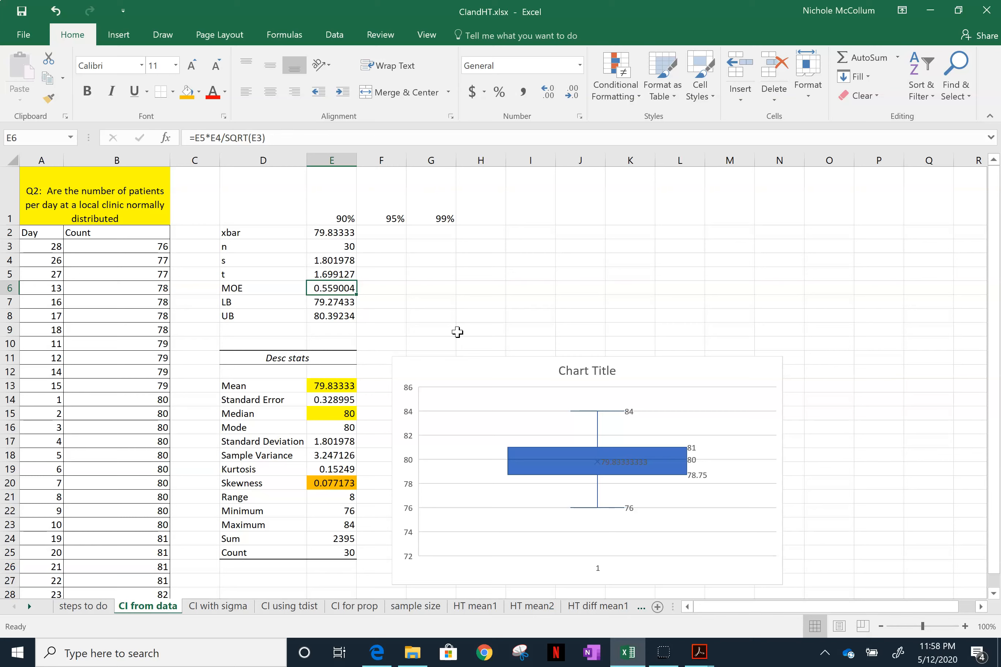
{"action": "key", "text": "Down"}
{"action": "key", "text": "Down"}
{"action": "key", "text": "Up"}
{"action": "key", "text": "Down"}
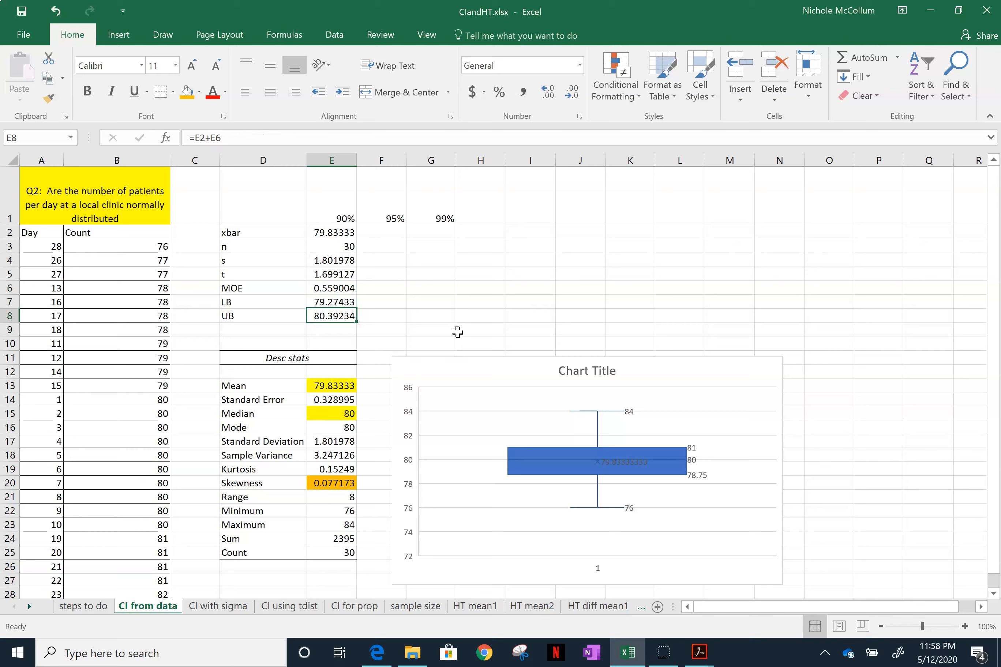
{"action": "key", "text": "Up"}
- Examine the lower and upper bounds of the 90% confidence interval and their formulas in E7 and E8
{"action": "key", "text": "Down"}
{"action": "key", "text": "Up"}
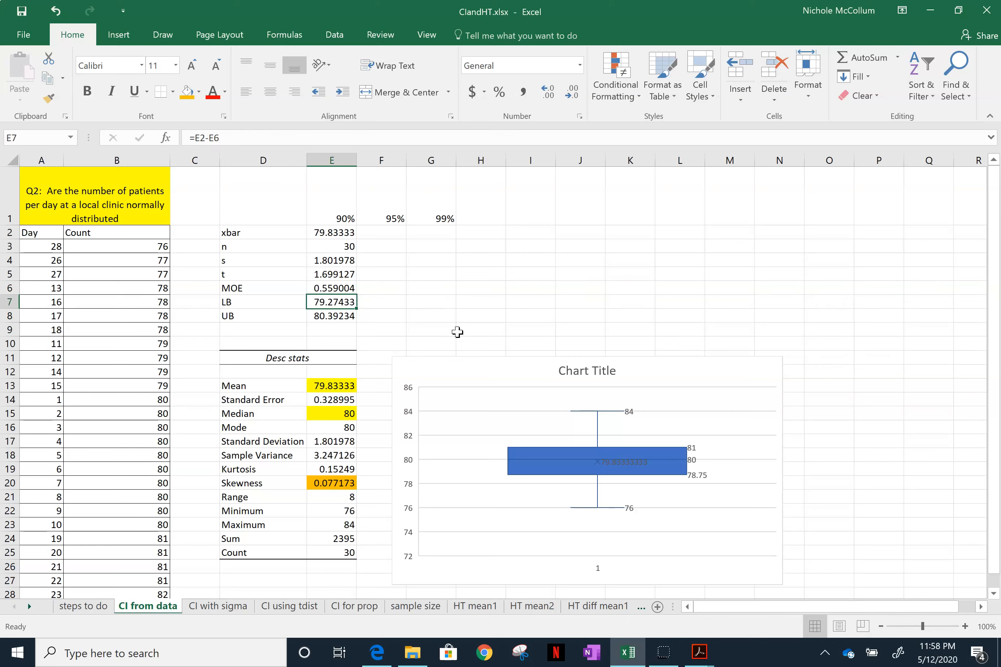
{"action": "key", "text": "Down"}
{"action": "key", "text": "Up"}
{"action": "key", "text": "Down"}
{"action": "key", "text": "Up"}
{"action": "key", "text": "Down"}
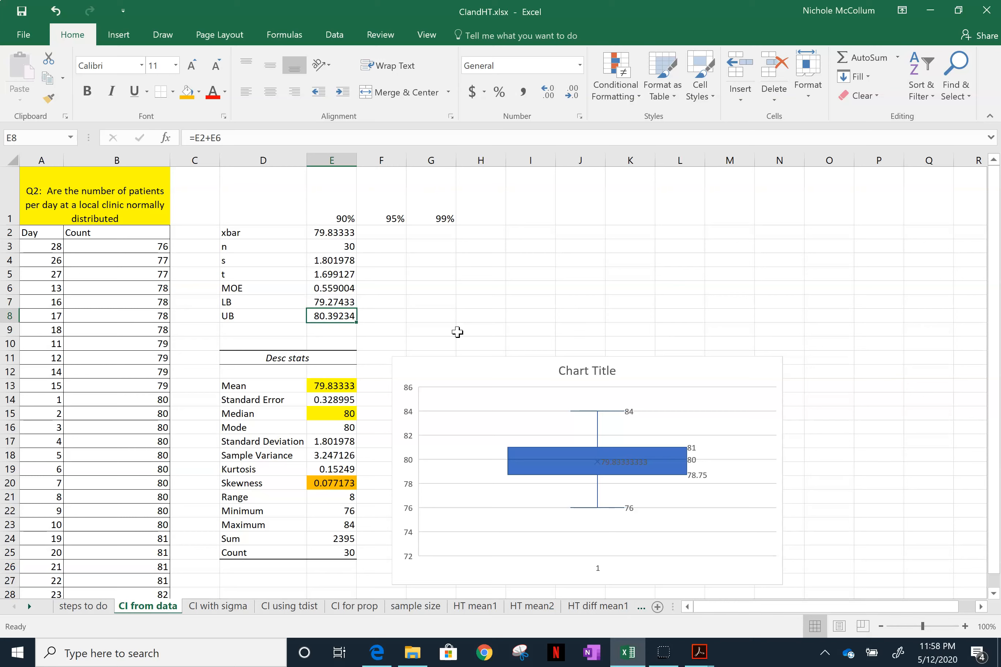
{"action": "key", "text": "Up"}
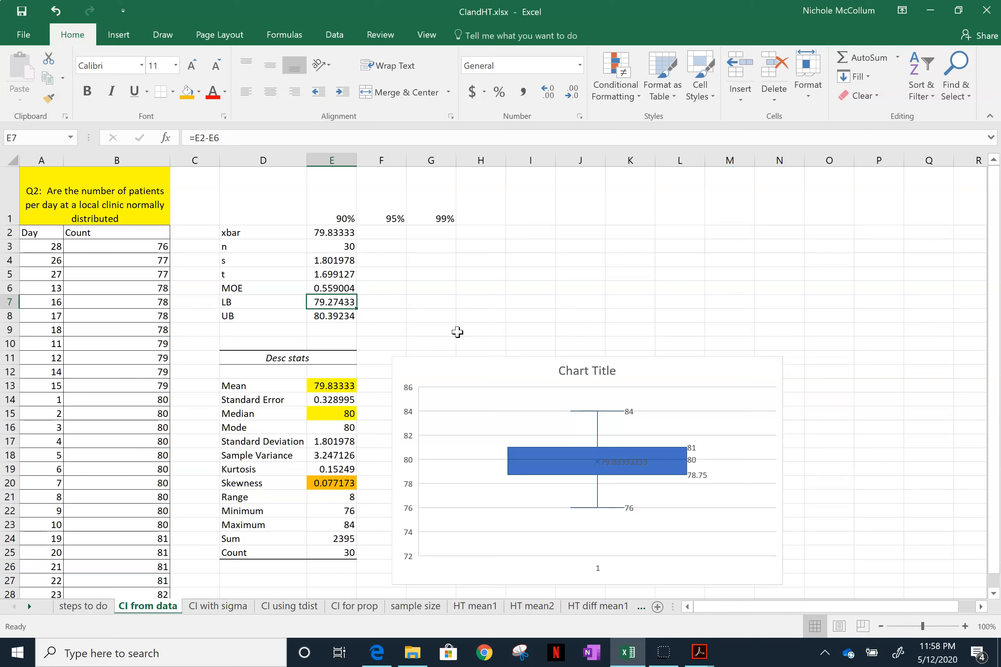
{"action": "key", "text": "Down"}
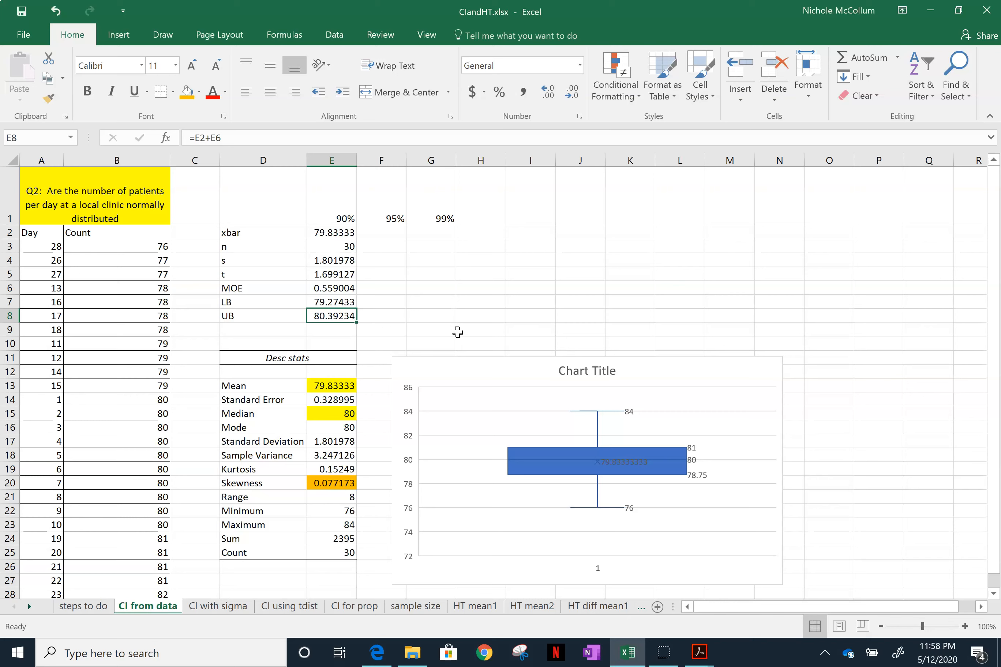
{"action": "key", "text": "Up"}
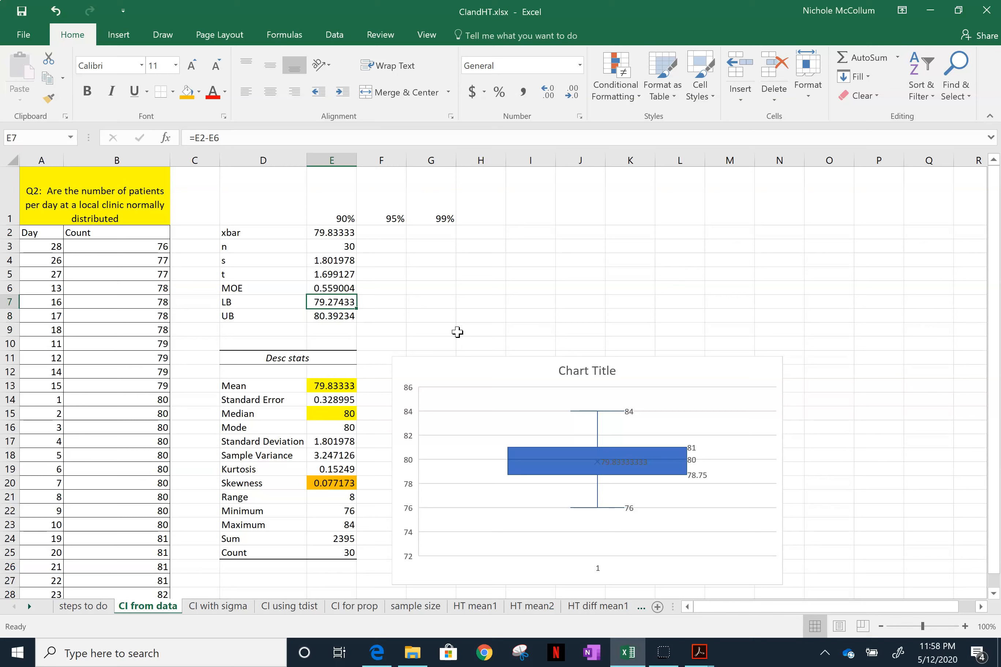
{"action": "key", "text": "Right"}
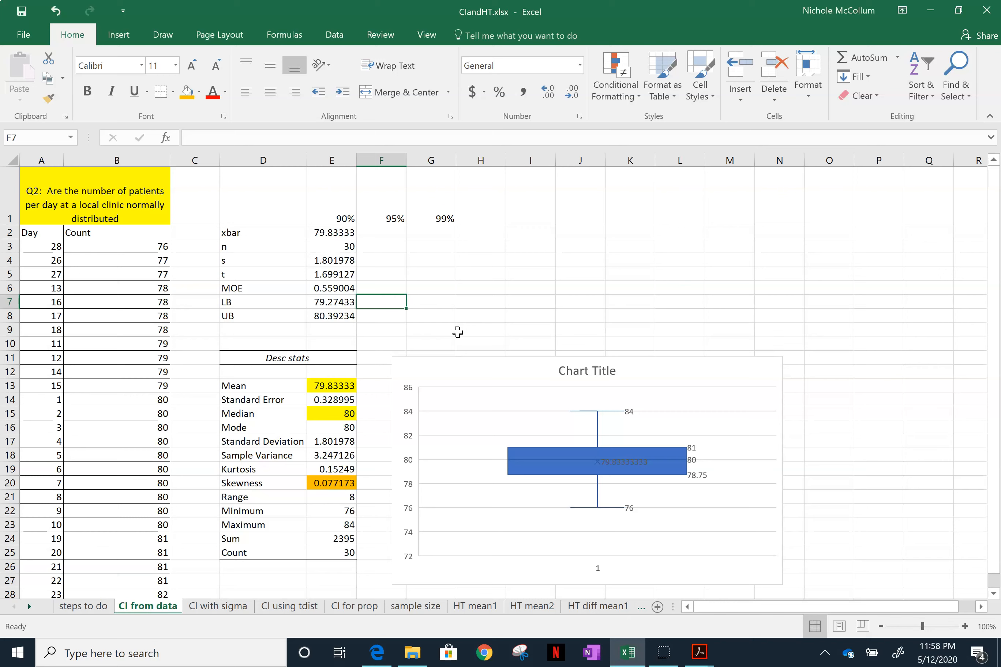
{"action": "key", "text": "Left"}
{"action": "key", "text": "Down"}
{"action": "key", "text": "Up"}
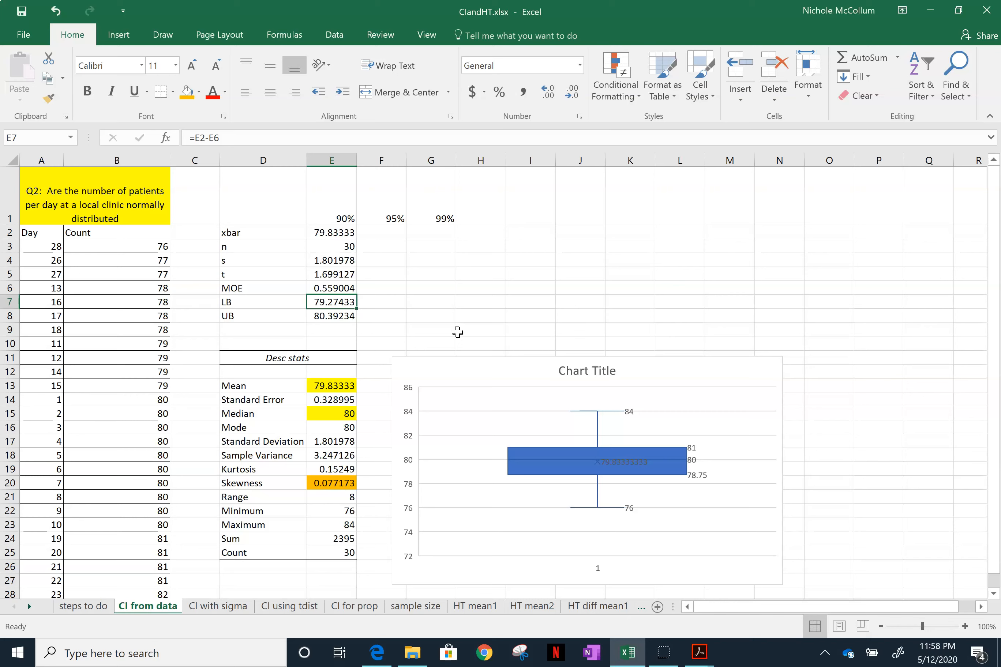
{"action": "key", "text": "Down"}
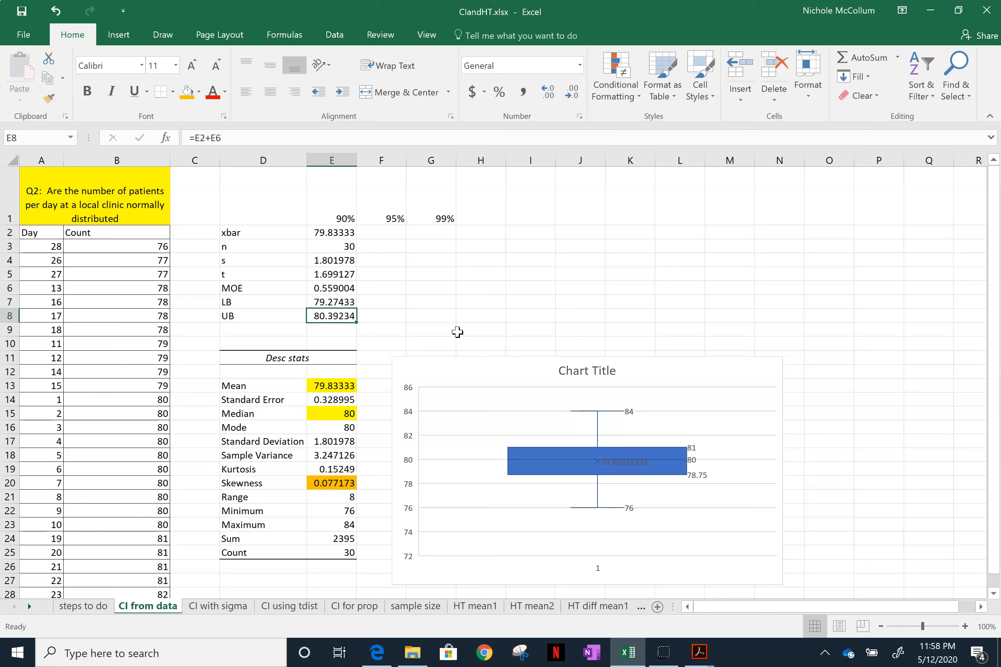
{"action": "key", "text": "Up"}
{"action": "key", "text": "Right"}
{"action": "key", "text": "Right"}
{"action": "key", "text": "Left"}
{"action": "key", "text": "Left"}
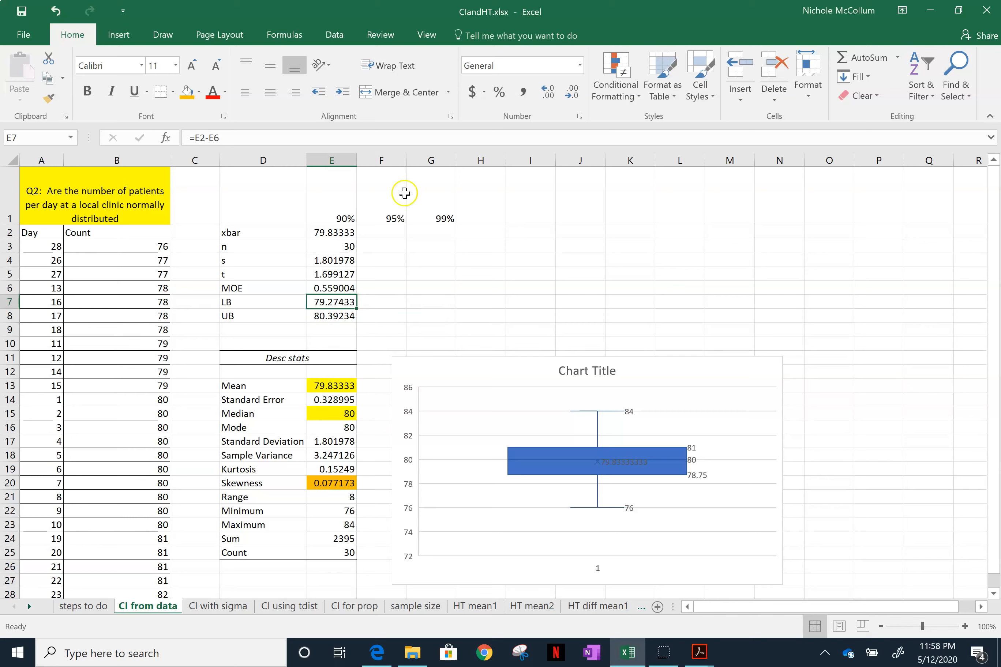
- Fill in the sample mean for the 95% interval in F2 with =E13
{"action": "left_click", "coordinate": [337, 231]}
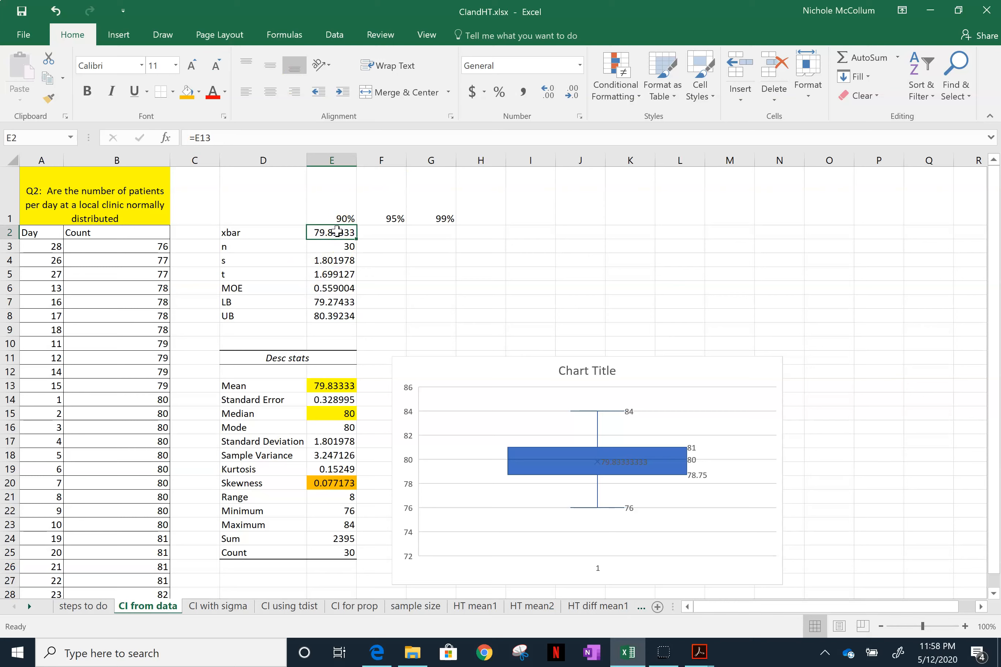
{"action": "left_click", "coordinate": [384, 231]}
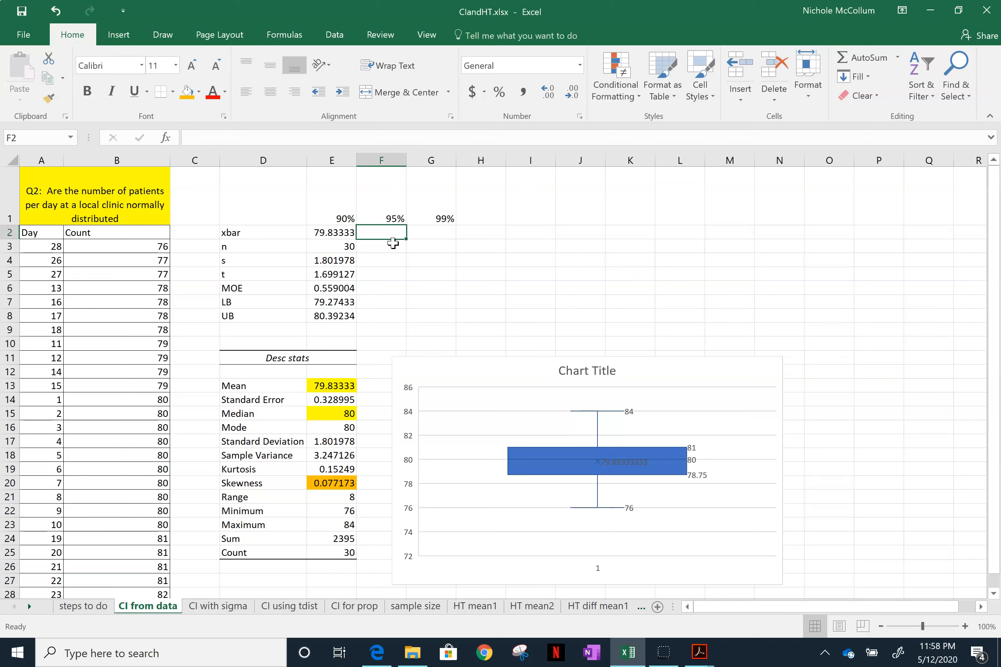
{"action": "type", "text": "="}
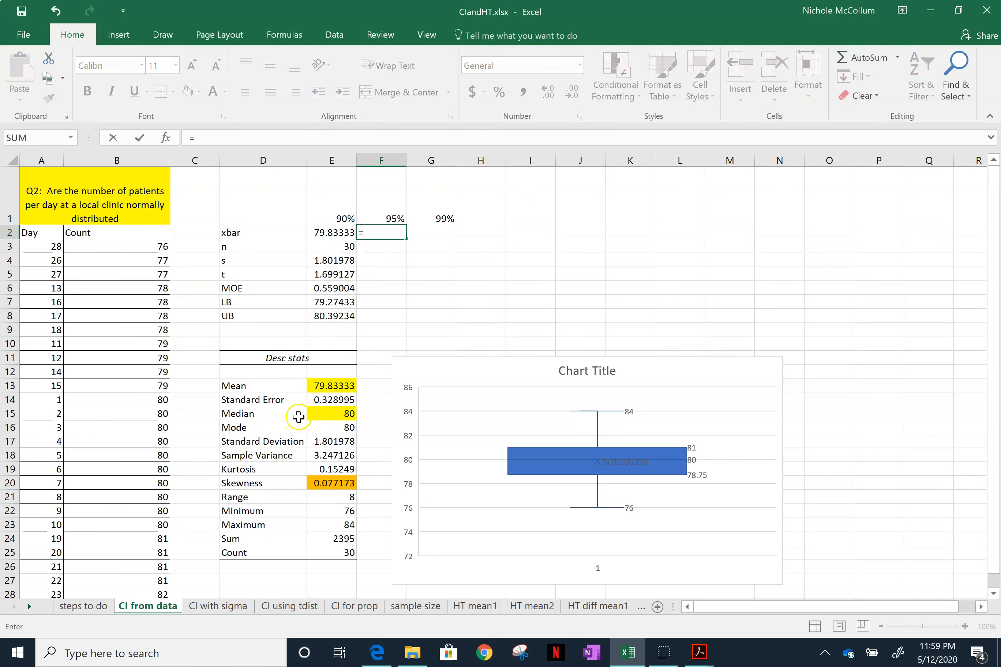
{"action": "left_click", "coordinate": [323, 385]}
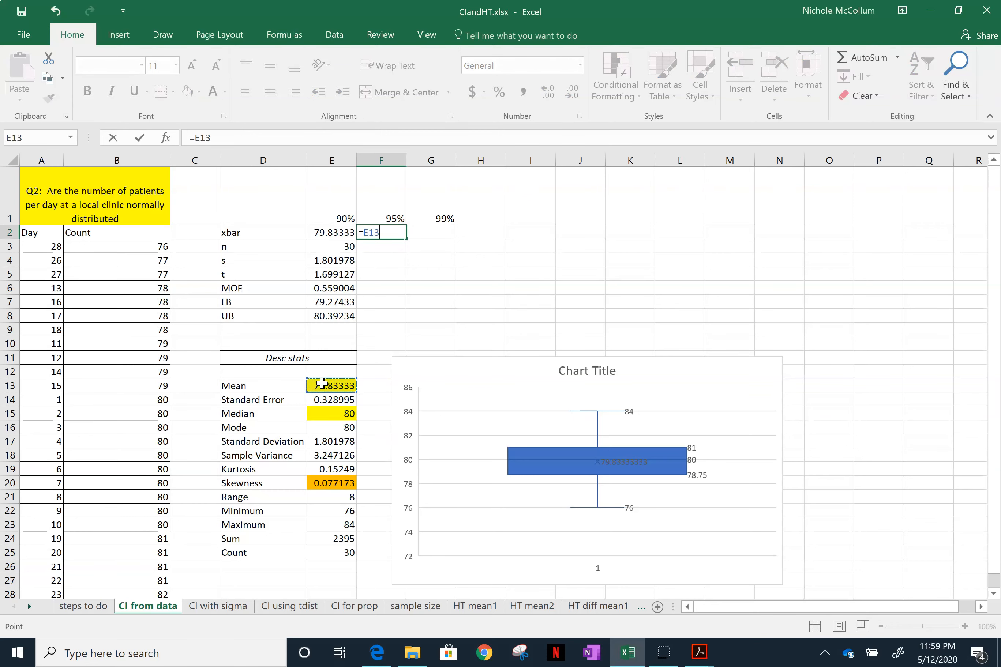
{"action": "key", "text": "Return"}
{"action": "key", "text": "shift+F10"}
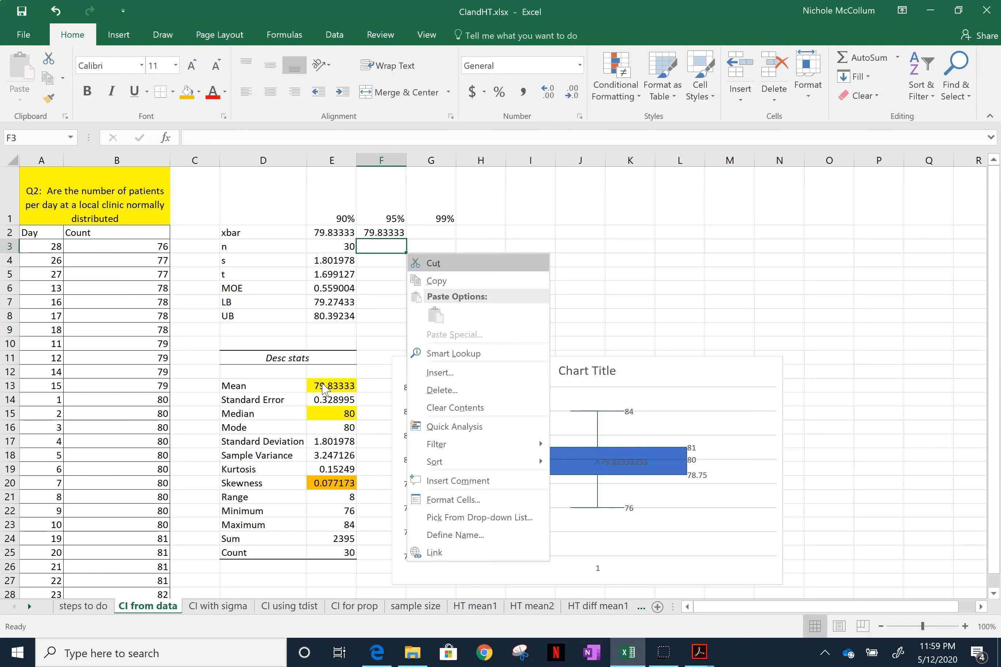
{"action": "key", "text": "Escape"}
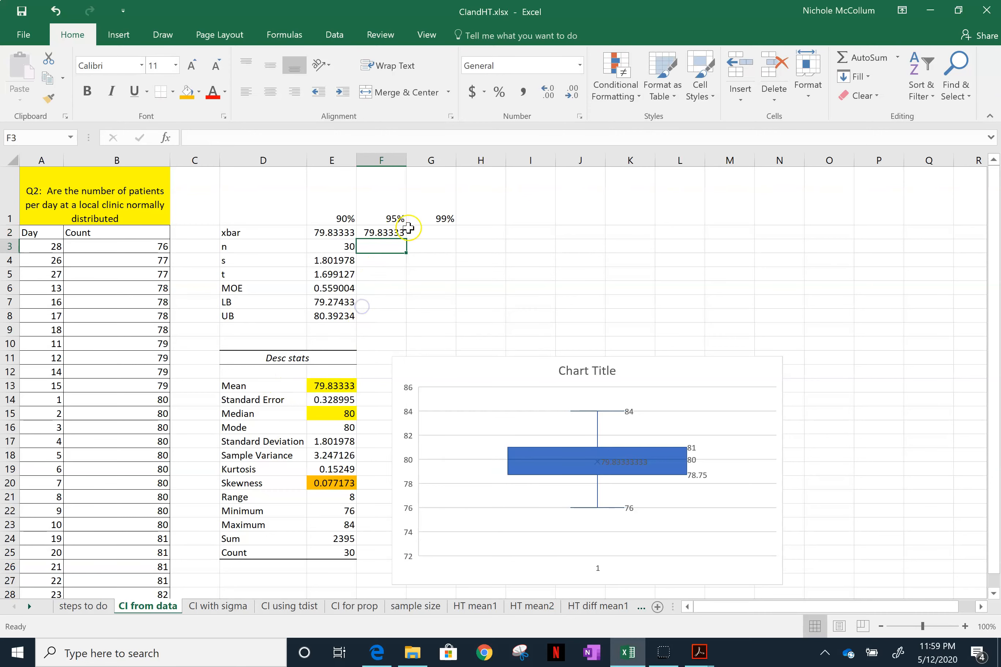
- Try to reference the descriptive-statistics mean in G2 for the 99% interval
{"action": "left_click", "coordinate": [422, 238]}
{"action": "type", "text": "="}
{"action": "left_click", "coordinate": [319, 385]}
{"action": "key", "text": "Return"}
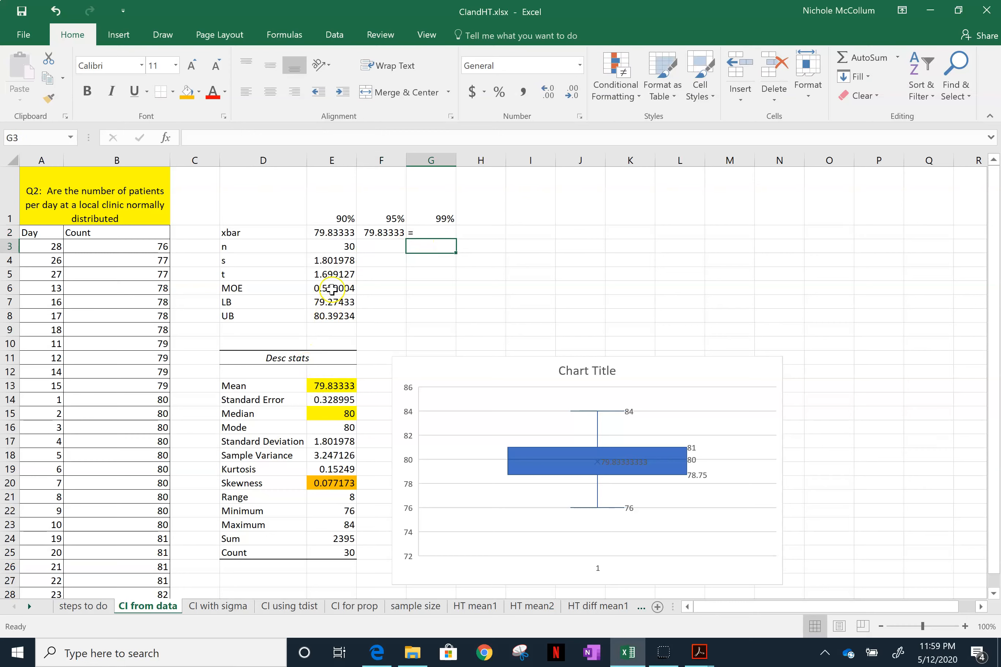
- Enter the sample size 30 for the 95% and 99% intervals in F3 and G3
{"action": "left_click", "coordinate": [388, 246]}
{"action": "type", "text": "30"}
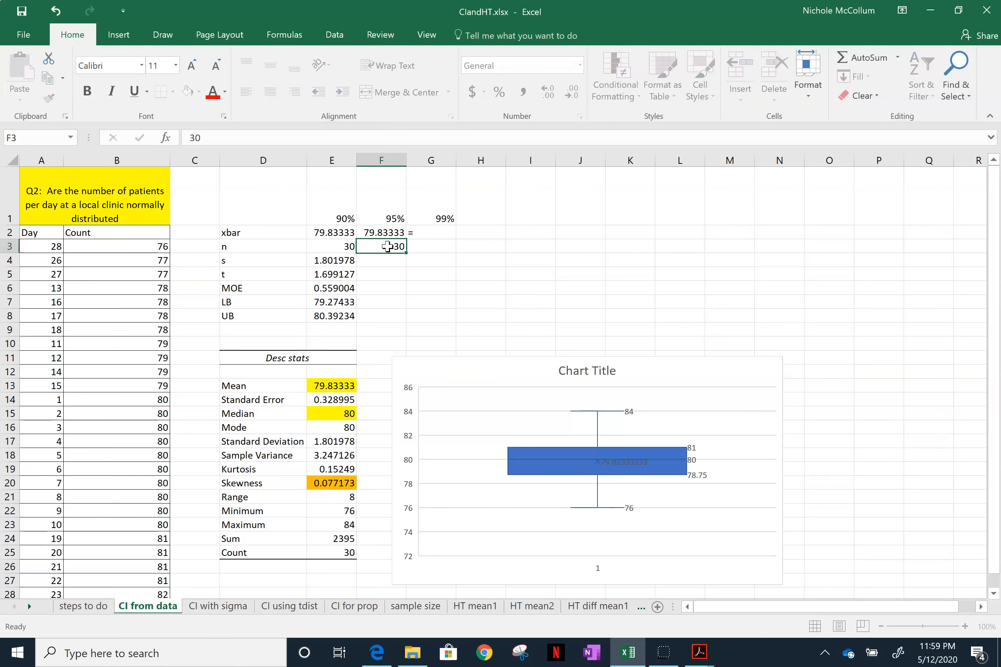
{"action": "key", "text": "Tab"}
{"action": "type", "text": "30"}
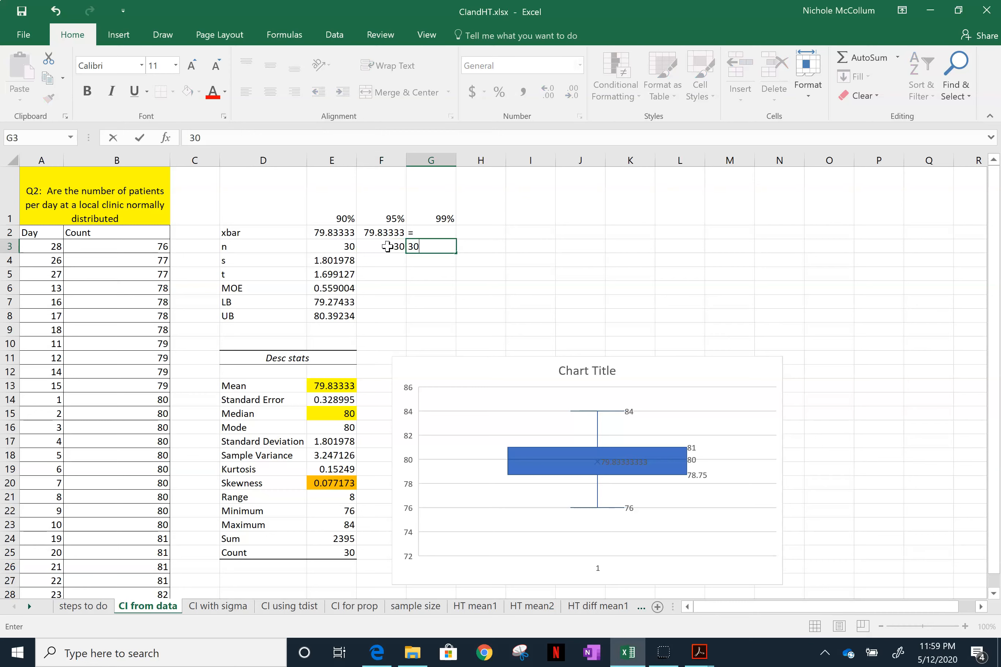
{"action": "key", "text": "Return"}
- Replace the incomplete entry in G2 with =E13 as the sample mean for the 99% interval
{"action": "left_click", "coordinate": [418, 237]}
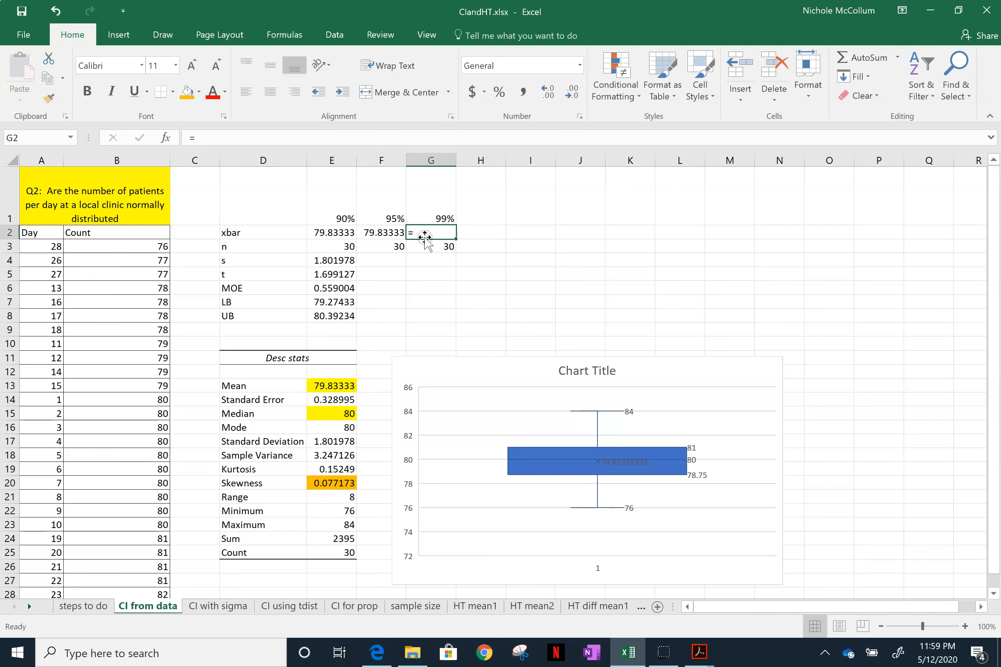
{"action": "type", "text": "="}
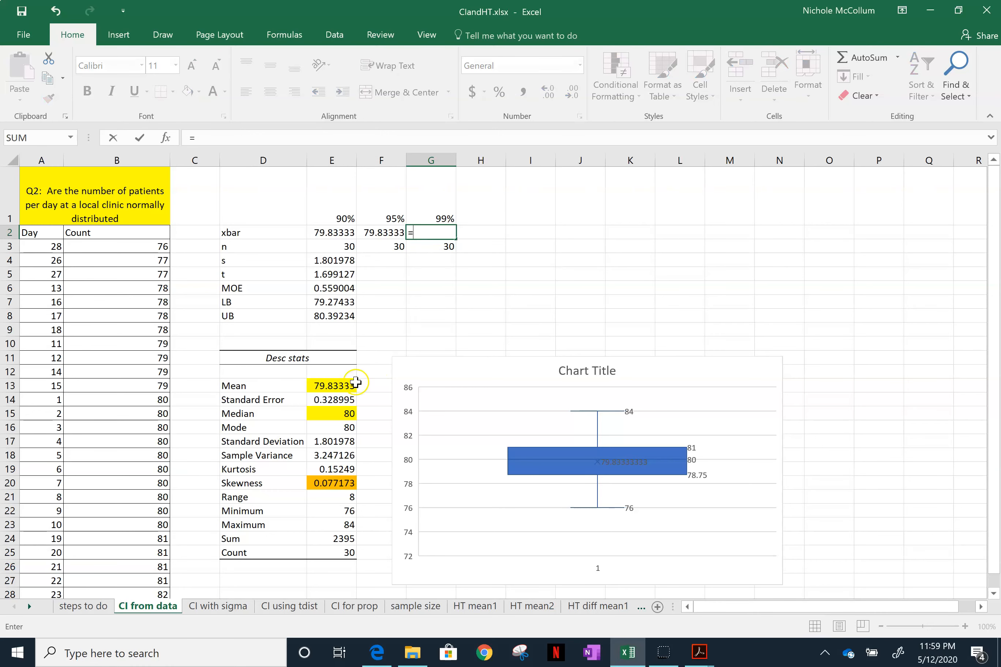
{"action": "left_click", "coordinate": [344, 384]}
{"action": "key", "text": "Return"}
{"action": "key", "text": "Return"}
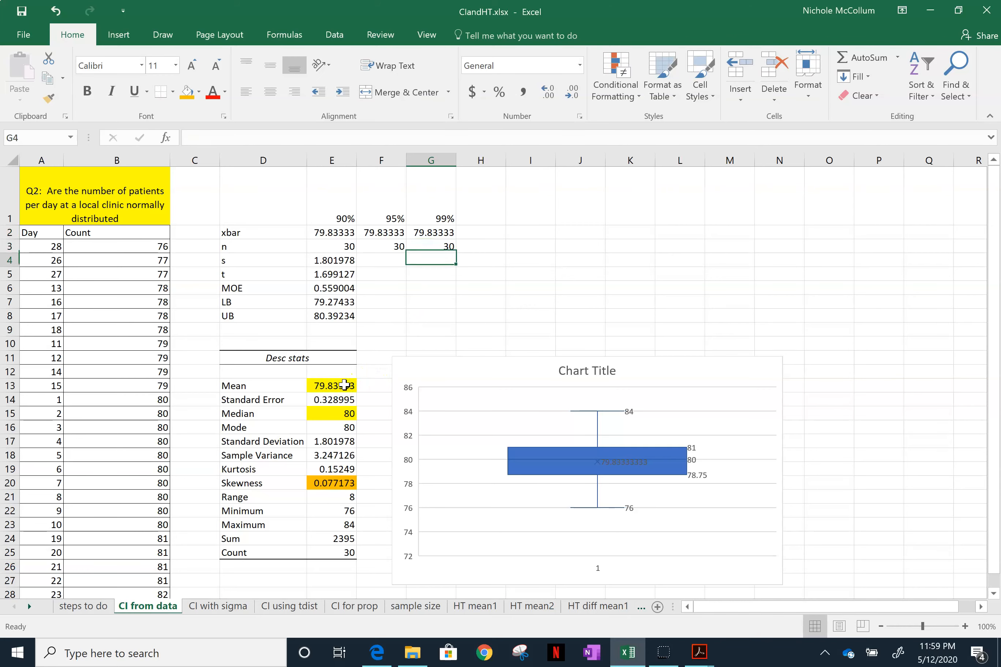
- Fill in the standard deviation for the 95% and 99% intervals in F4 and G4 with =E17
{"action": "key", "text": "Left"}
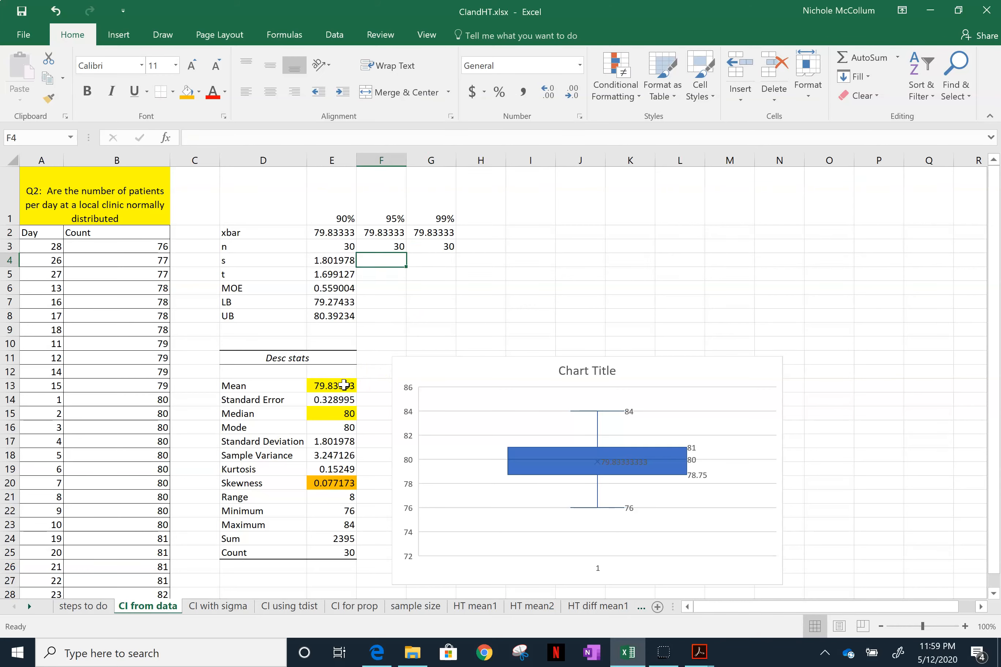
{"action": "type", "text": "="}
{"action": "left_click", "coordinate": [321, 440]}
{"action": "key", "text": "Return"}
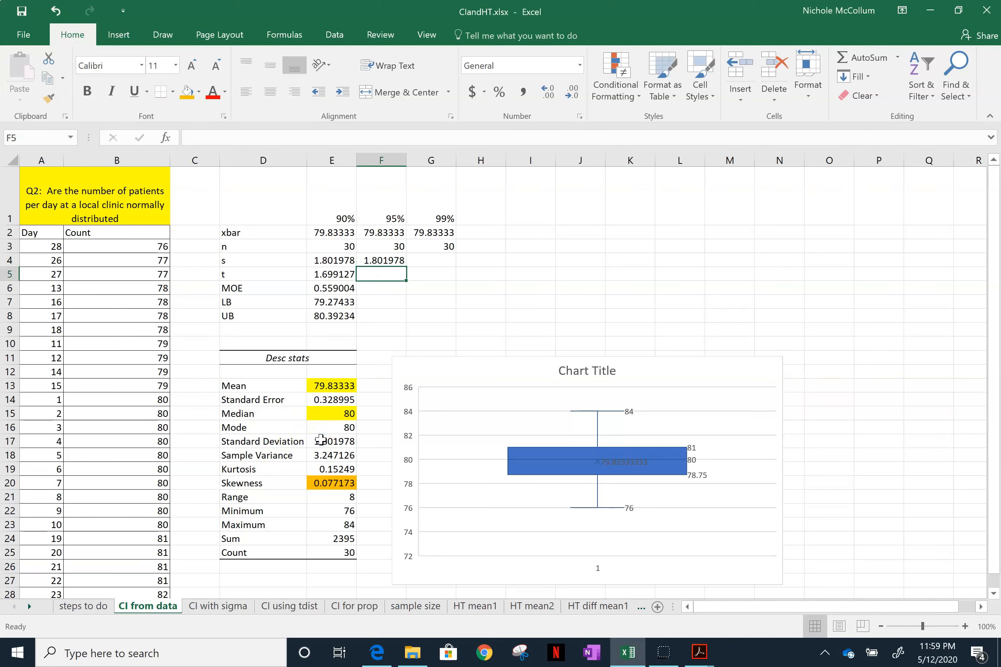
{"action": "key", "text": "Up"}
{"action": "key", "text": "Right"}
{"action": "type", "text": "="}
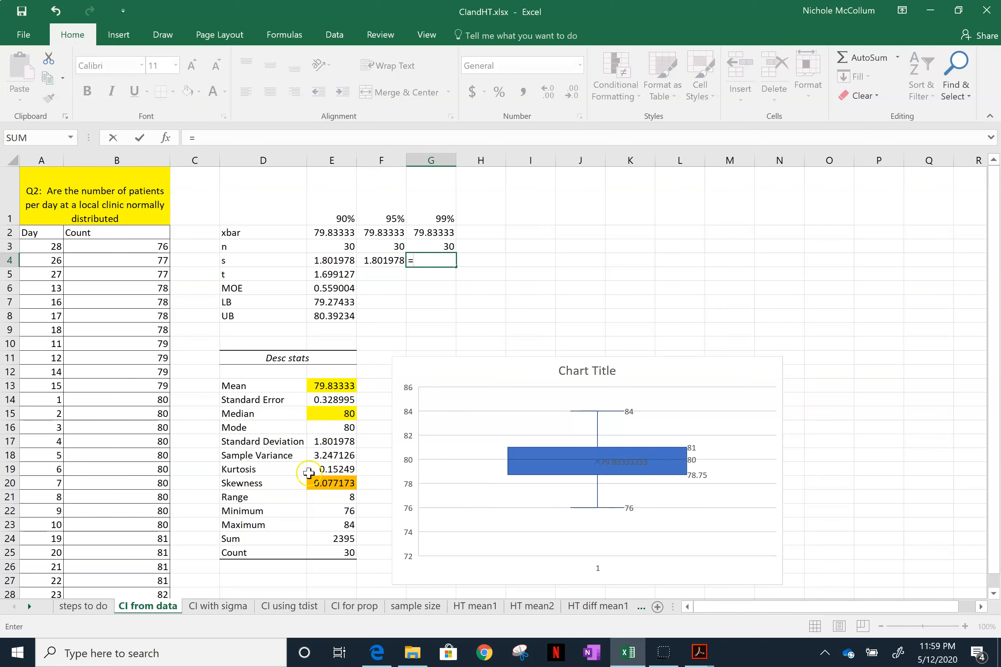
{"action": "left_click", "coordinate": [326, 439]}
{"action": "key", "text": "Return"}
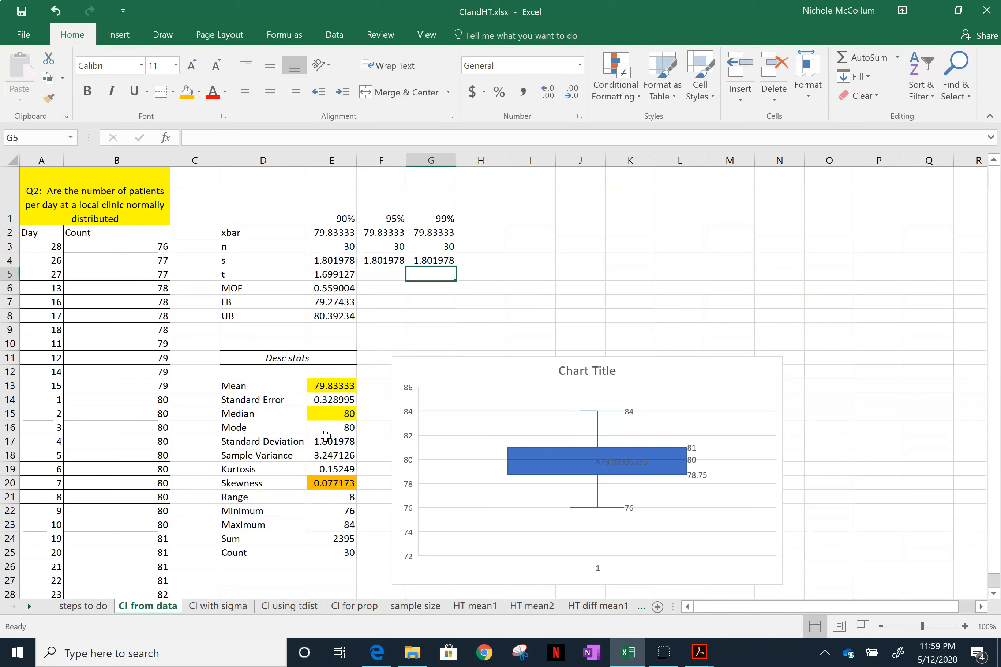
- Calculate the t value for the 95% interval in F5 with =t.inv(.975,29)
{"action": "key", "text": "Left"}
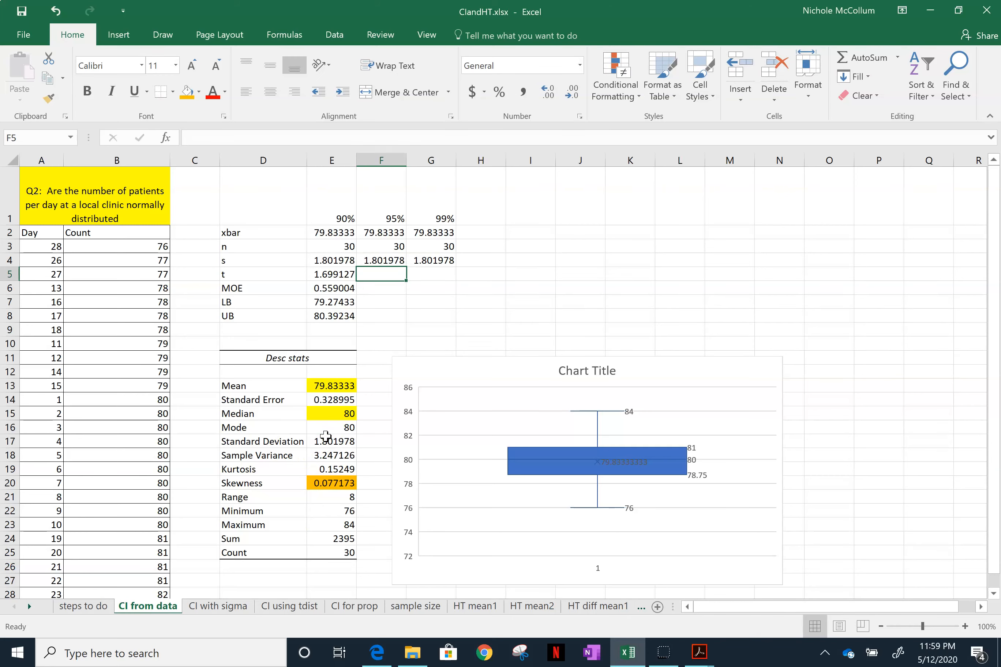
{"action": "type", "text": "=t.inv("}
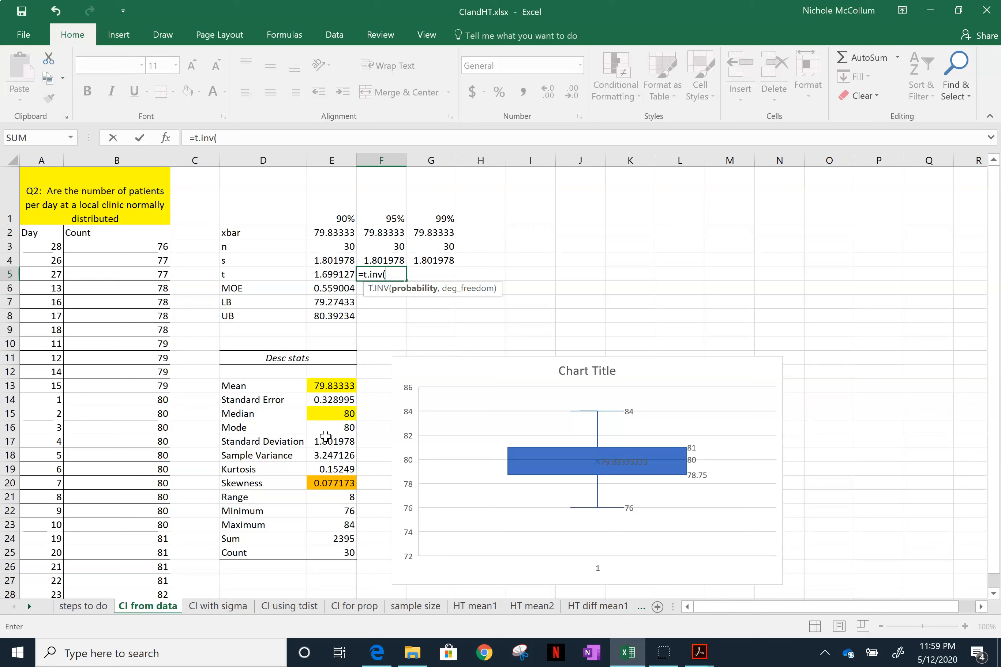
{"action": "type", "text": ".975,"}
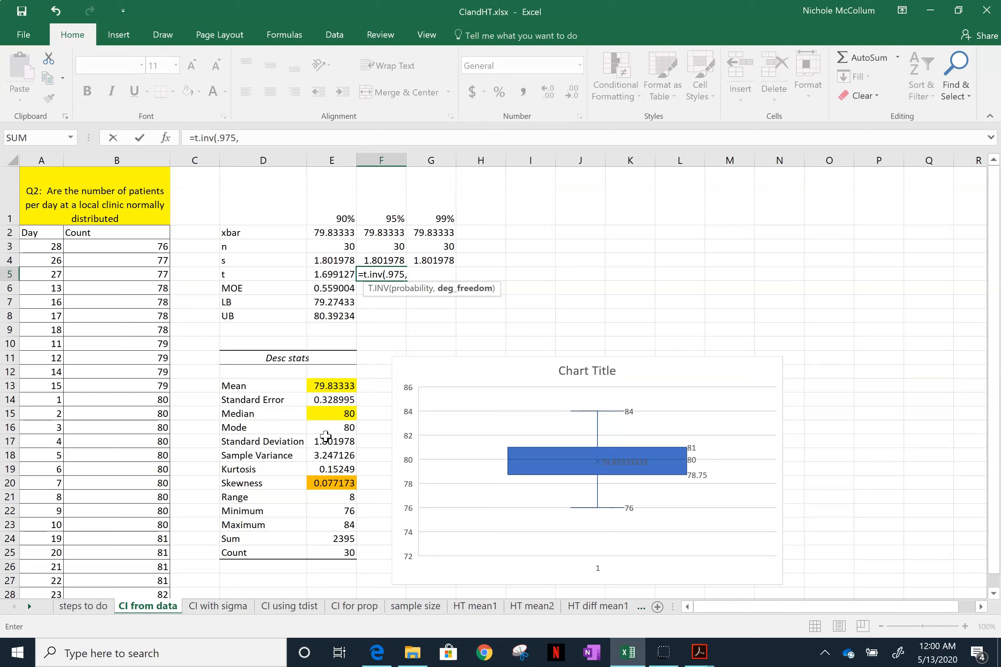
{"action": "type", "text": "29)"}
{"action": "key", "text": "Return"}
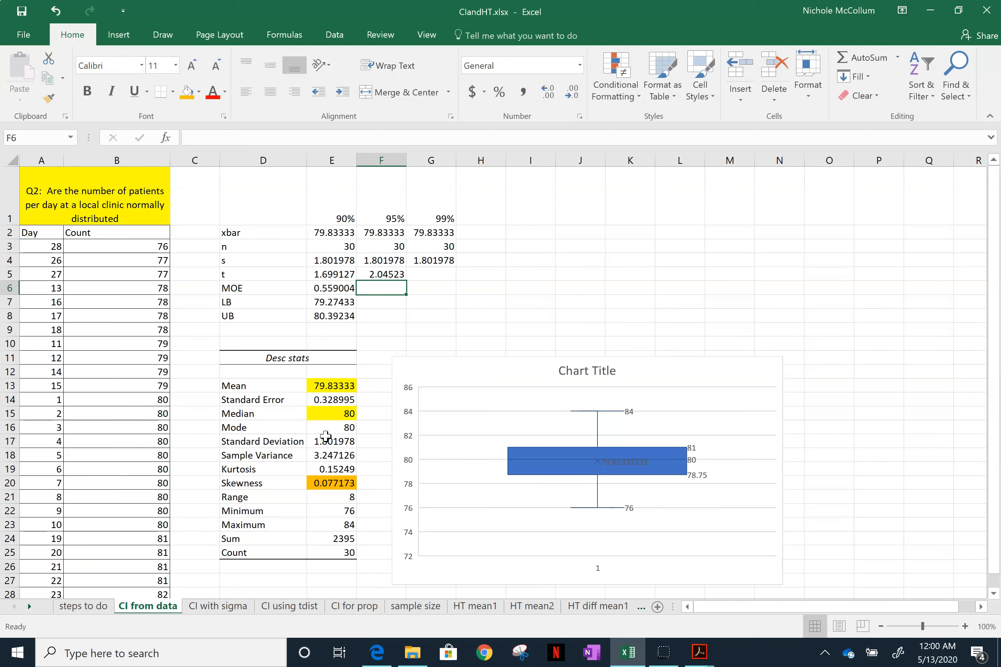
- Calculate the t value for the 99% interval in G5 with =t.inv(.995,29)
{"action": "key", "text": "Up"}
{"action": "key", "text": "Right"}
{"action": "type", "text": "="}
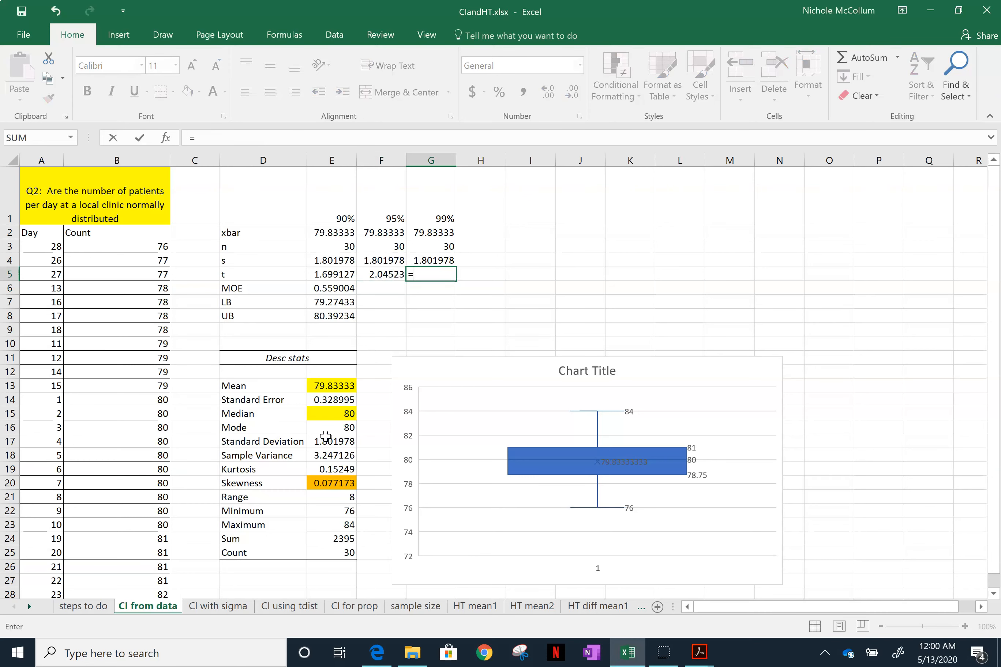
{"action": "type", "text": "t.inv(.995,"}
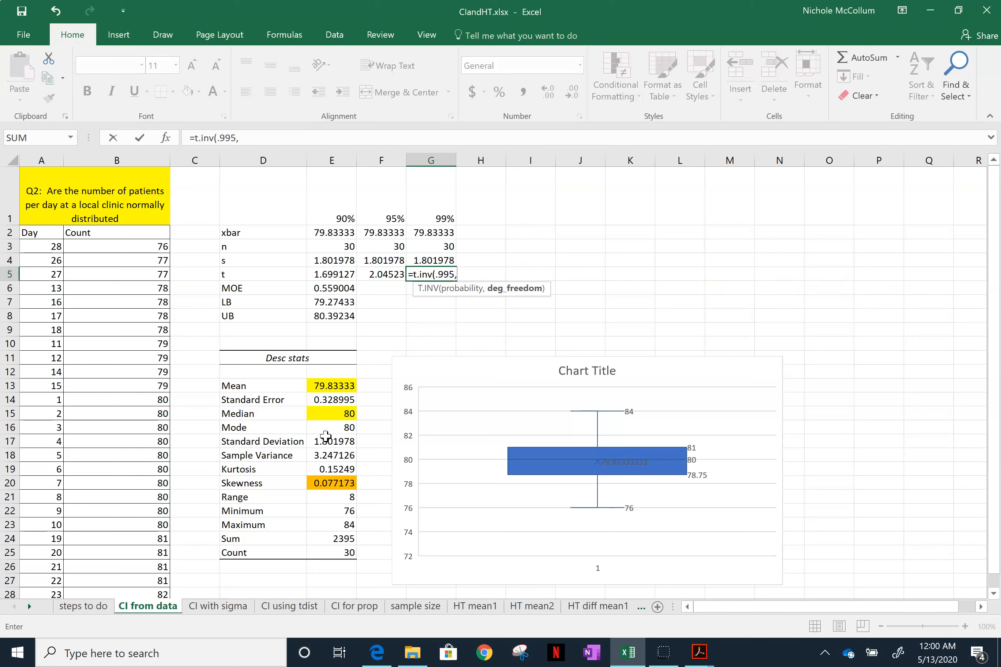
{"action": "type", "text": "29)"}
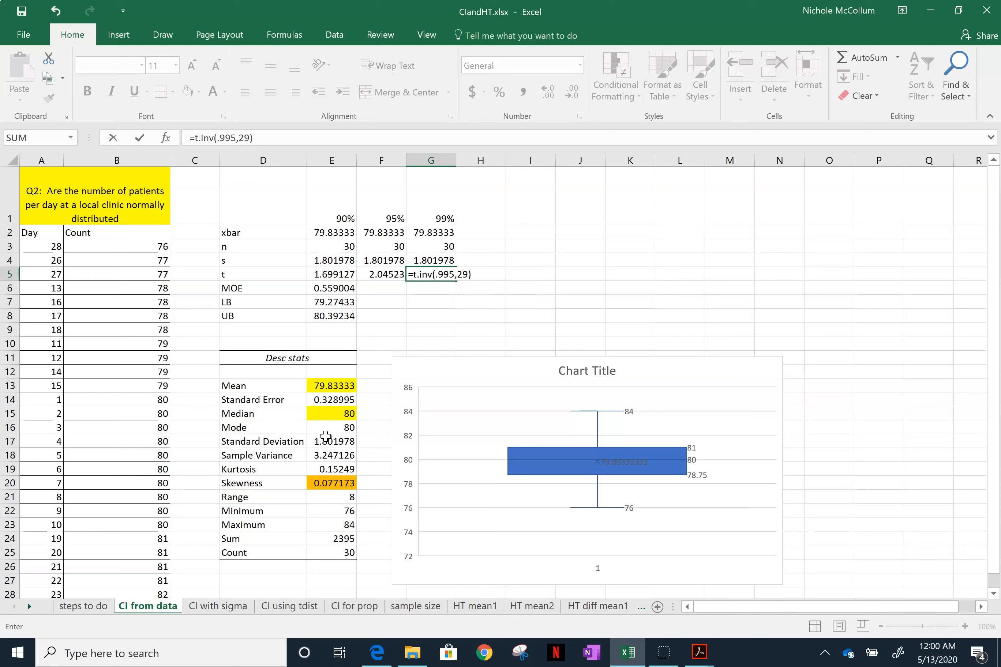
{"action": "key", "text": "Return"}
- Fill the margin of error formula from E6 across to F6:G6 for the 95% and 99% intervals
{"action": "key", "text": "Left"}
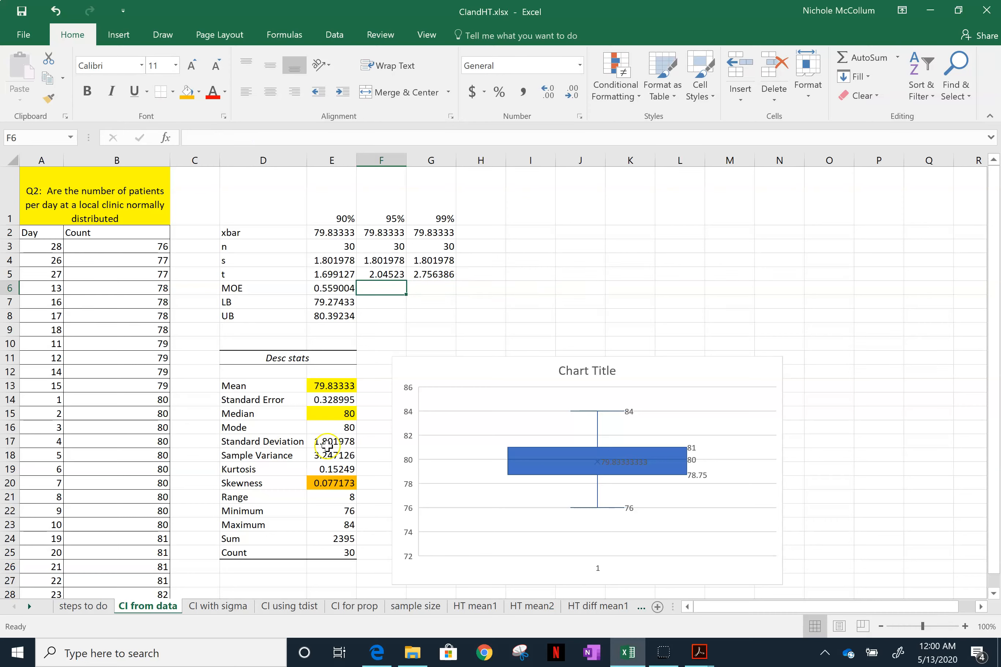
{"action": "left_click", "coordinate": [336, 288]}
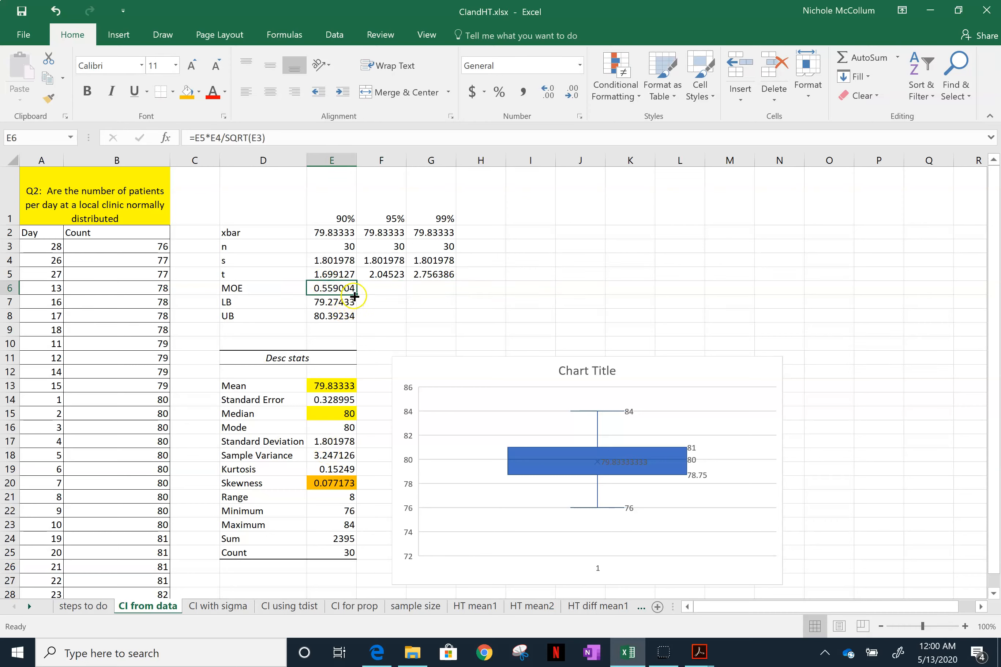
{"action": "left_click_drag", "start_coordinate": [354, 294], "coordinate": [442, 294]}
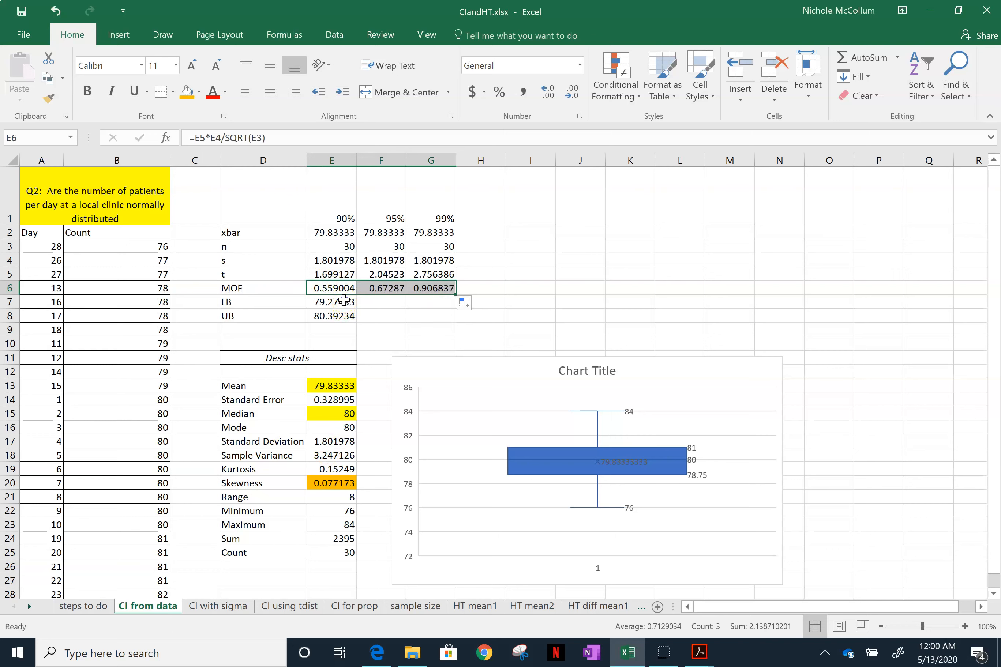
- Fill the lower and upper bound formulas from E7 and E8 across to columns F and G
{"action": "left_click", "coordinate": [351, 304]}
{"action": "left_click_drag", "start_coordinate": [357, 308], "coordinate": [435, 310]}
{"action": "left_click", "coordinate": [342, 316]}
{"action": "left_click_drag", "start_coordinate": [359, 323], "coordinate": [432, 318]}
{"action": "left_click", "coordinate": [384, 316]}
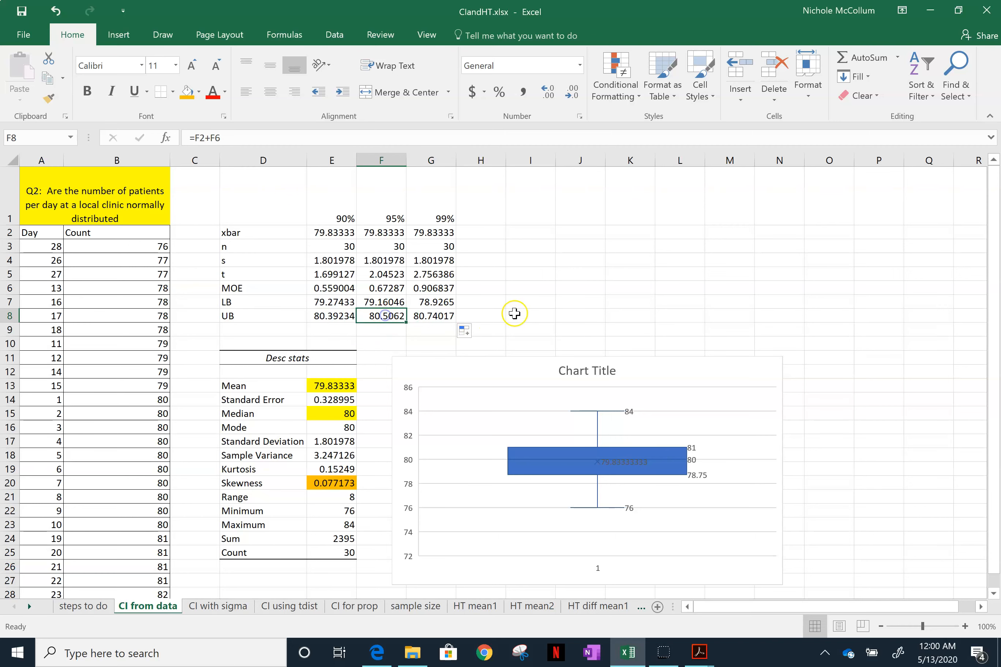
- Review the margin of error and the lower and upper bounds of the 90% interval in E6:E8
{"action": "key", "text": "Up"}
{"action": "key", "text": "Down"}
{"action": "key", "text": "Left"}
{"action": "key", "text": "Up"}
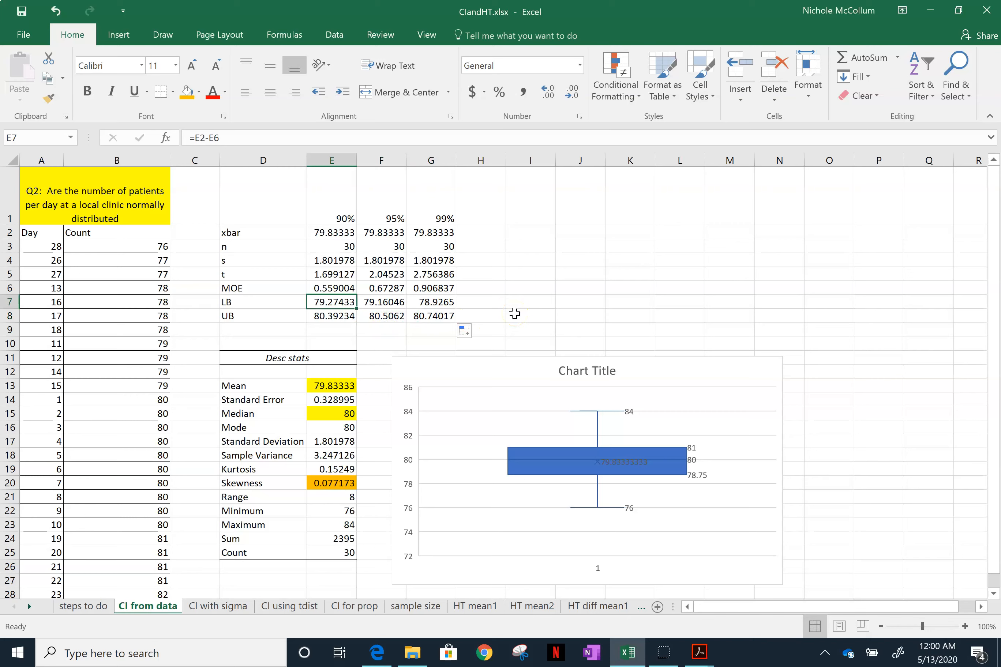
{"action": "key", "text": "Up"}
{"action": "key", "text": "Up"}
{"action": "key", "text": "Up"}
{"action": "key", "text": "Up"}
{"action": "key", "text": "Up"}
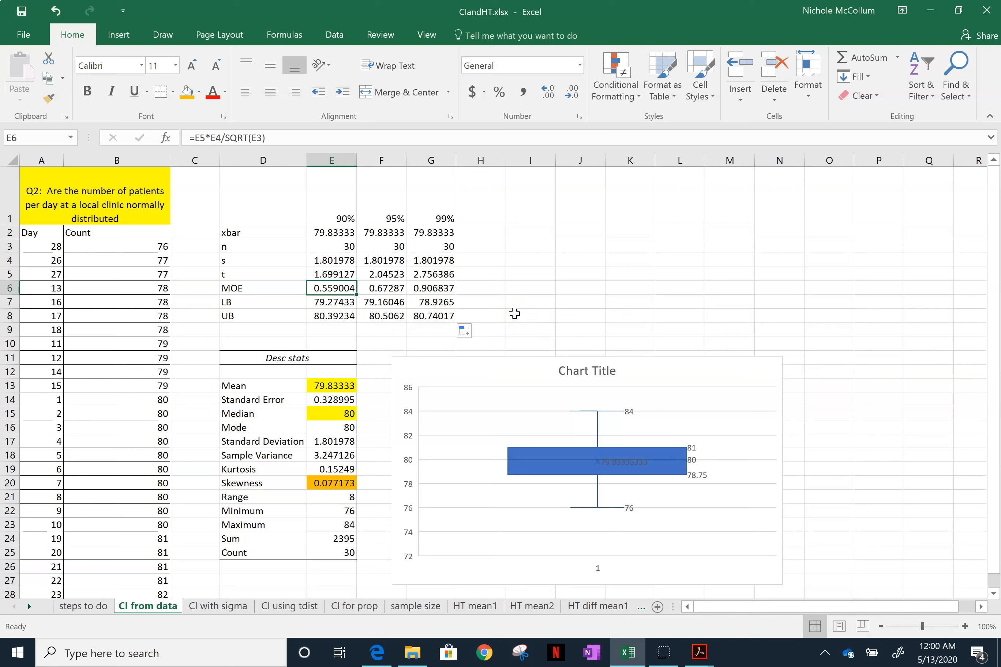
{"action": "key", "text": "Down"}
{"action": "key", "text": "Down"}
{"action": "key", "text": "Down"}
{"action": "key", "text": "Down"}
{"action": "key", "text": "Down"}
{"action": "key", "text": "Down"}
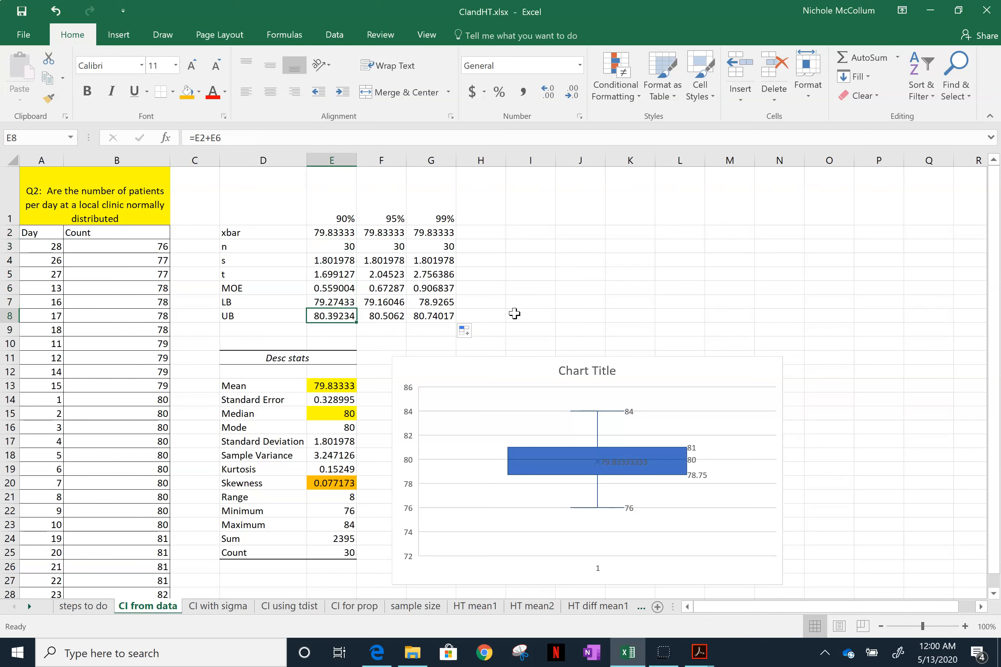
- Compare the 99% interval's bounds in column G with the 90% interval's values in column E
{"action": "key", "text": "Right"}
{"action": "key", "text": "Right"}
{"action": "key", "text": "Up"}
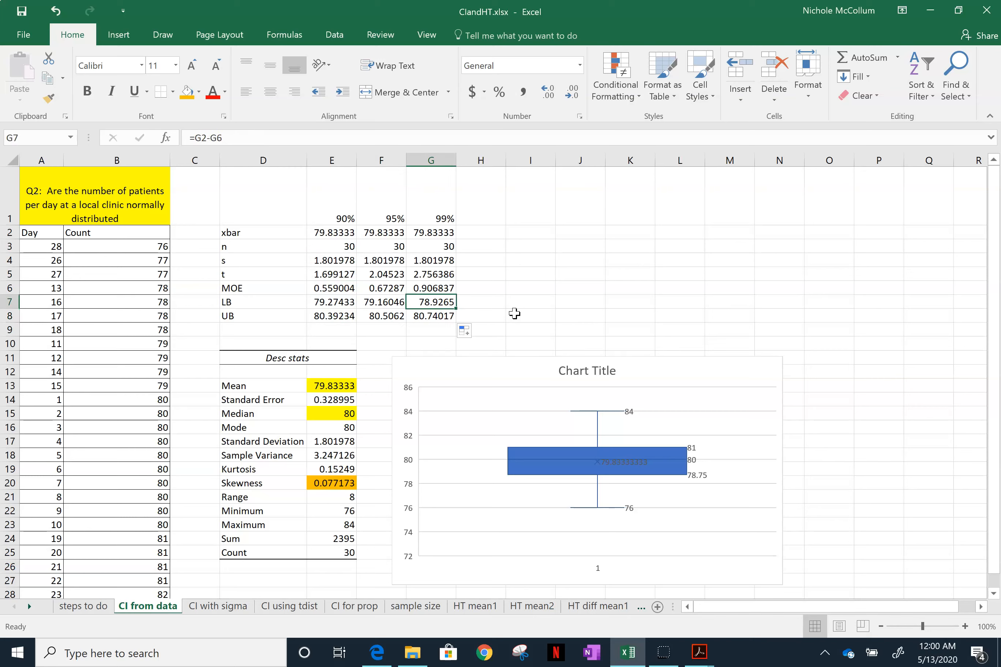
{"action": "key", "text": "Left"}
{"action": "key", "text": "Left"}
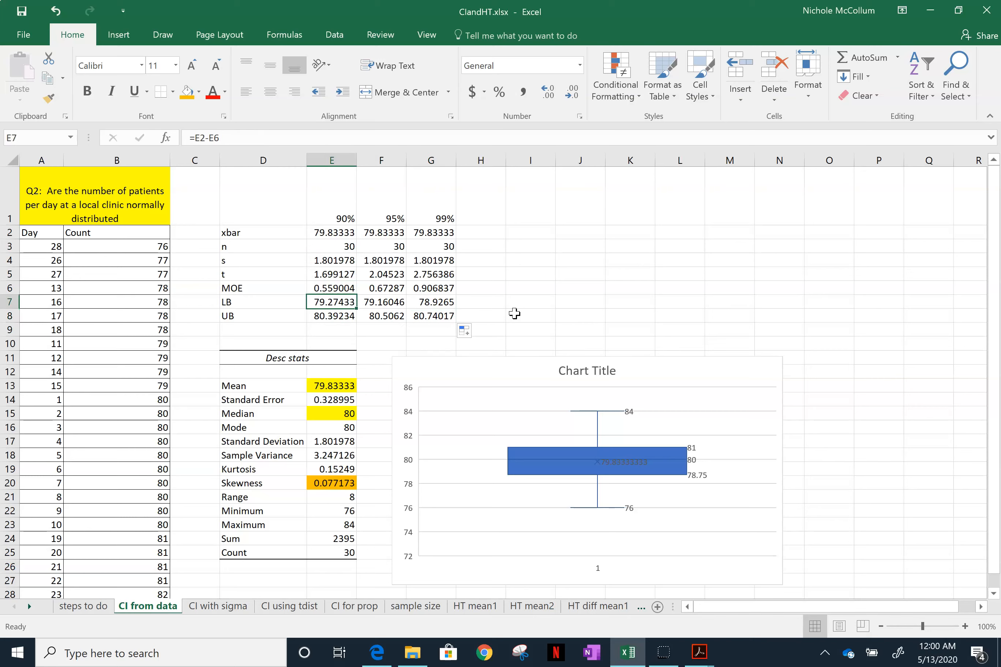
{"action": "key", "text": "Down"}
{"action": "key", "text": "Up"}
{"action": "key", "text": "Up"}
{"action": "key", "text": "Up"}
{"action": "key", "text": "Up"}
{"action": "key", "text": "Up"}
{"action": "key", "text": "Up"}
{"action": "key", "text": "Up"}
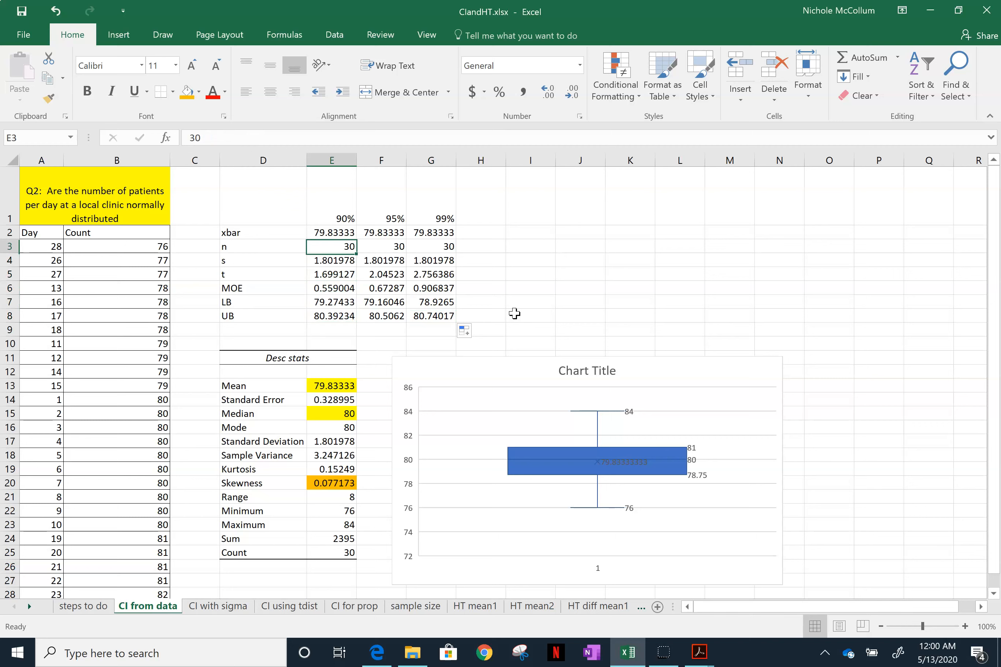
{"action": "key", "text": "Down"}
{"action": "key", "text": "Down"}
{"action": "key", "text": "Down"}
{"action": "key", "text": "Down"}
{"action": "key", "text": "Down"}
{"action": "key", "text": "Down"}
{"action": "key", "text": "Down"}
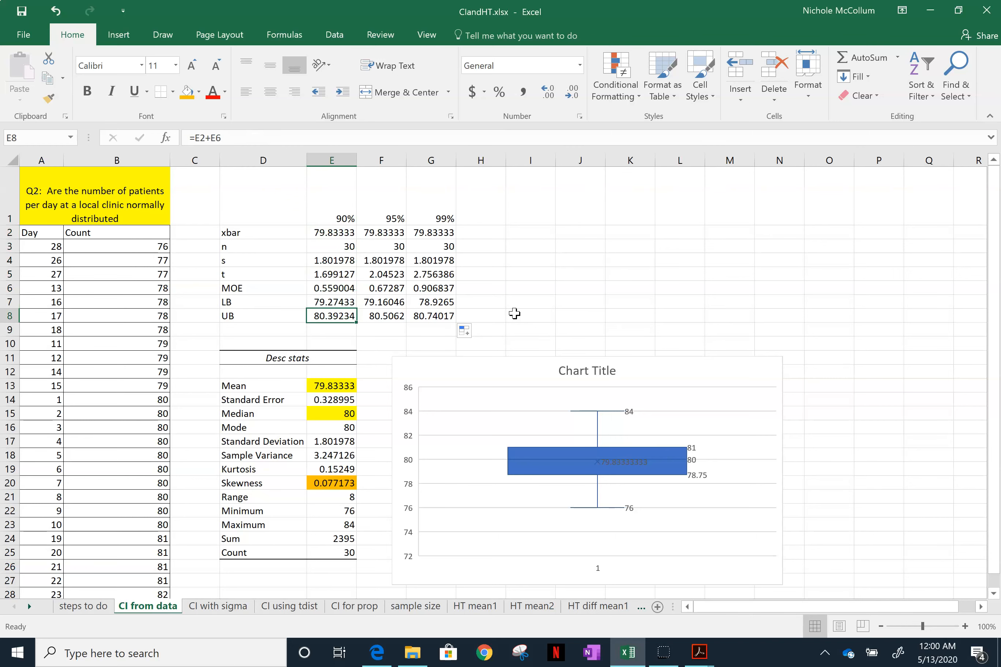
{"action": "key", "text": "Up"}
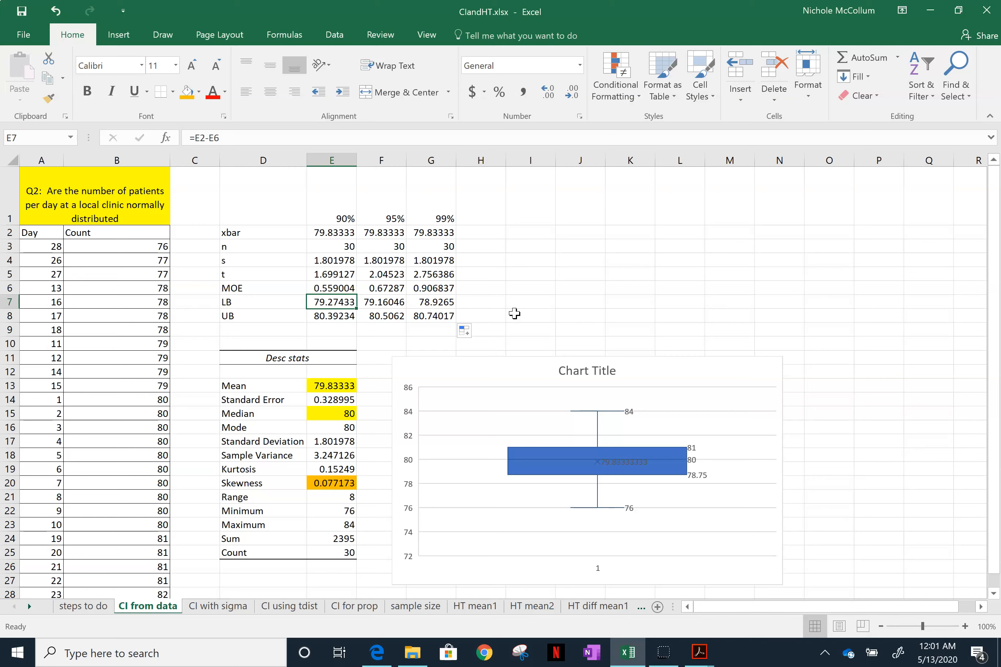
- Compare the lower bounds of the 90%, 95% and 99% intervals across E7:G7
{"action": "key", "text": "Right"}
{"action": "key", "text": "Right"}
{"action": "key", "text": "Left"}
{"action": "key", "text": "Left"}
{"action": "key", "text": "Right"}
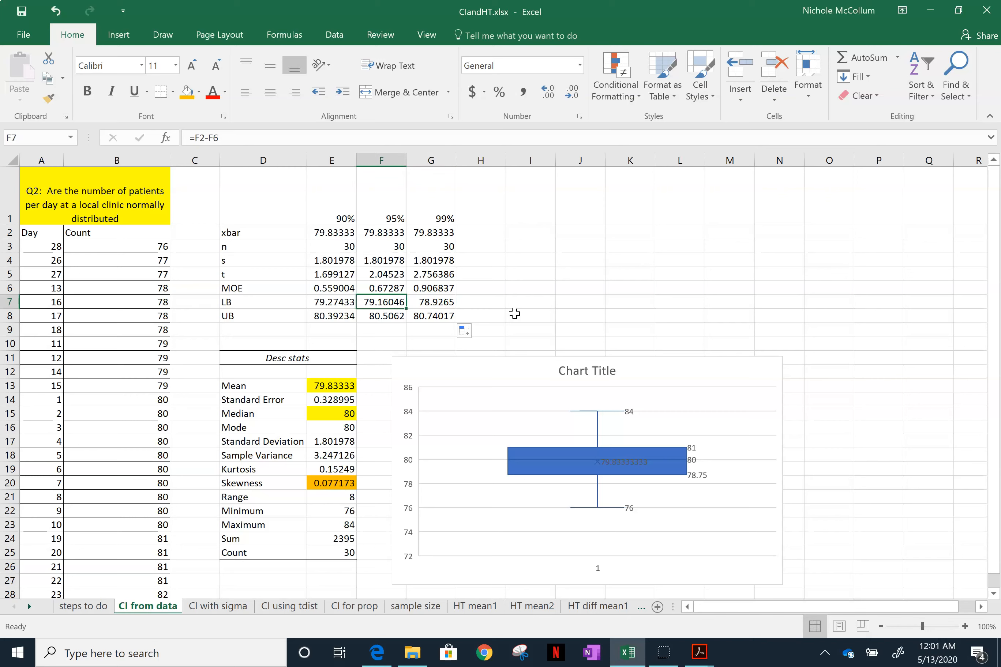
{"action": "key", "text": "Right"}
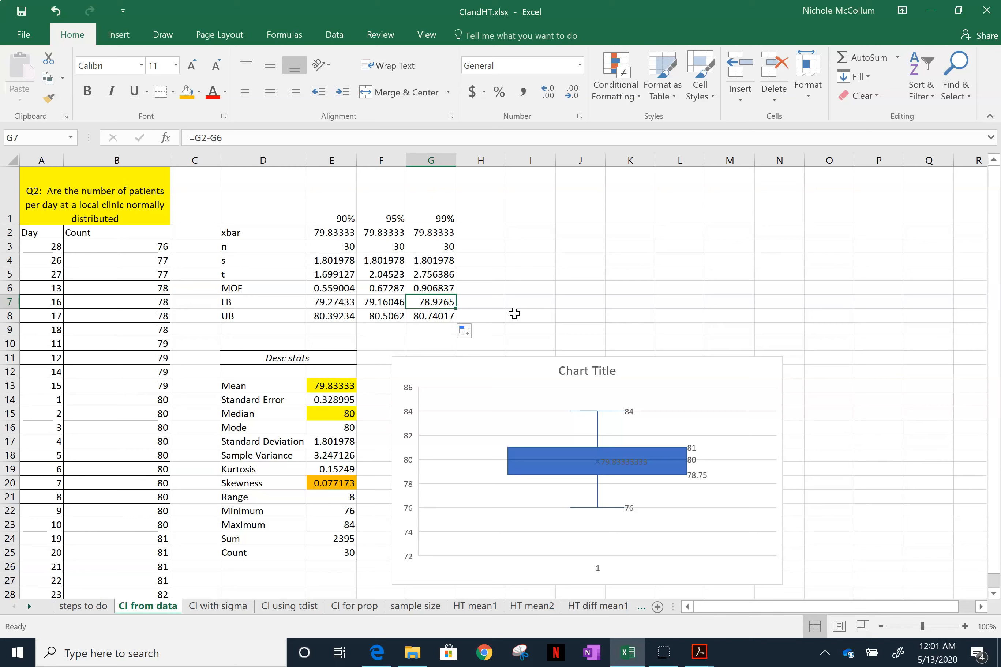
{"action": "key", "text": "Left"}
{"action": "key", "text": "Left"}
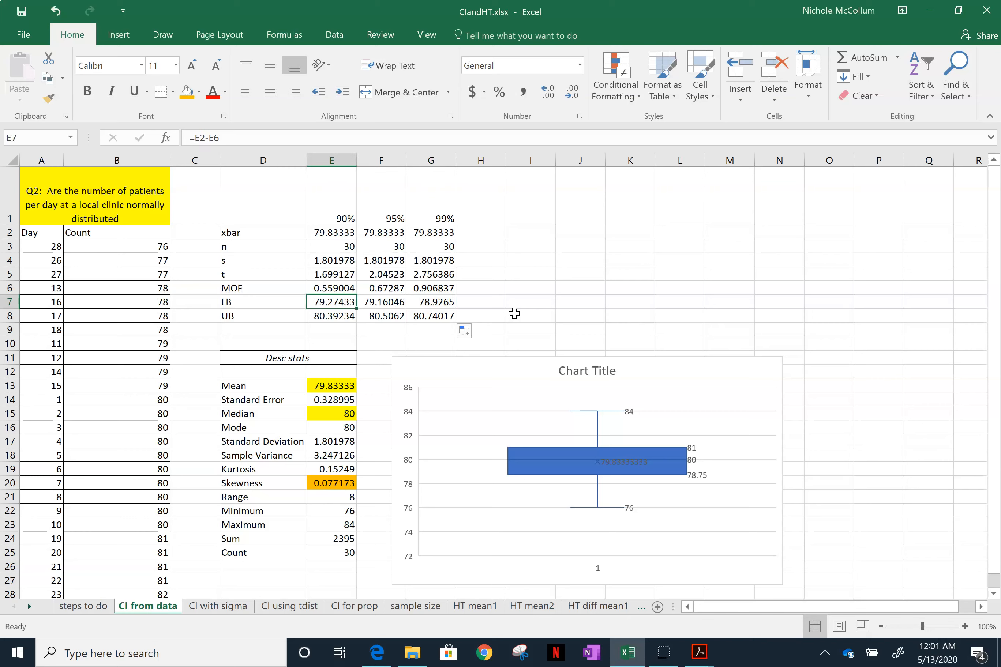
- Compare the t values for the three confidence levels across E5:G5
{"action": "key", "text": "Right"}
{"action": "key", "text": "Right"}
{"action": "key", "text": "Up"}
{"action": "key", "text": "Up"}
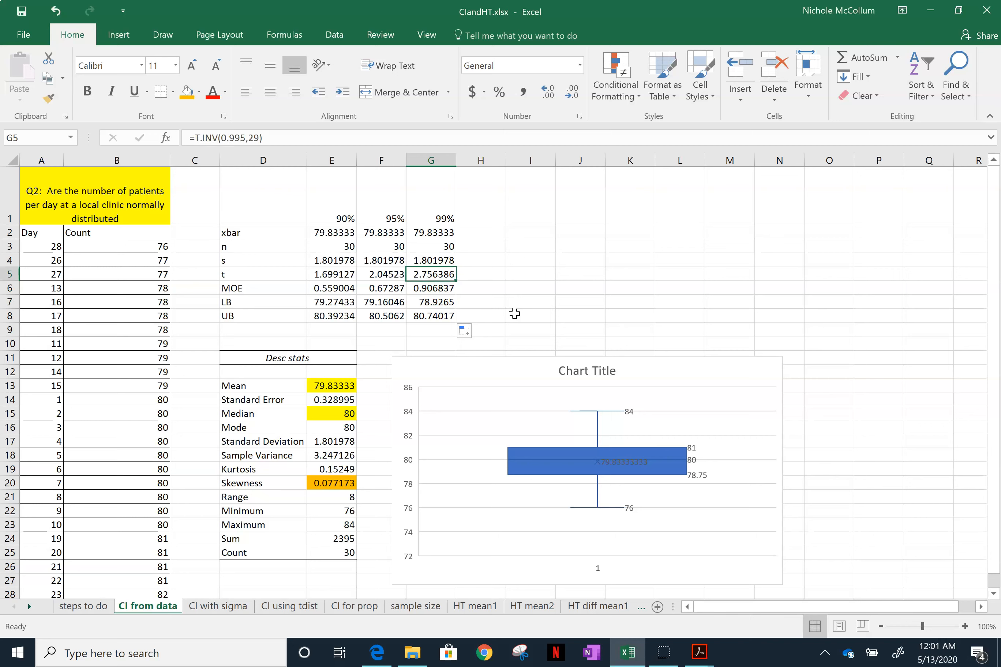
{"action": "key", "text": "Left"}
{"action": "key", "text": "Left"}
{"action": "key", "text": "Right"}
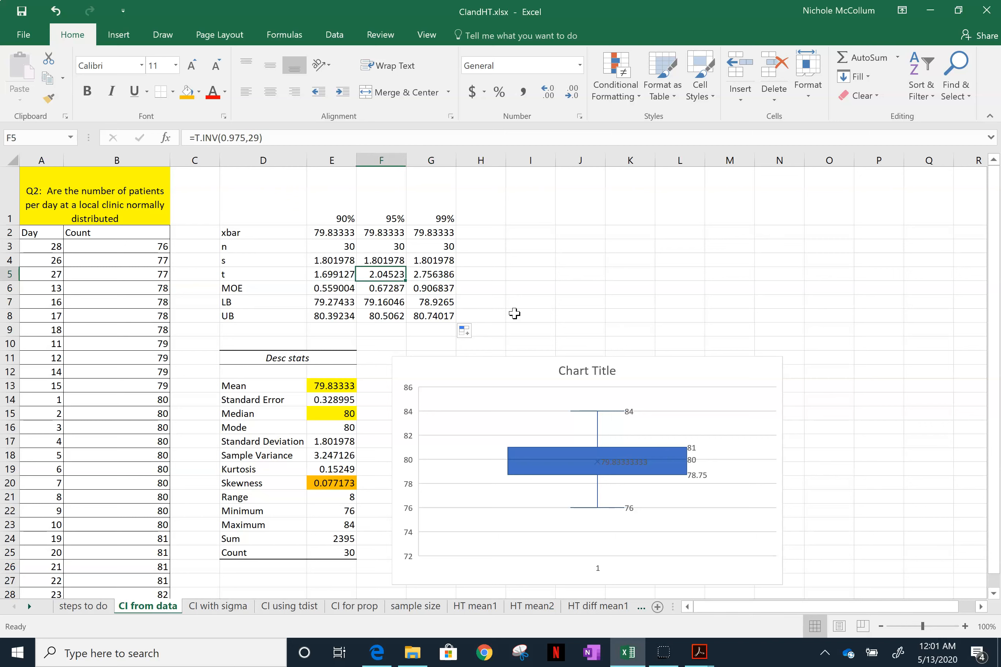
{"action": "key", "text": "Right"}
{"action": "key", "text": "Left"}
{"action": "key", "text": "Left"}
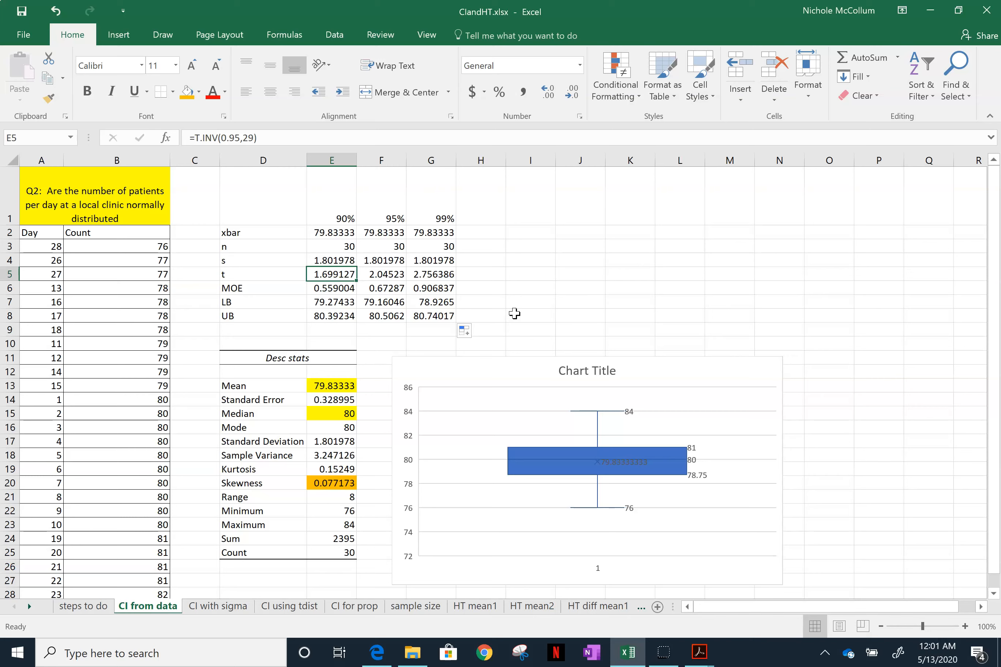
{"action": "key", "text": "Right"}
{"action": "key", "text": "Right"}
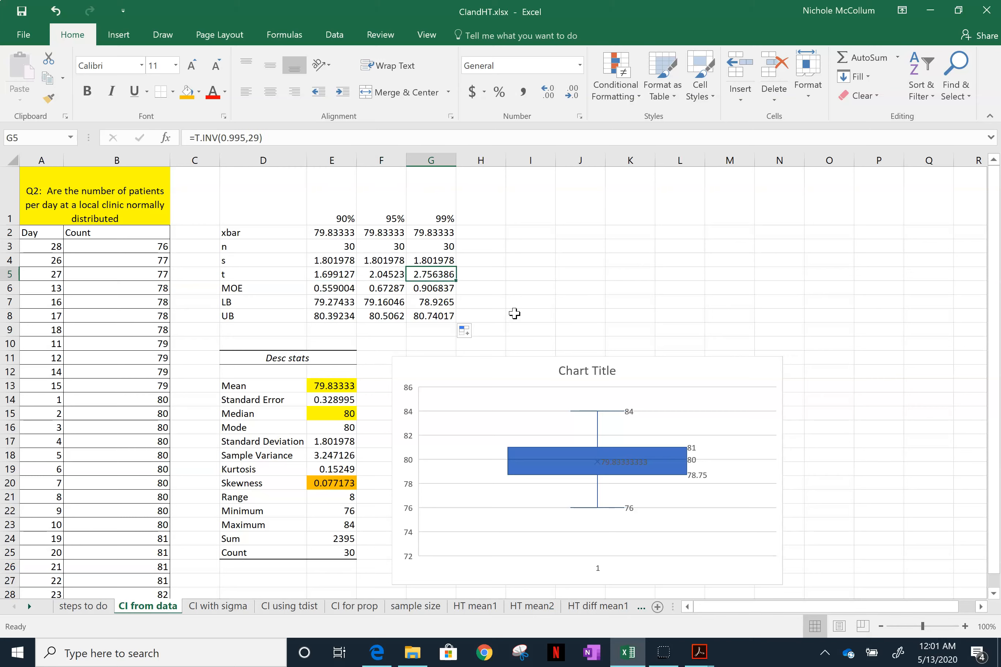
{"action": "key", "text": "Left"}
{"action": "key", "text": "Left"}
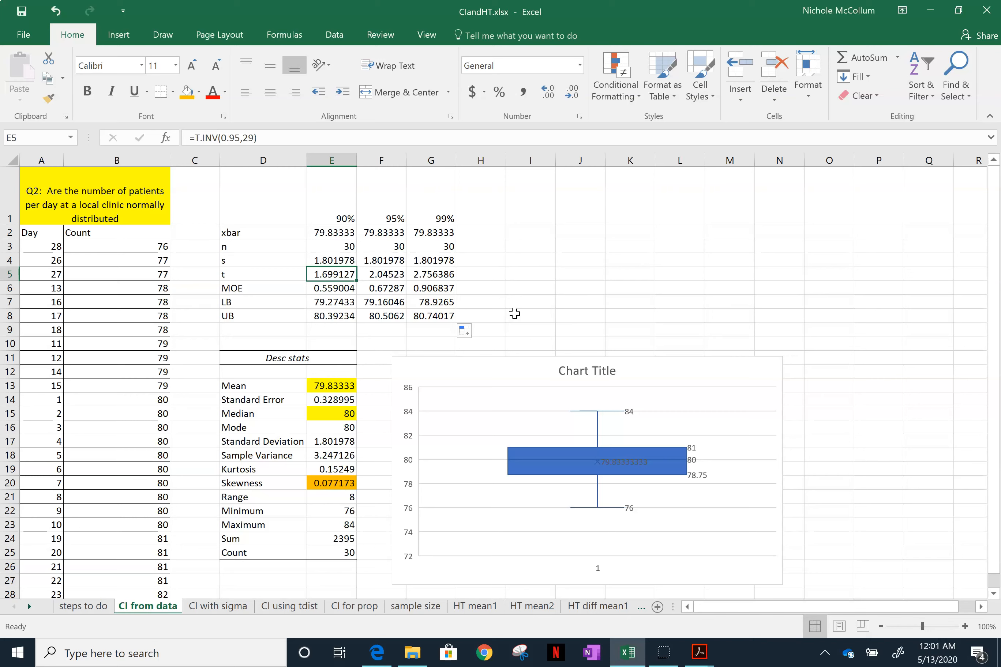
- Compare the margins of error across E6:G6 against the t values in the row above
{"action": "key", "text": "Down"}
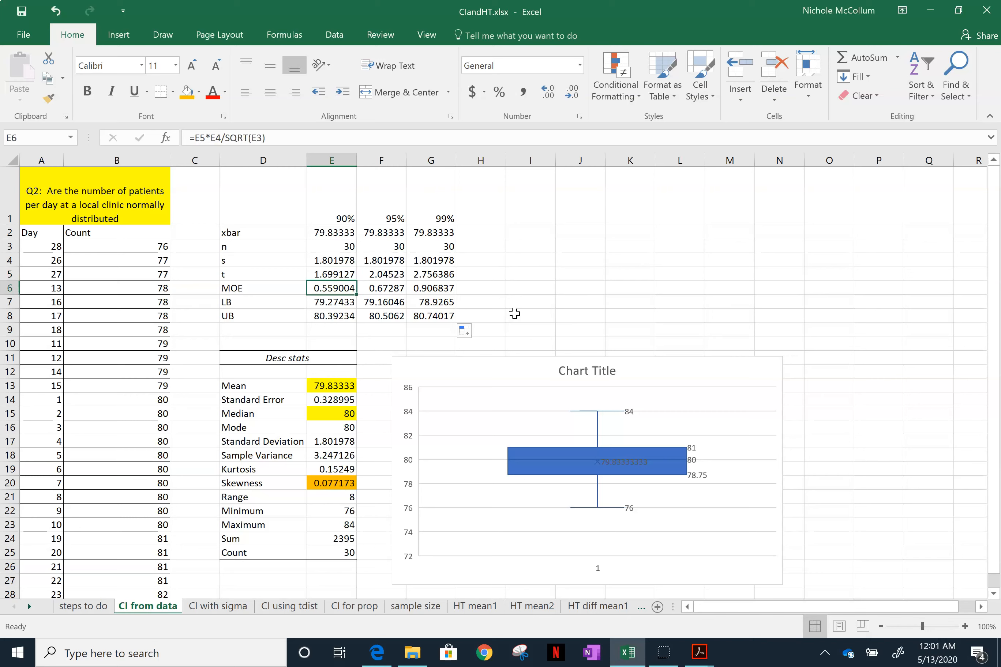
{"action": "key", "text": "Right"}
{"action": "key", "text": "Right"}
{"action": "key", "text": "Left"}
{"action": "key", "text": "Left"}
{"action": "key", "text": "Up"}
{"action": "key", "text": "Right"}
{"action": "key", "text": "Right"}
{"action": "key", "text": "Down"}
{"action": "key", "text": "Left"}
{"action": "key", "text": "Left"}
- Examine how the interval bounds in rows 7 and 8 vary with the confidence level
{"action": "key", "text": "Right"}
{"action": "key", "text": "Right"}
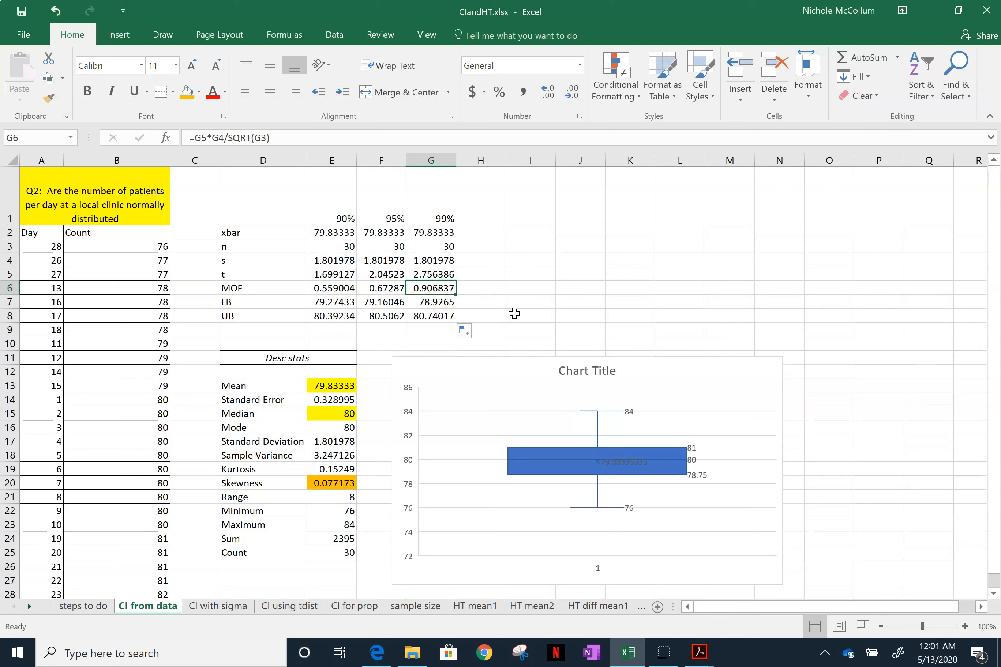
{"action": "key", "text": "Down"}
{"action": "key", "text": "Left"}
{"action": "key", "text": "Left"}
{"action": "key", "text": "Left"}
{"action": "key", "text": "Right"}
{"action": "key", "text": "Right"}
{"action": "key", "text": "Right"}
{"action": "key", "text": "Down"}
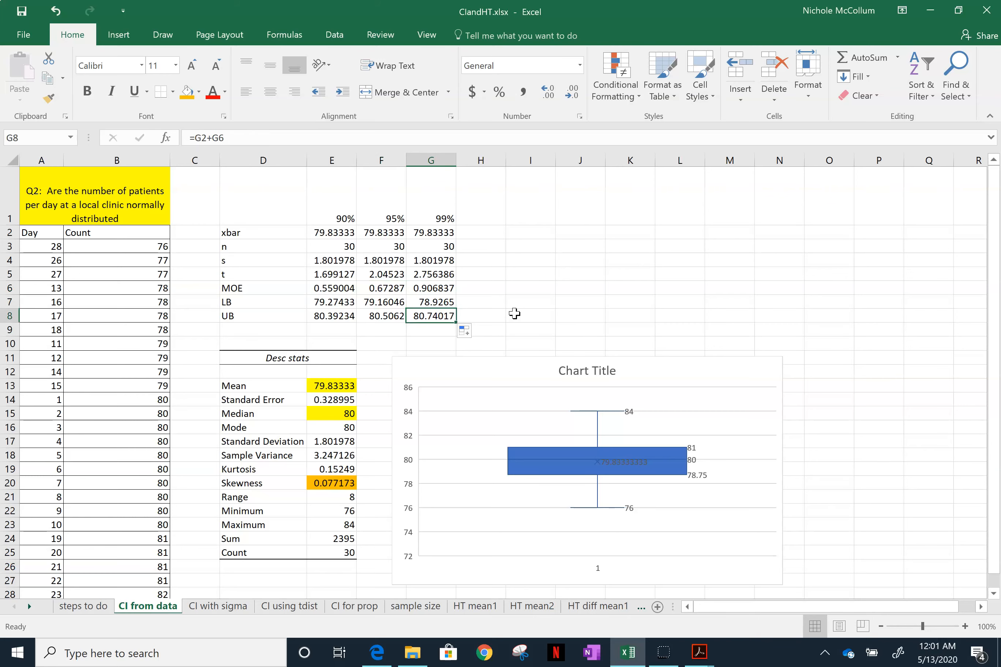
- Examine the lower and upper bounds of the 99% interval in G7:G8 to interpret the interval
{"action": "key", "text": "Up"}
{"action": "key", "text": "Down"}
{"action": "key", "text": "Up"}
{"action": "key", "text": "Down"}
{"action": "key", "text": "Up"}
{"action": "key", "text": "Down"}
{"action": "key", "text": "Up"}
{"action": "key", "text": "Down"}
{"action": "key", "text": "Up"}
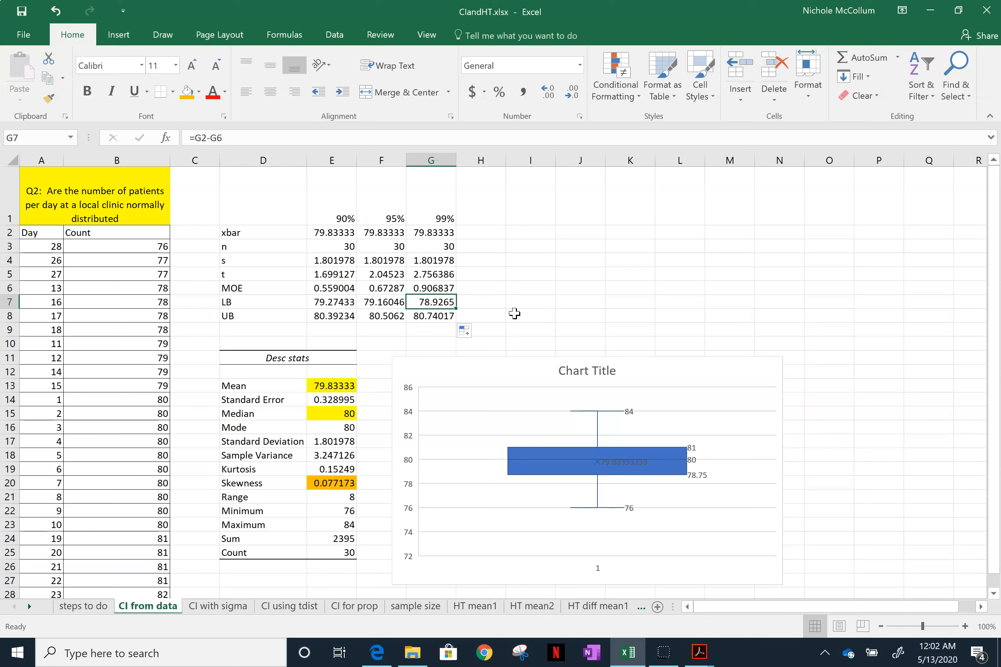
{"action": "key", "text": "Down"}
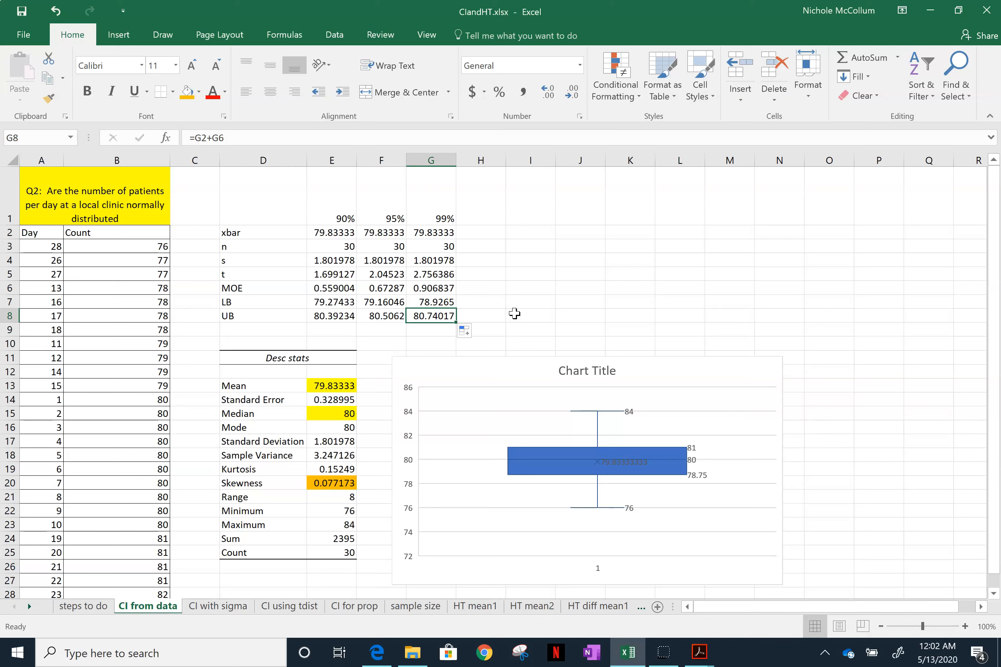
{"action": "key", "text": "Up"}
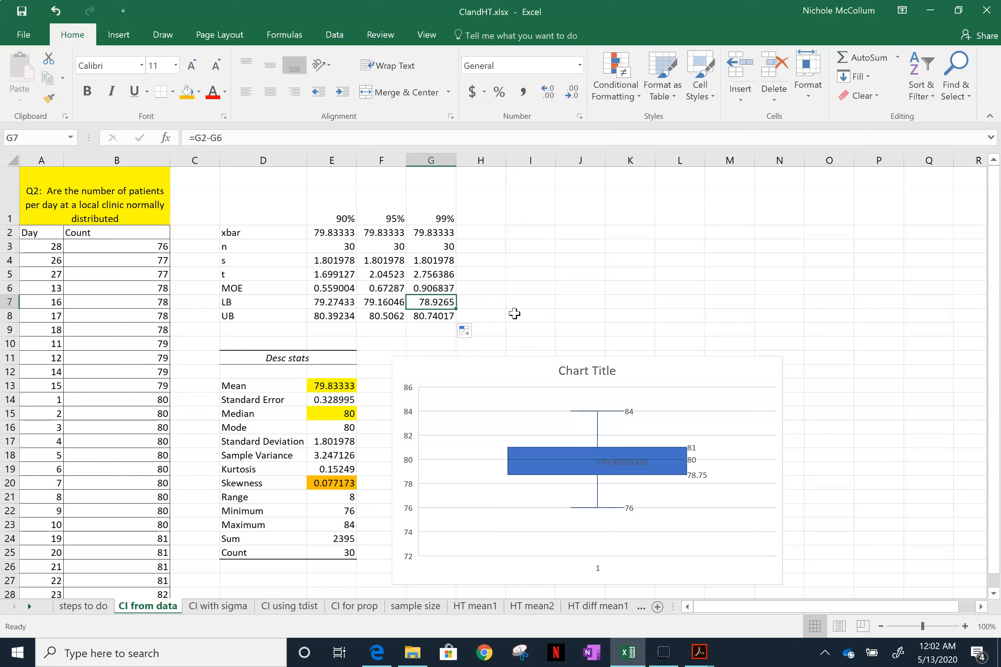
{"action": "key", "text": "Down"}
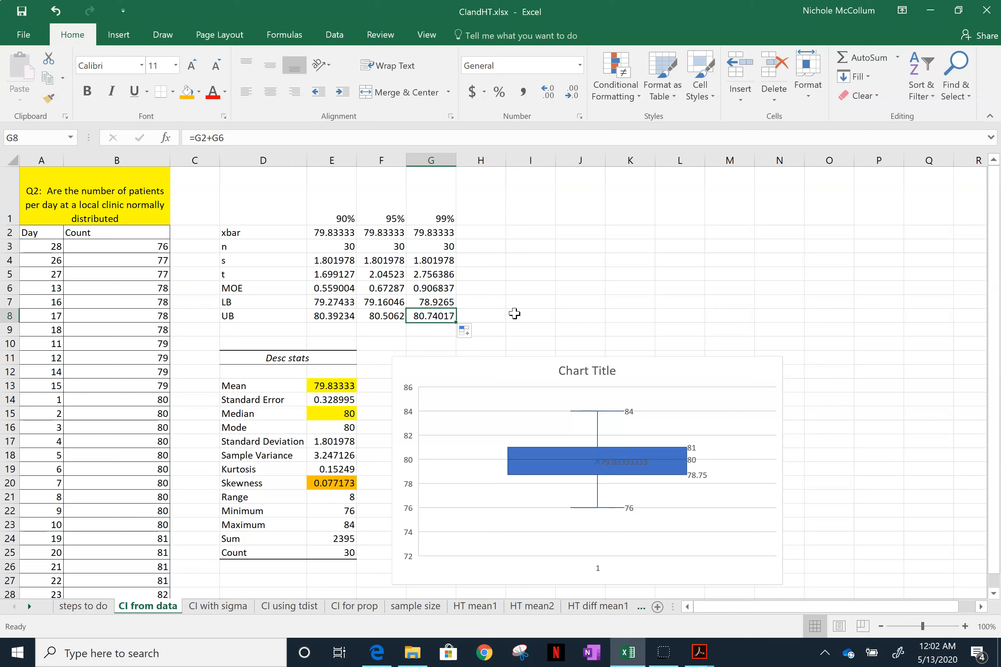